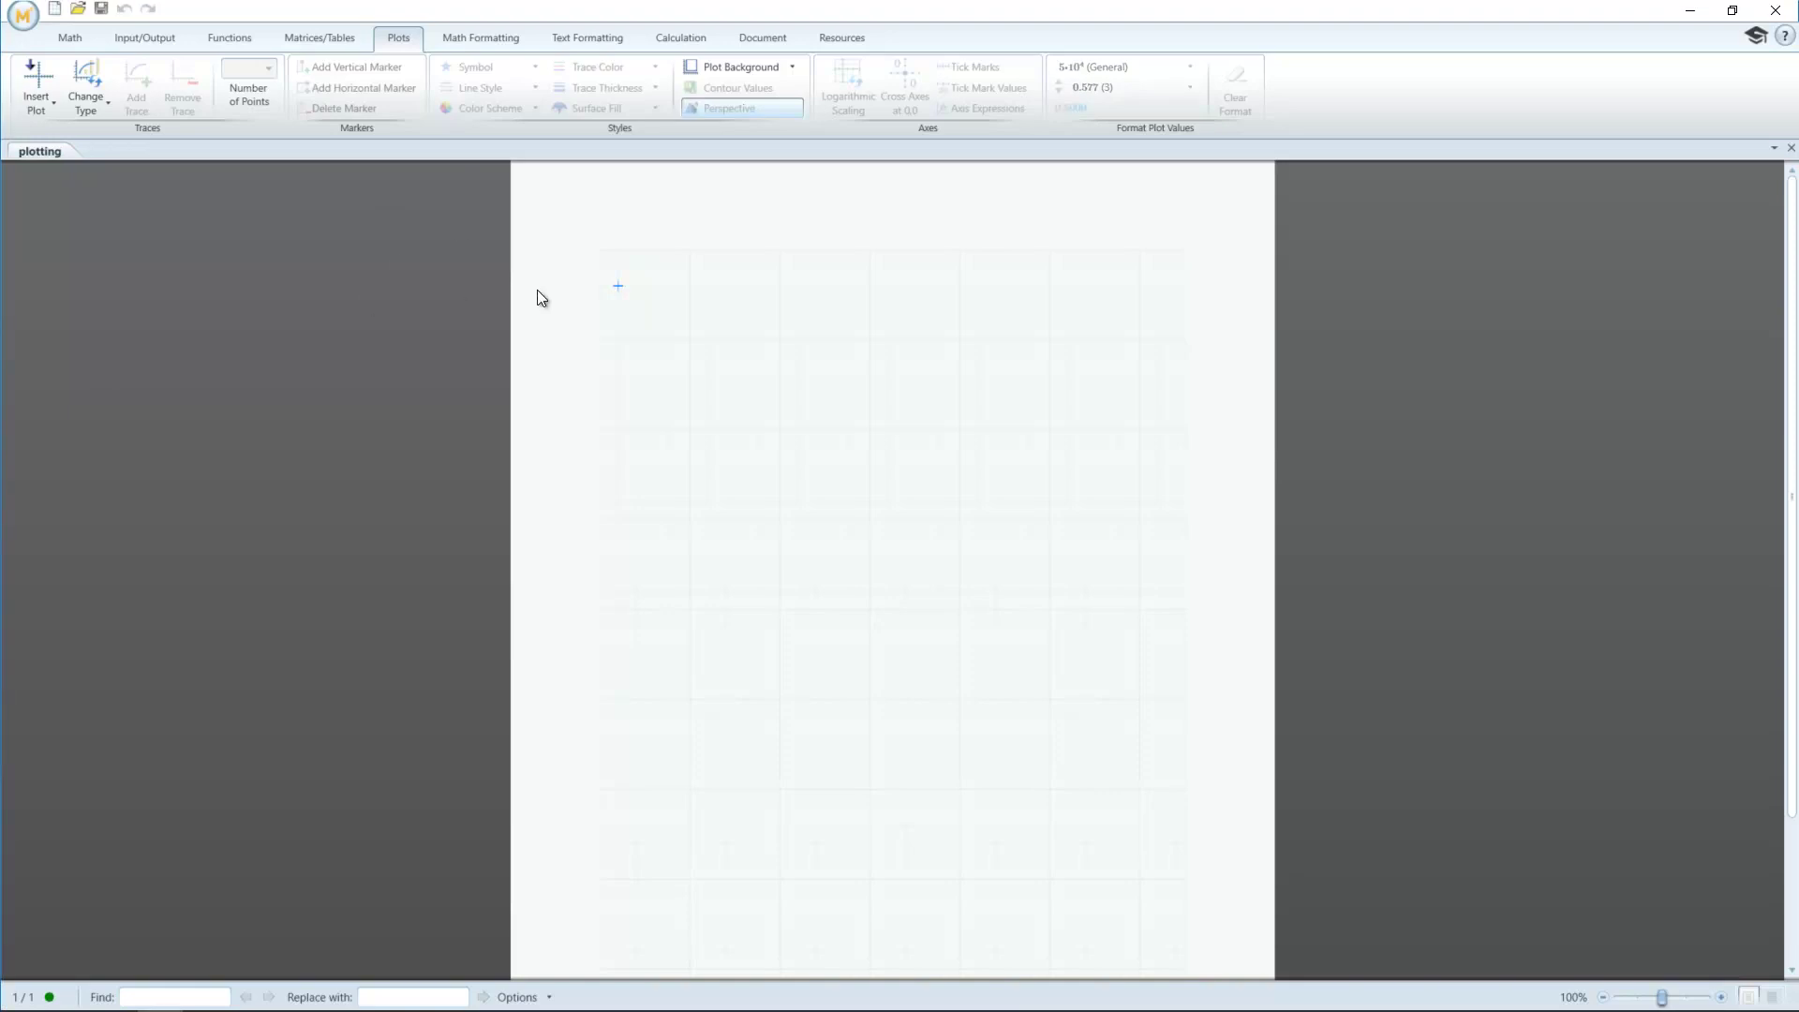
# Define m:=50 and y:=sort(rexp(m,5))·N in the worksheet
pyautogui.click(618, 304)
pyautogui.write('m:50')
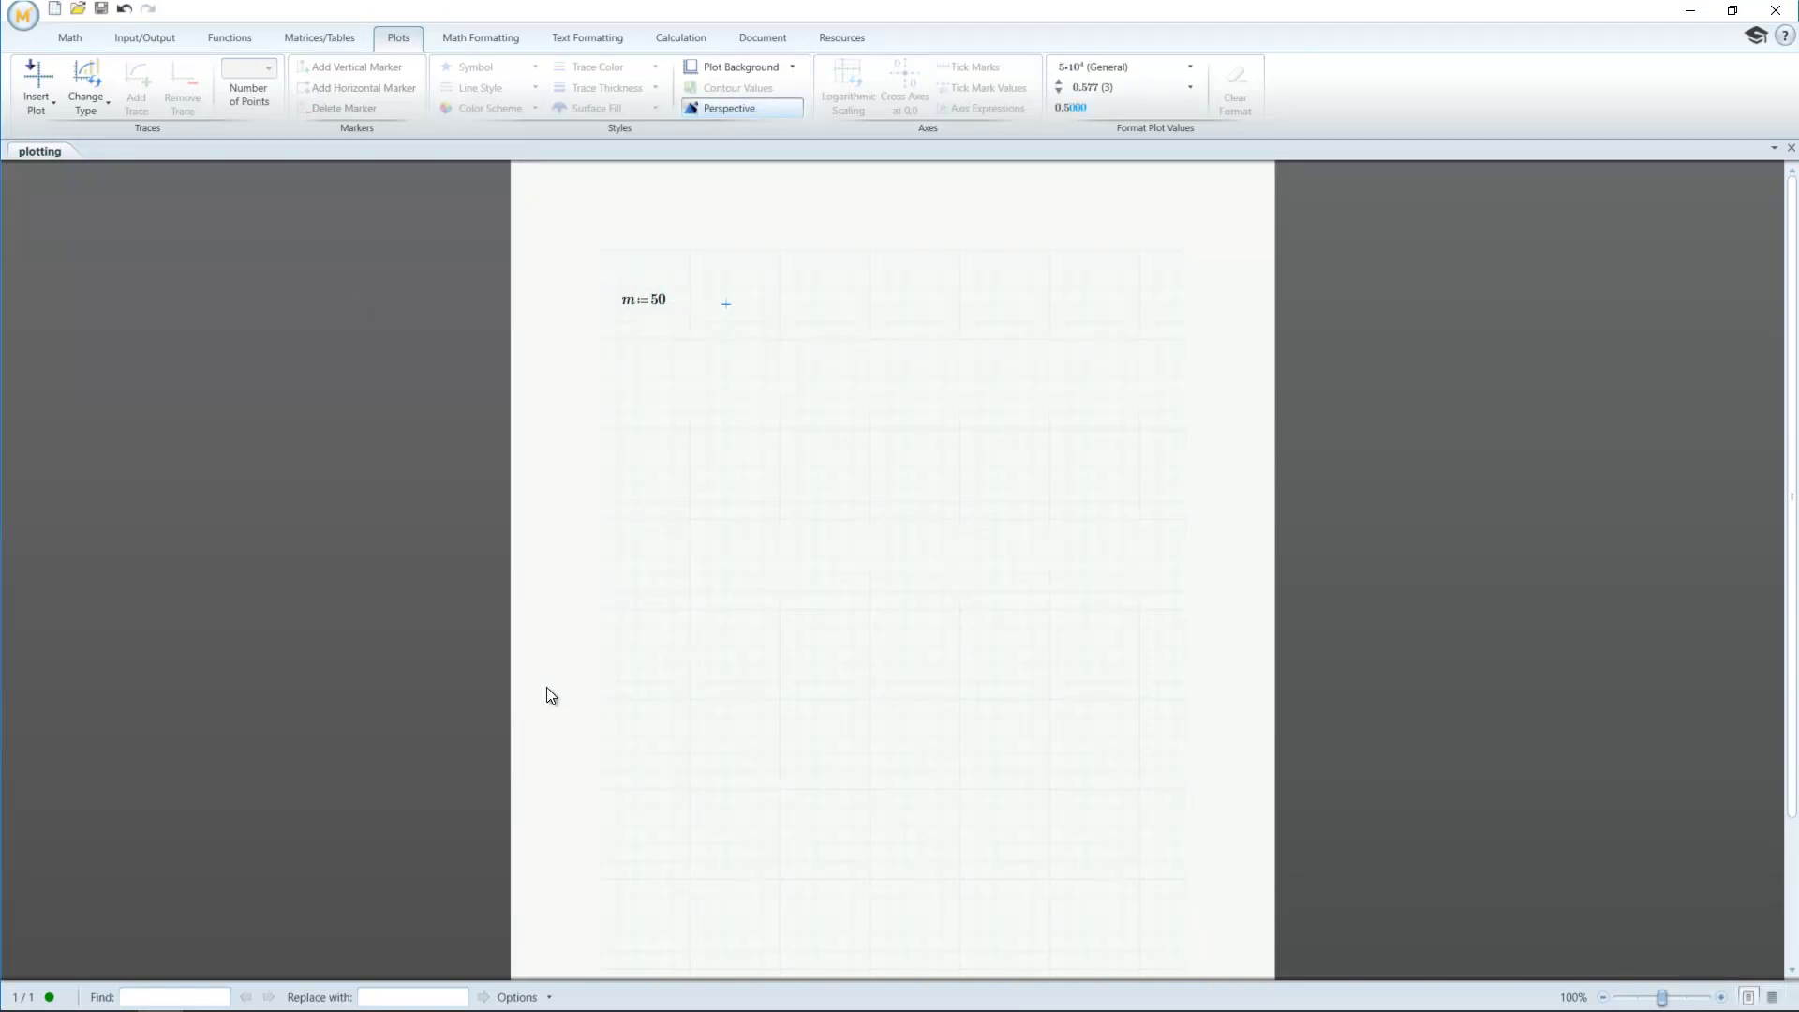
pyautogui.write('y:sort')
pyautogui.write('(rexp')
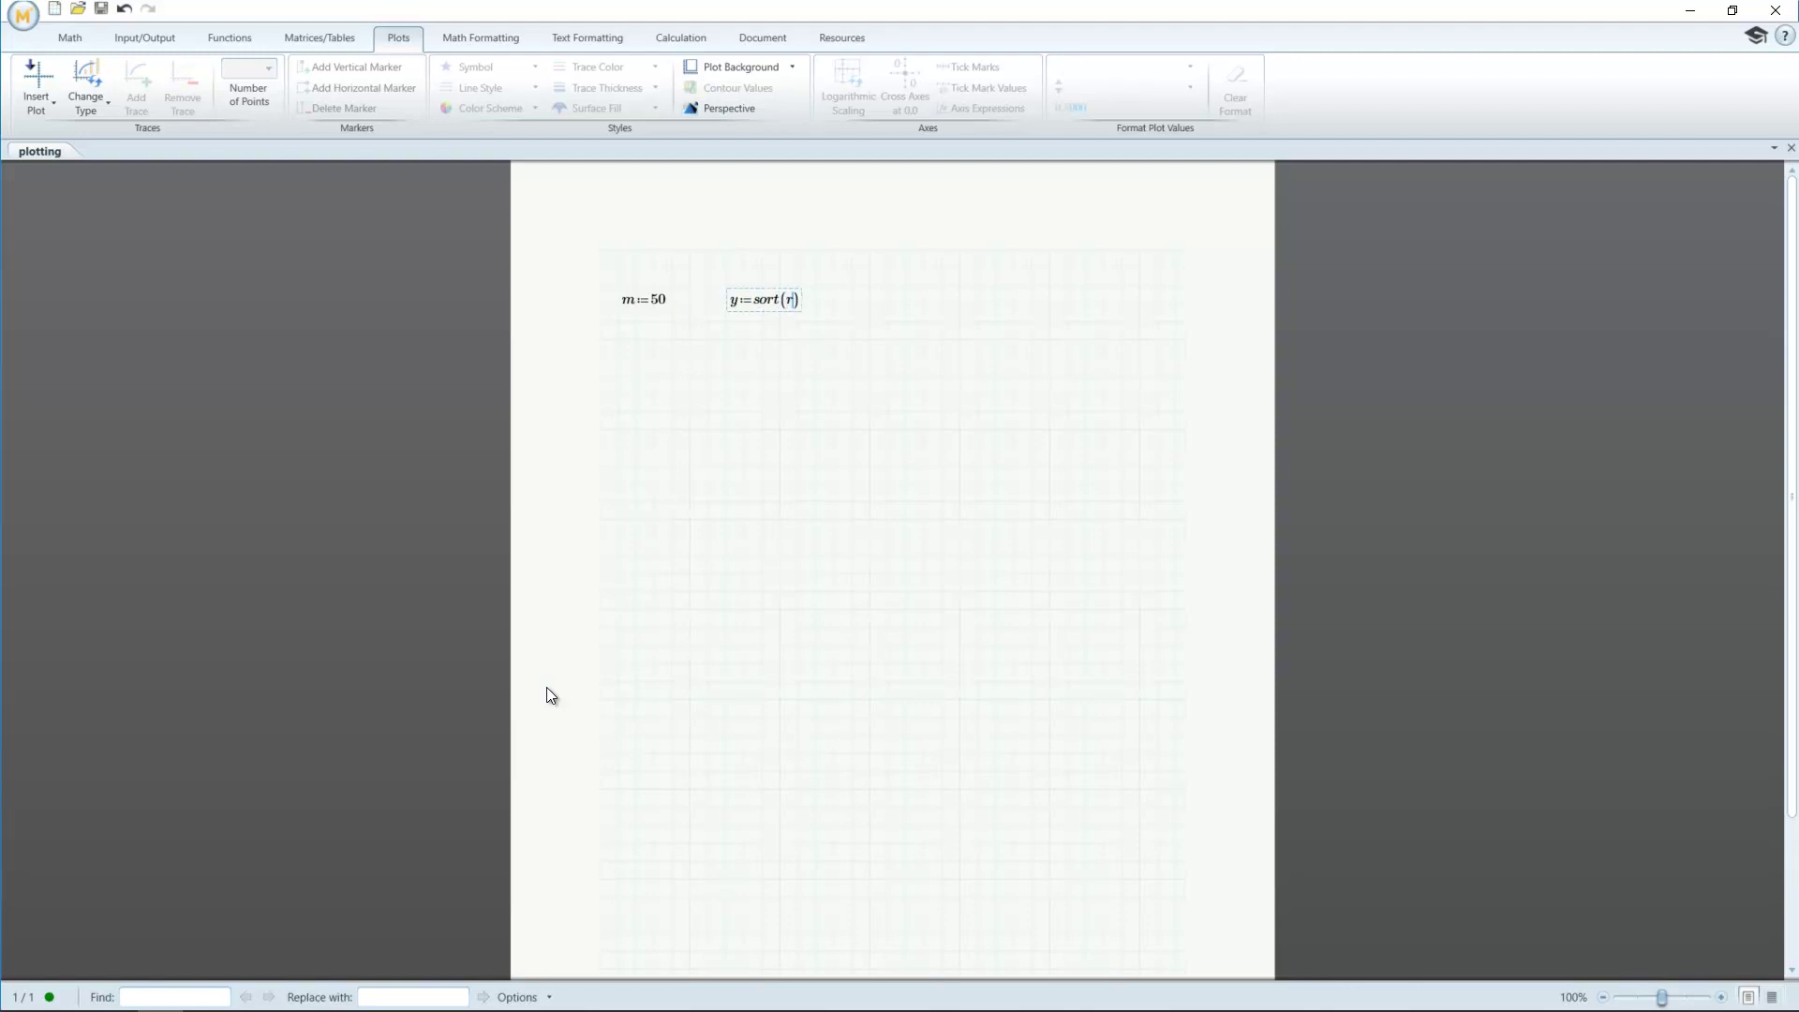
pyautogui.write('(m,5')
pyautogui.write('*N')
pyautogui.press('Return')
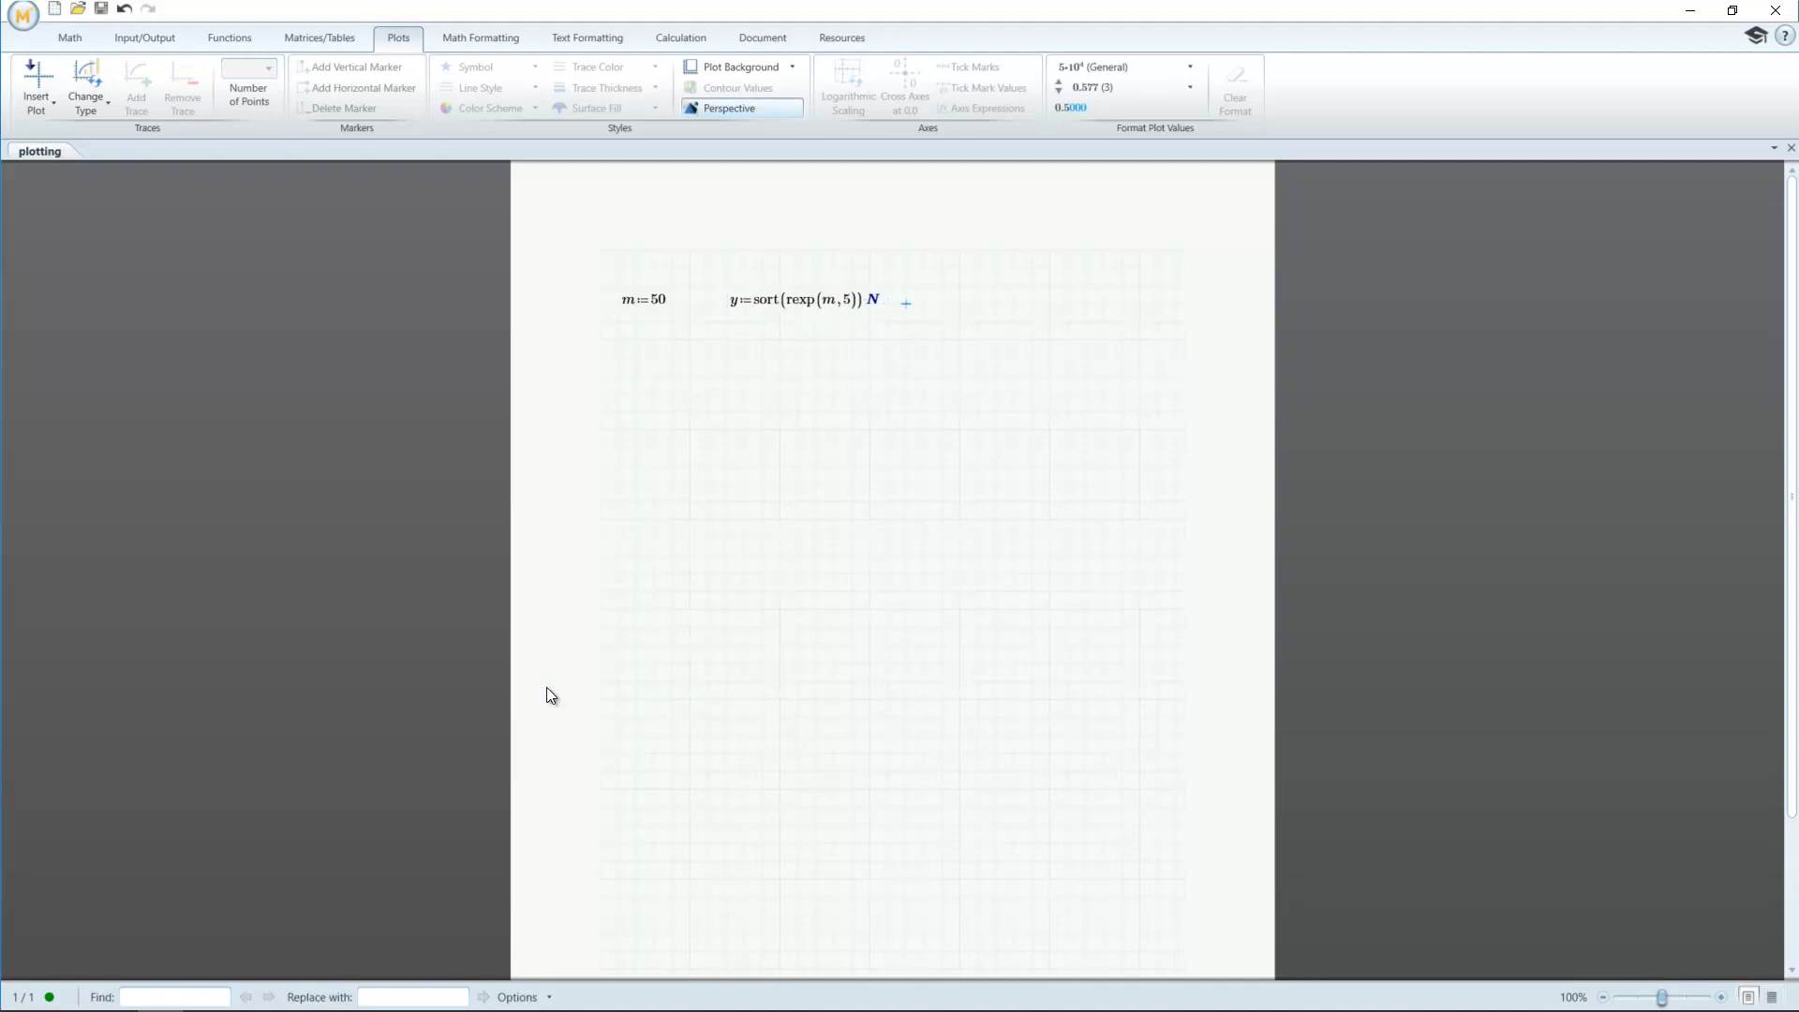
# Define range x:=0..m−1 with a shortened result vector, then define x1:=x·mm
pyautogui.write('x')
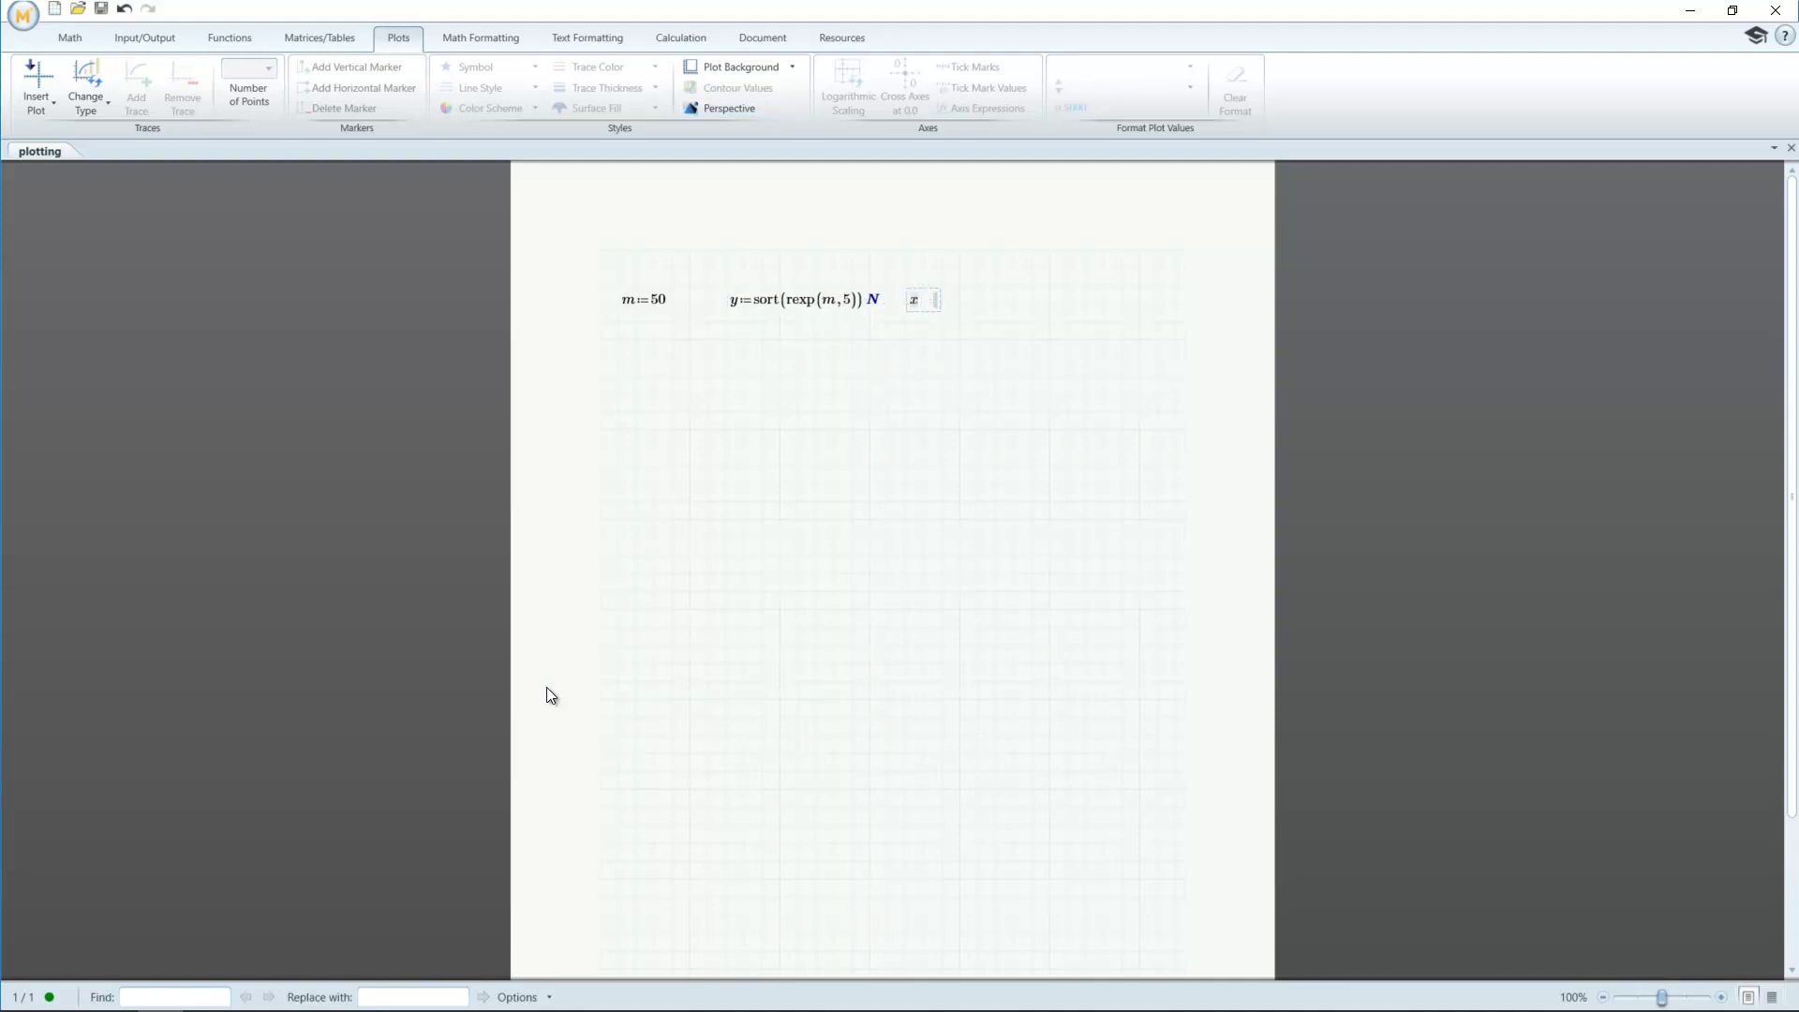
pyautogui.write(':0')
pyautogui.write(';m-1')
pyautogui.write('=')
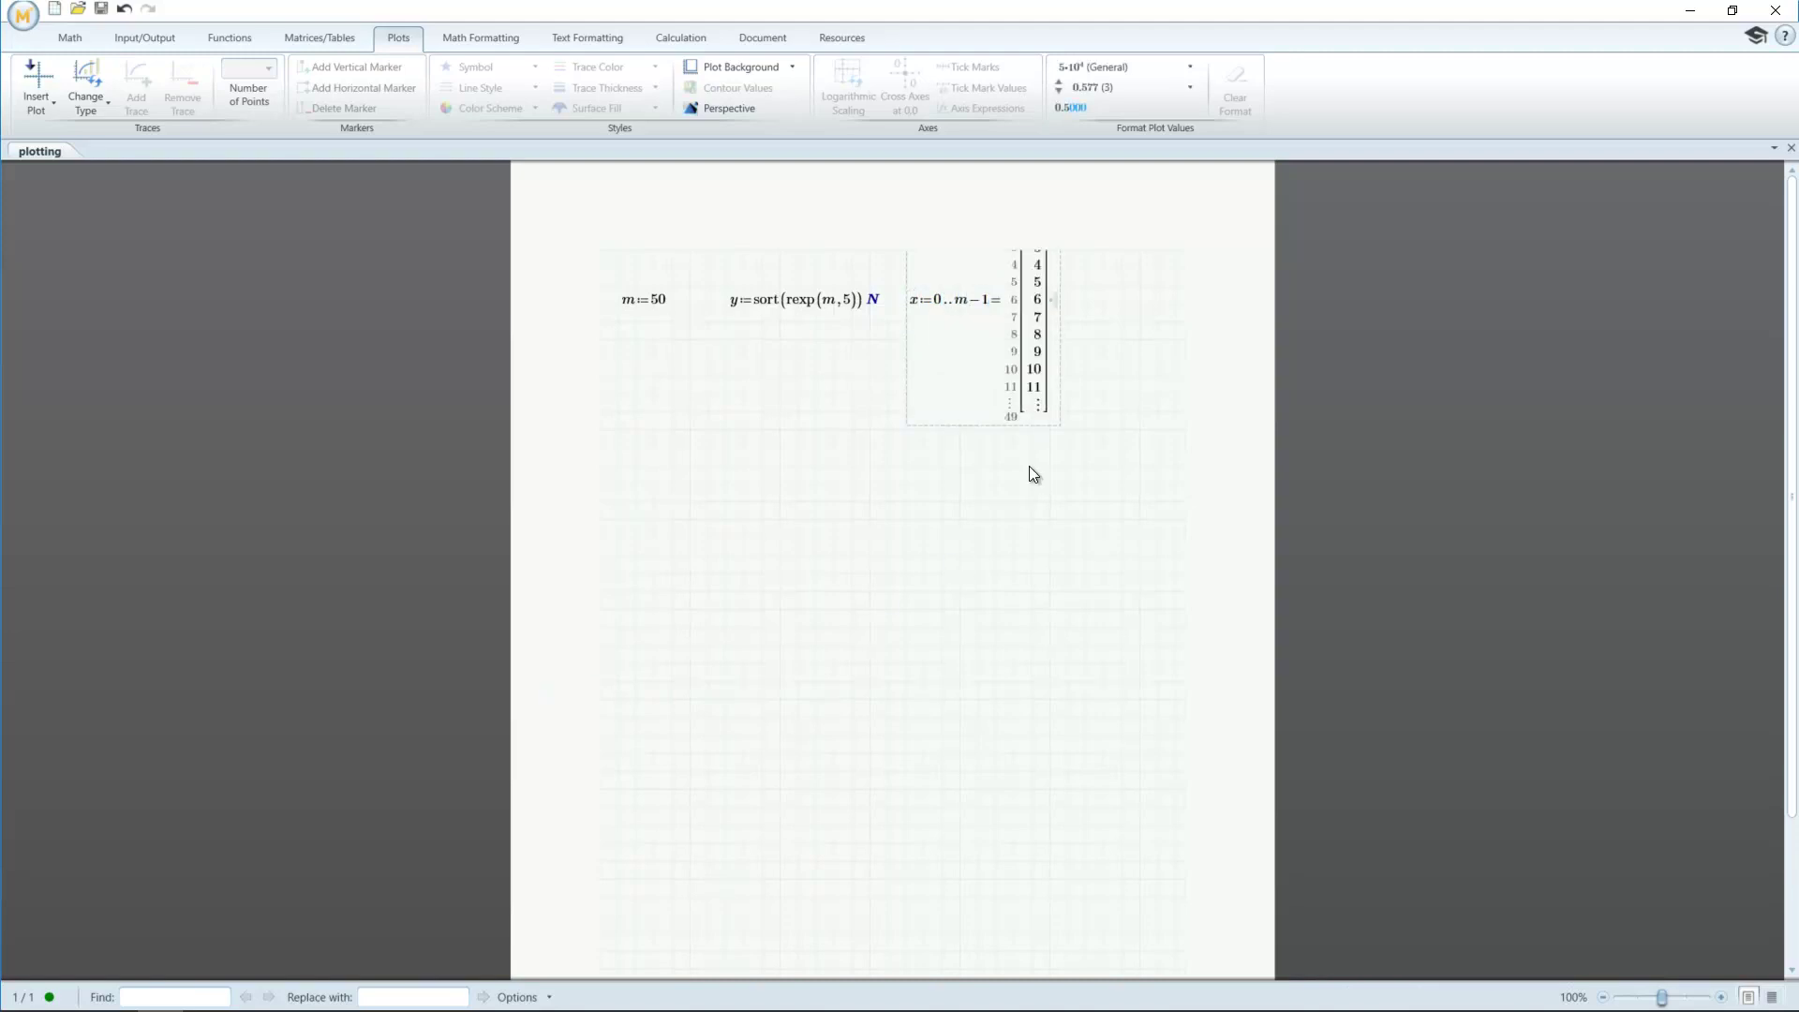
pyautogui.moveTo(1045, 408); pyautogui.dragTo(1039, 347)
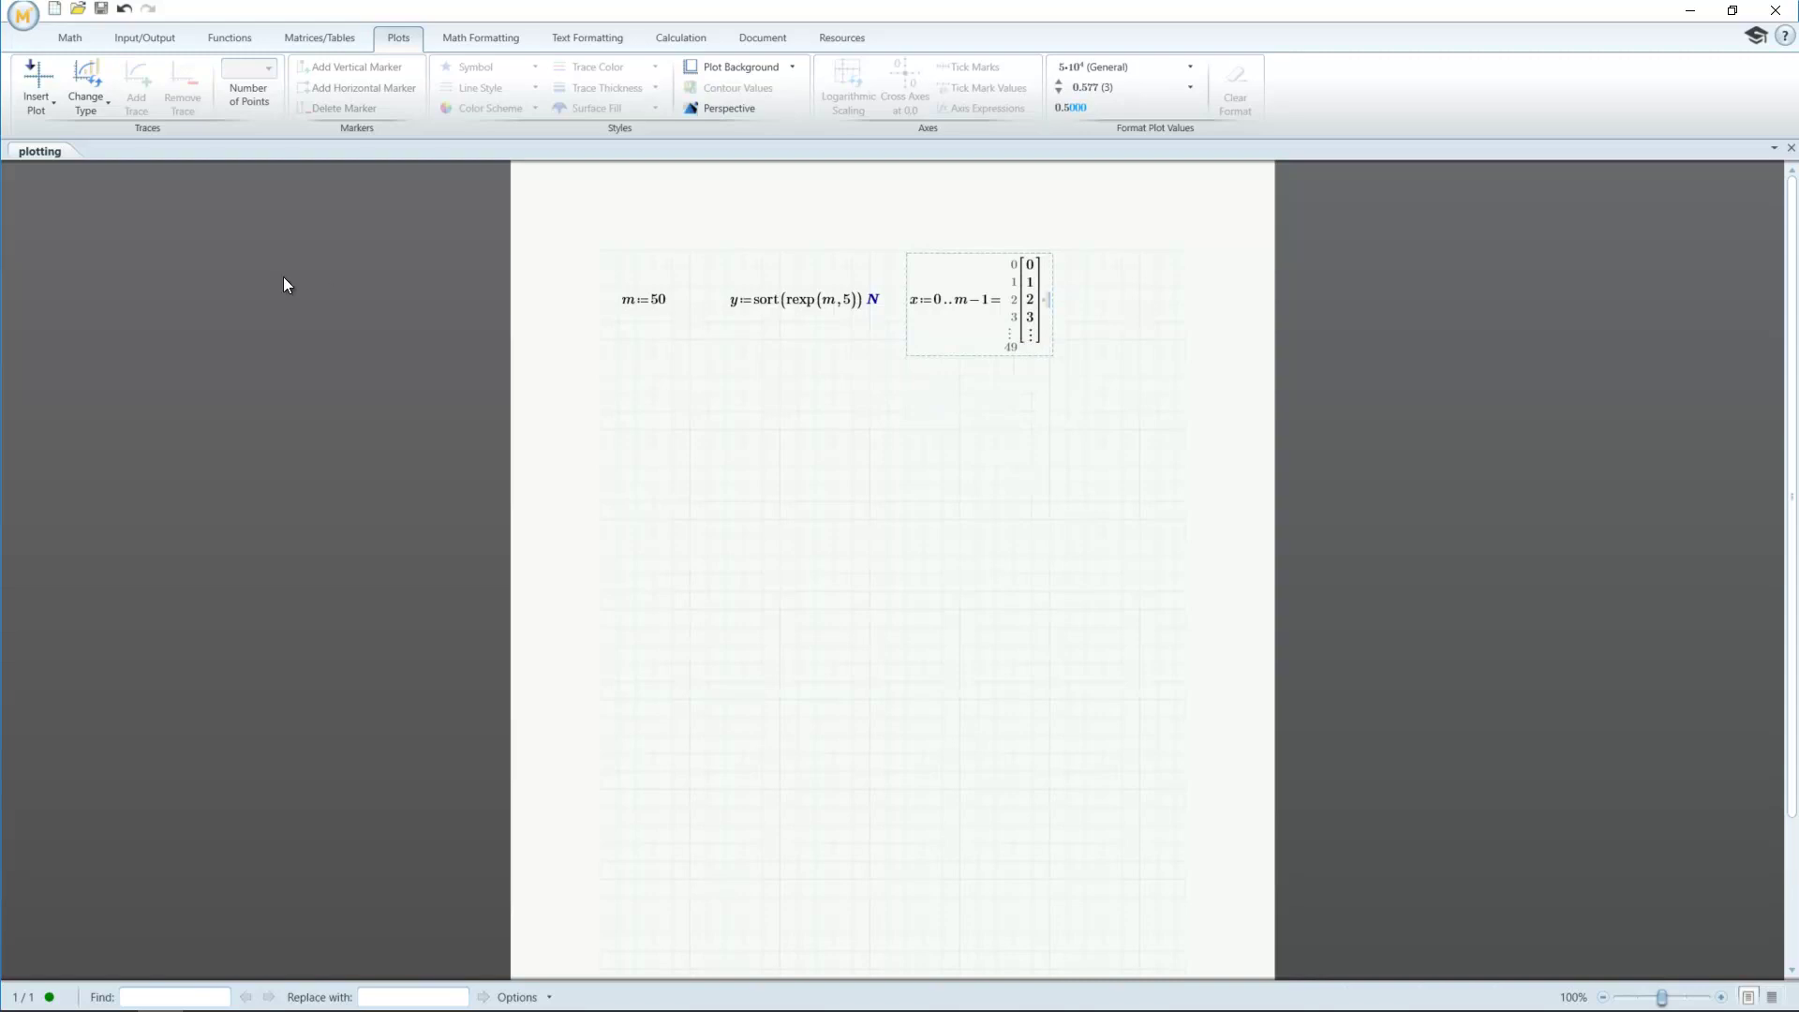
pyautogui.press('Escape')
pyautogui.write('x1=')
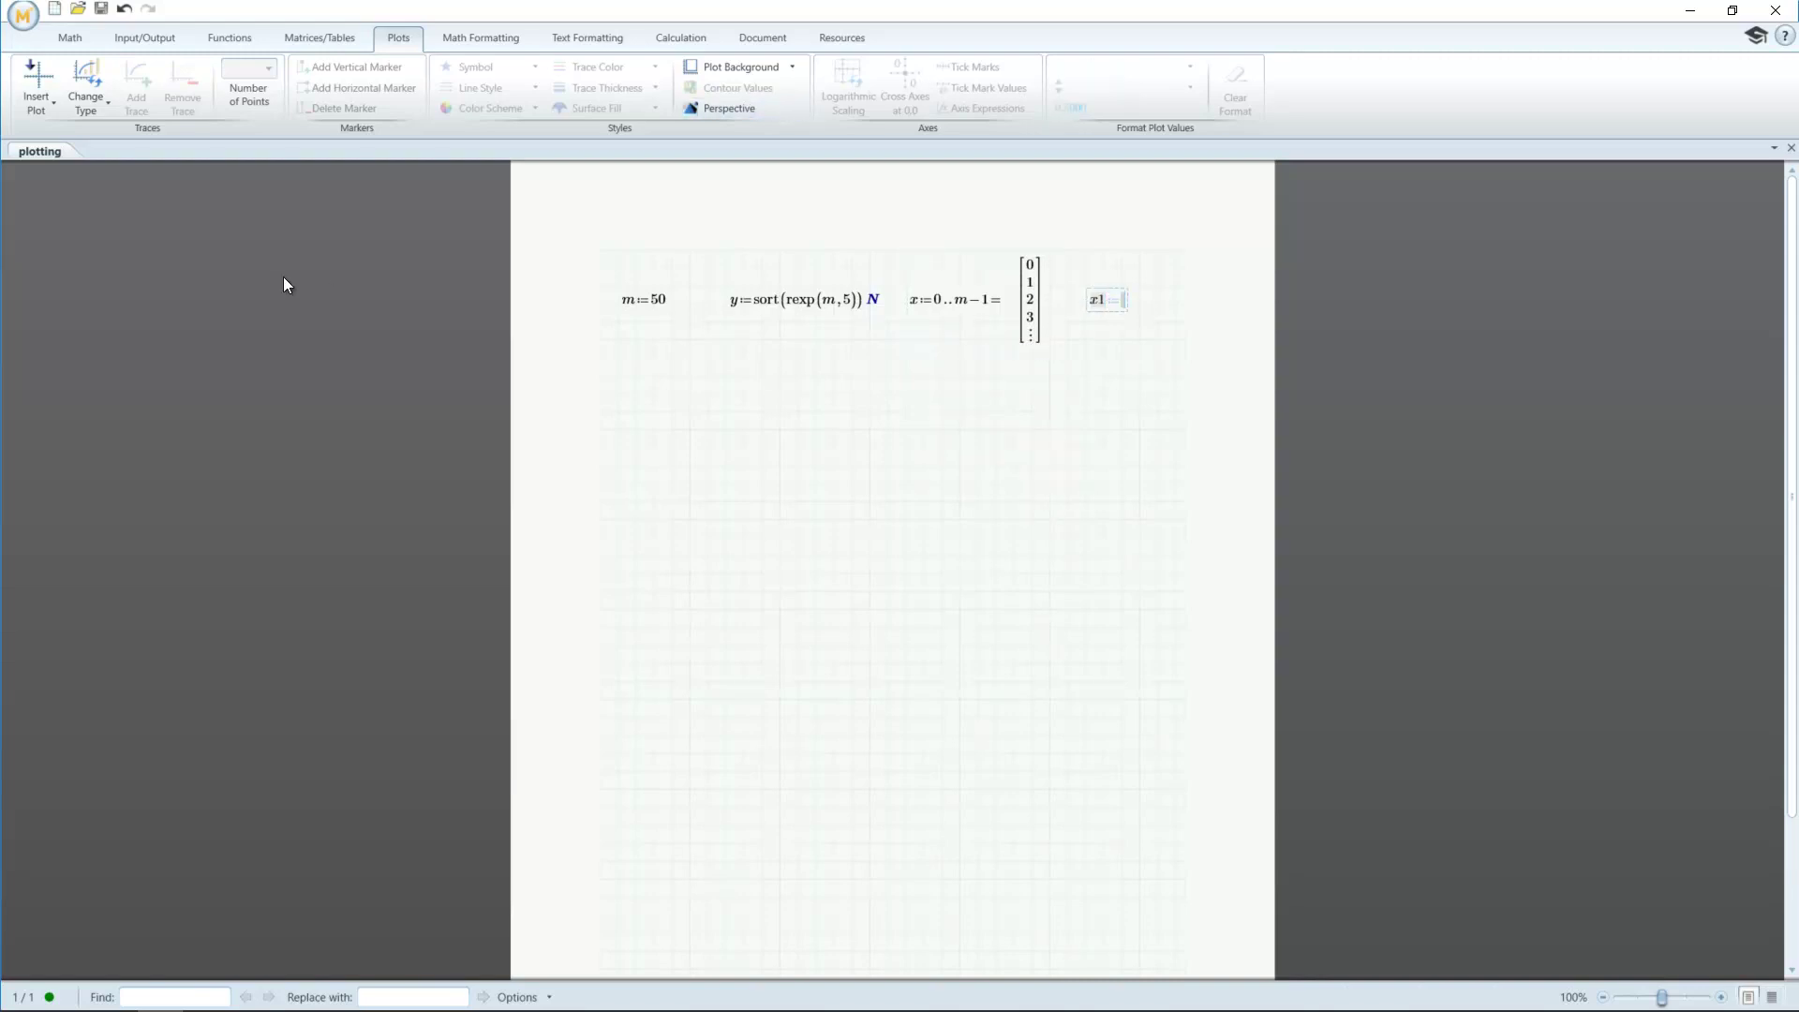
pyautogui.write('x')
pyautogui.write('*mm')
pyautogui.press('Return')
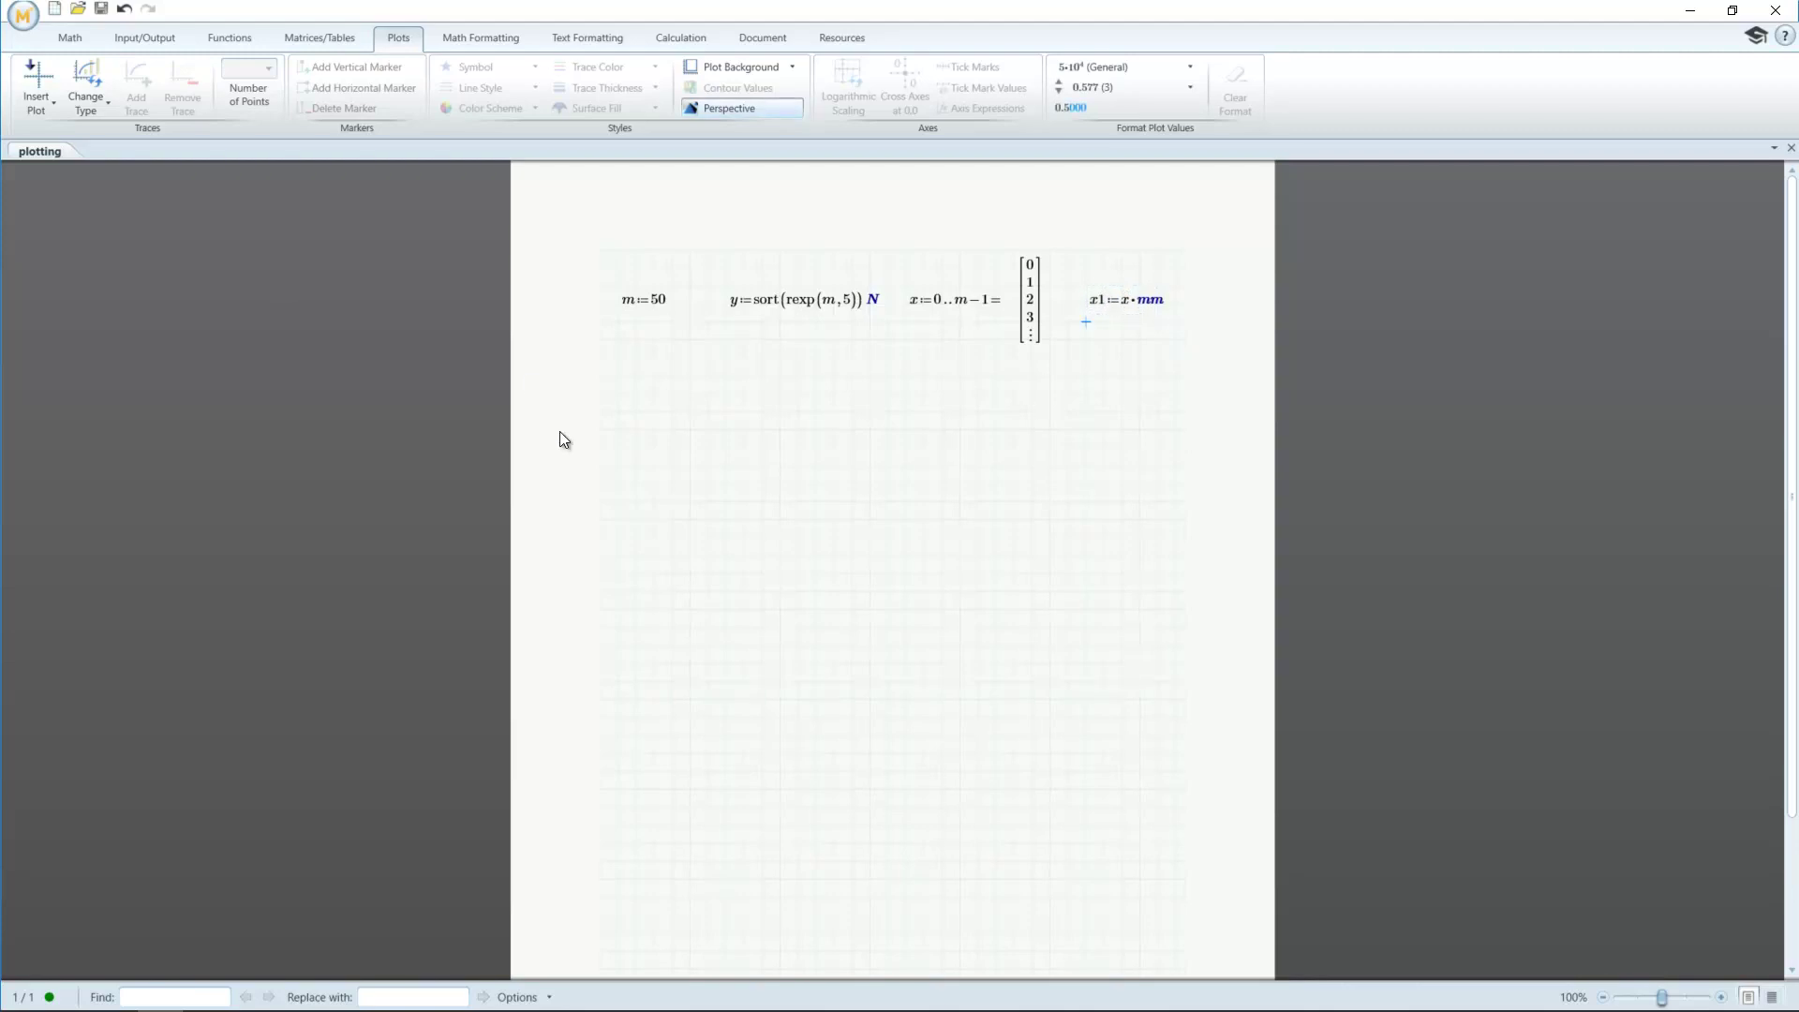
# Insert an XY plot of y (N) against x1 (mm) and widen it to the right margin
pyautogui.click(38, 89)
pyautogui.click(49, 139)
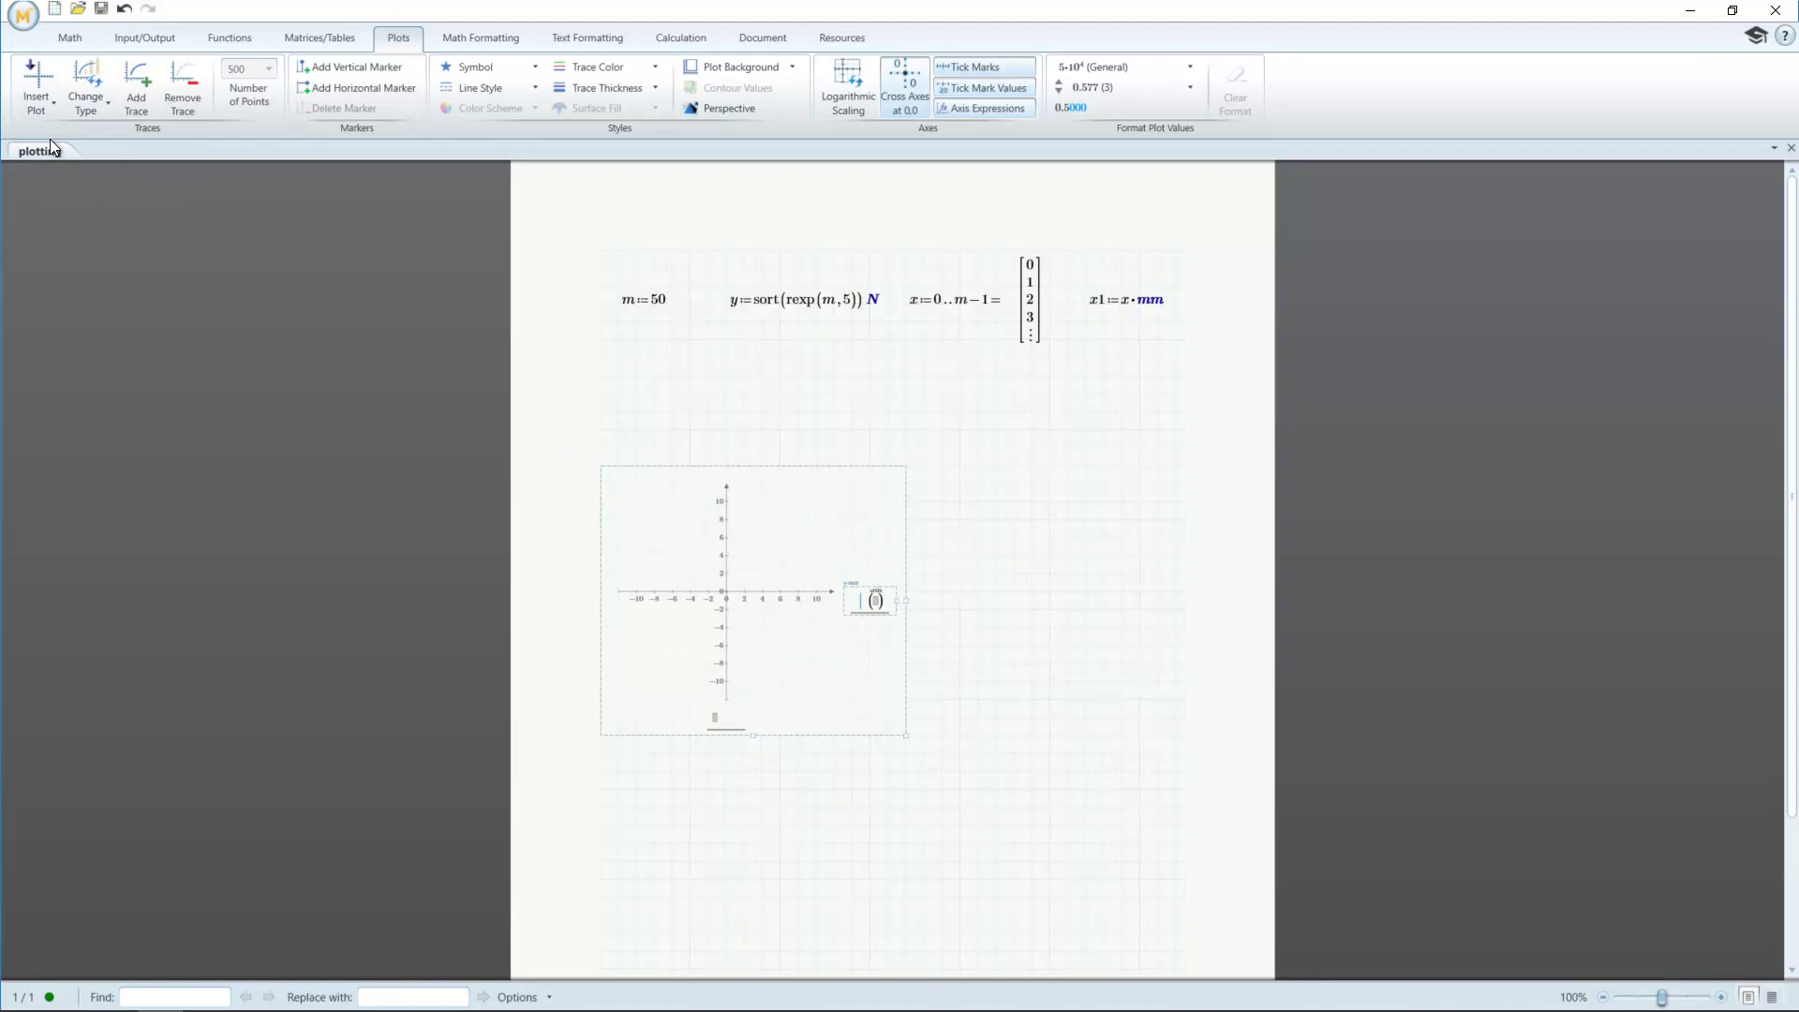
pyautogui.write('y (N')
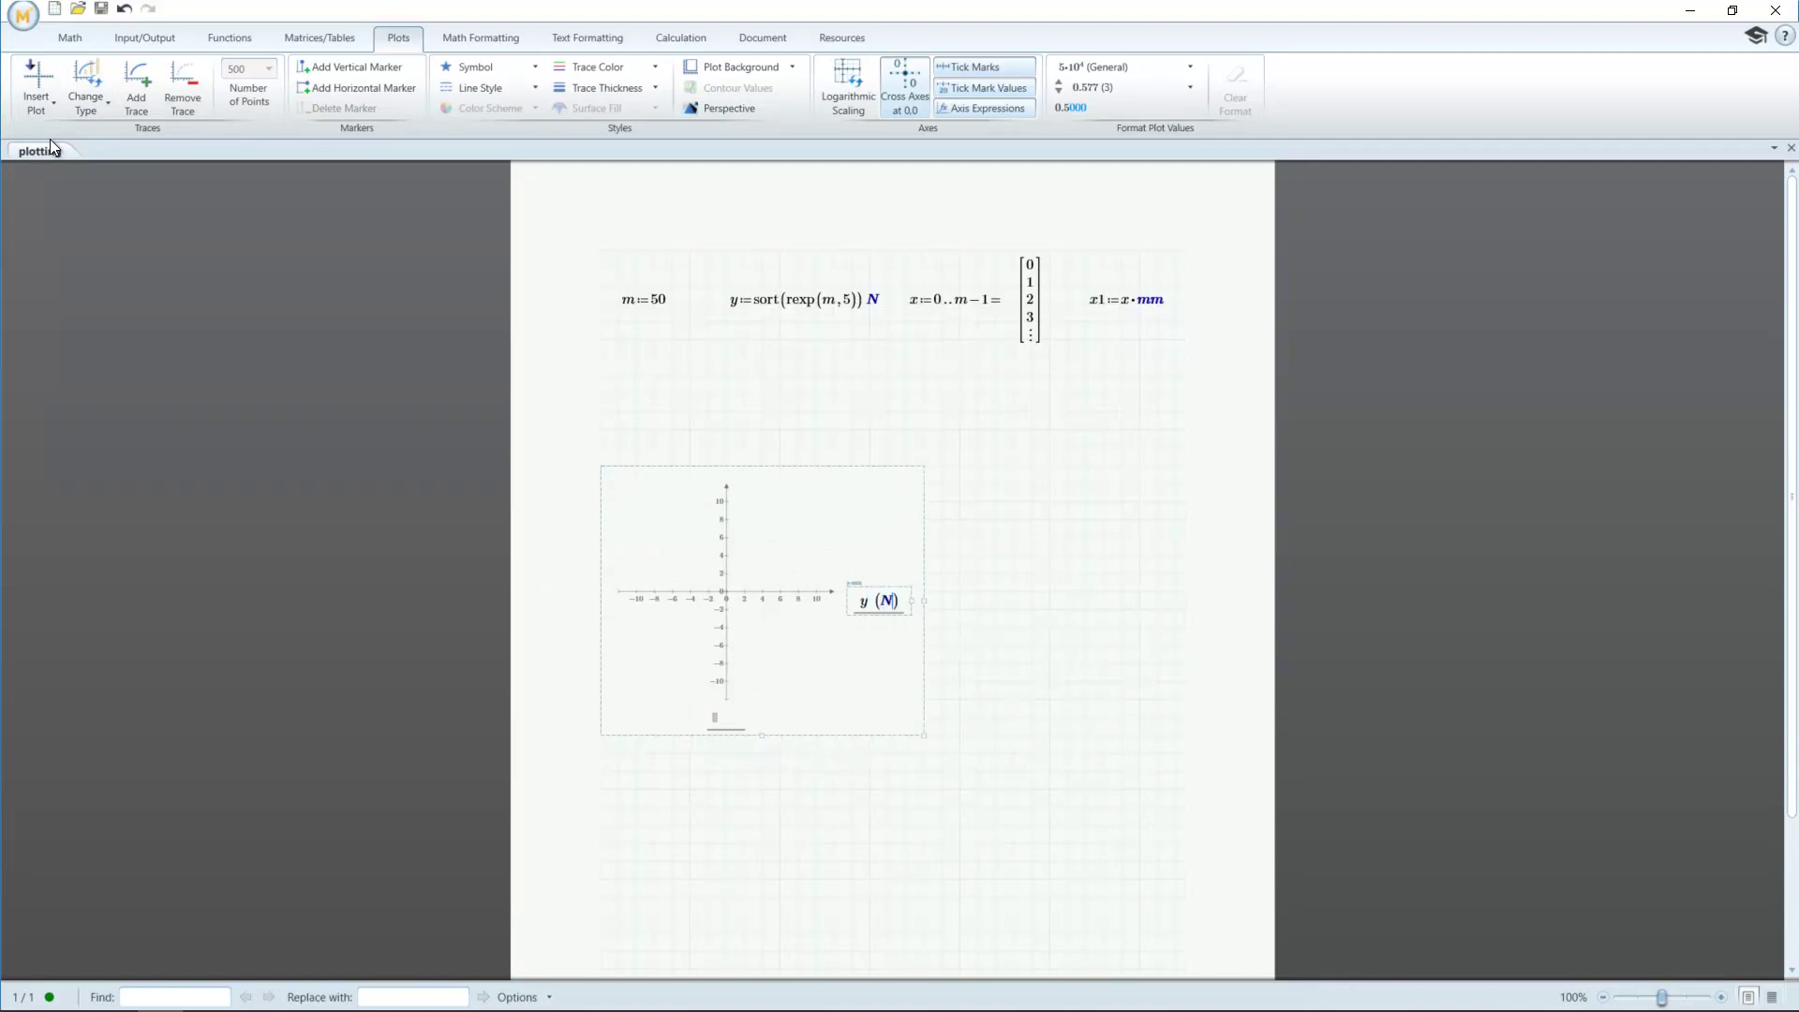
pyautogui.press('Tab')
pyautogui.write('x1 (mm')
pyautogui.click(599, 753)
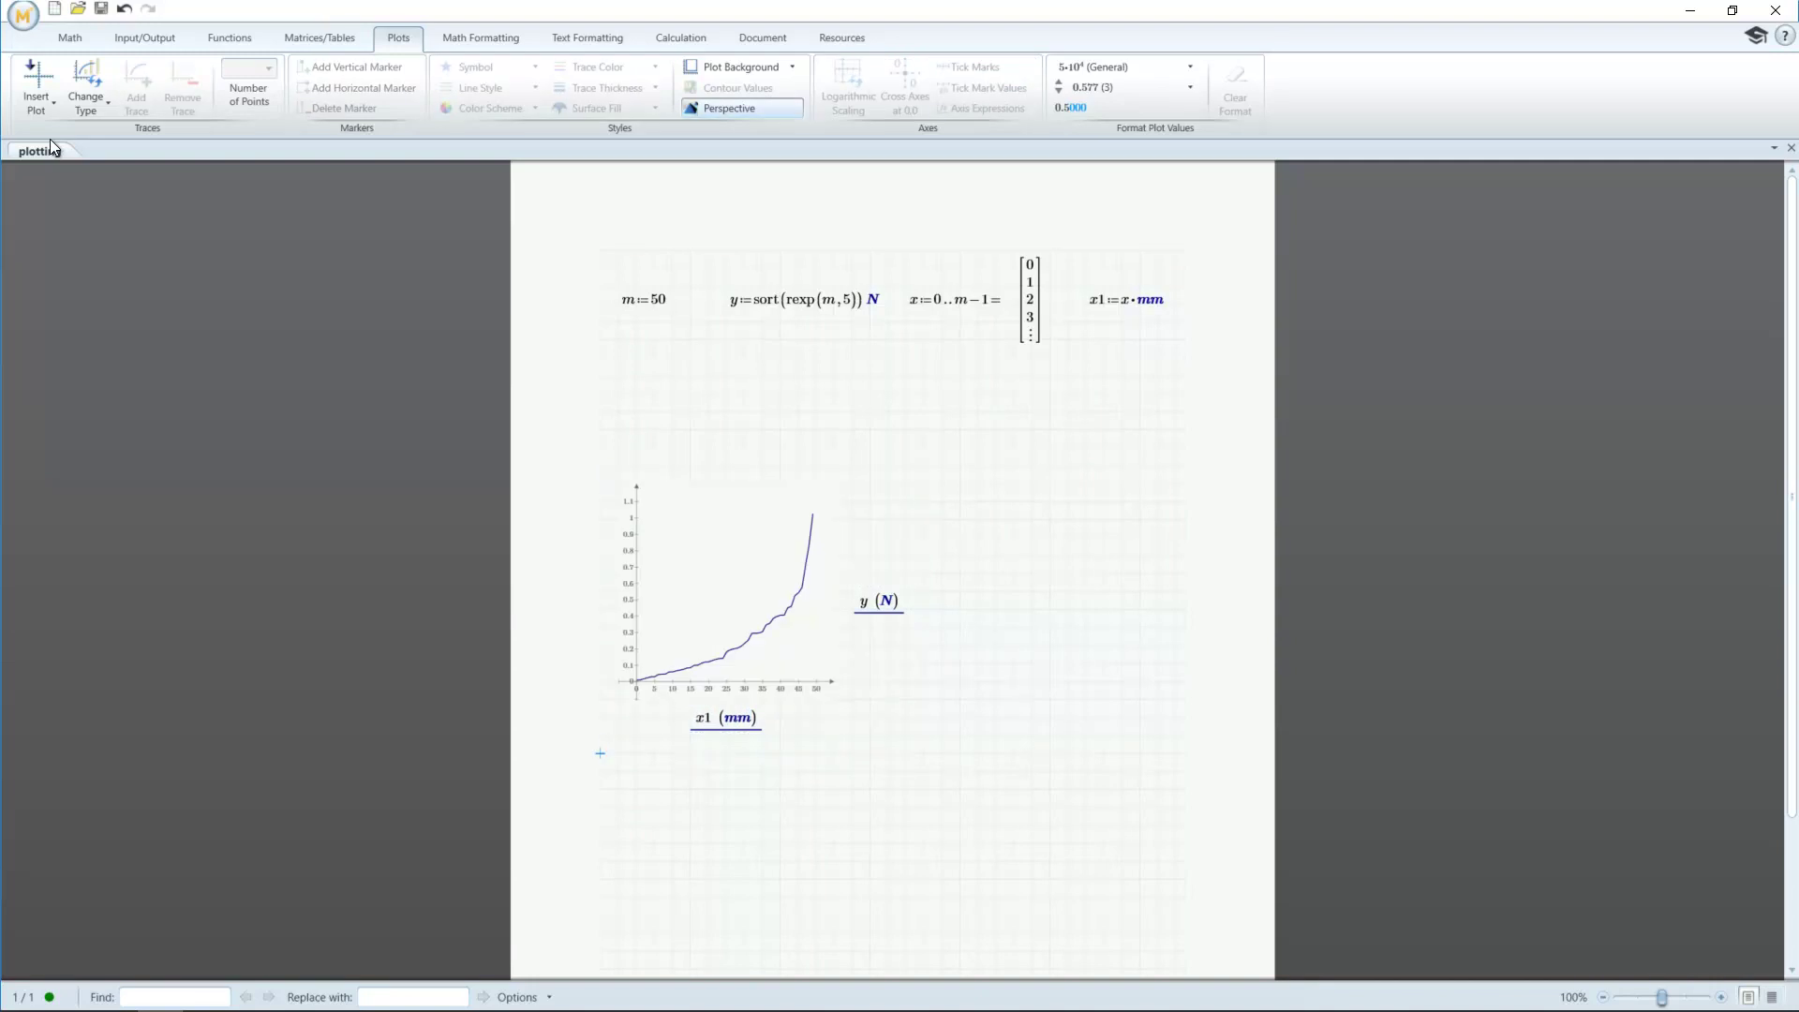
pyautogui.click(747, 616)
pyautogui.moveTo(929, 602); pyautogui.dragTo(1187, 617)
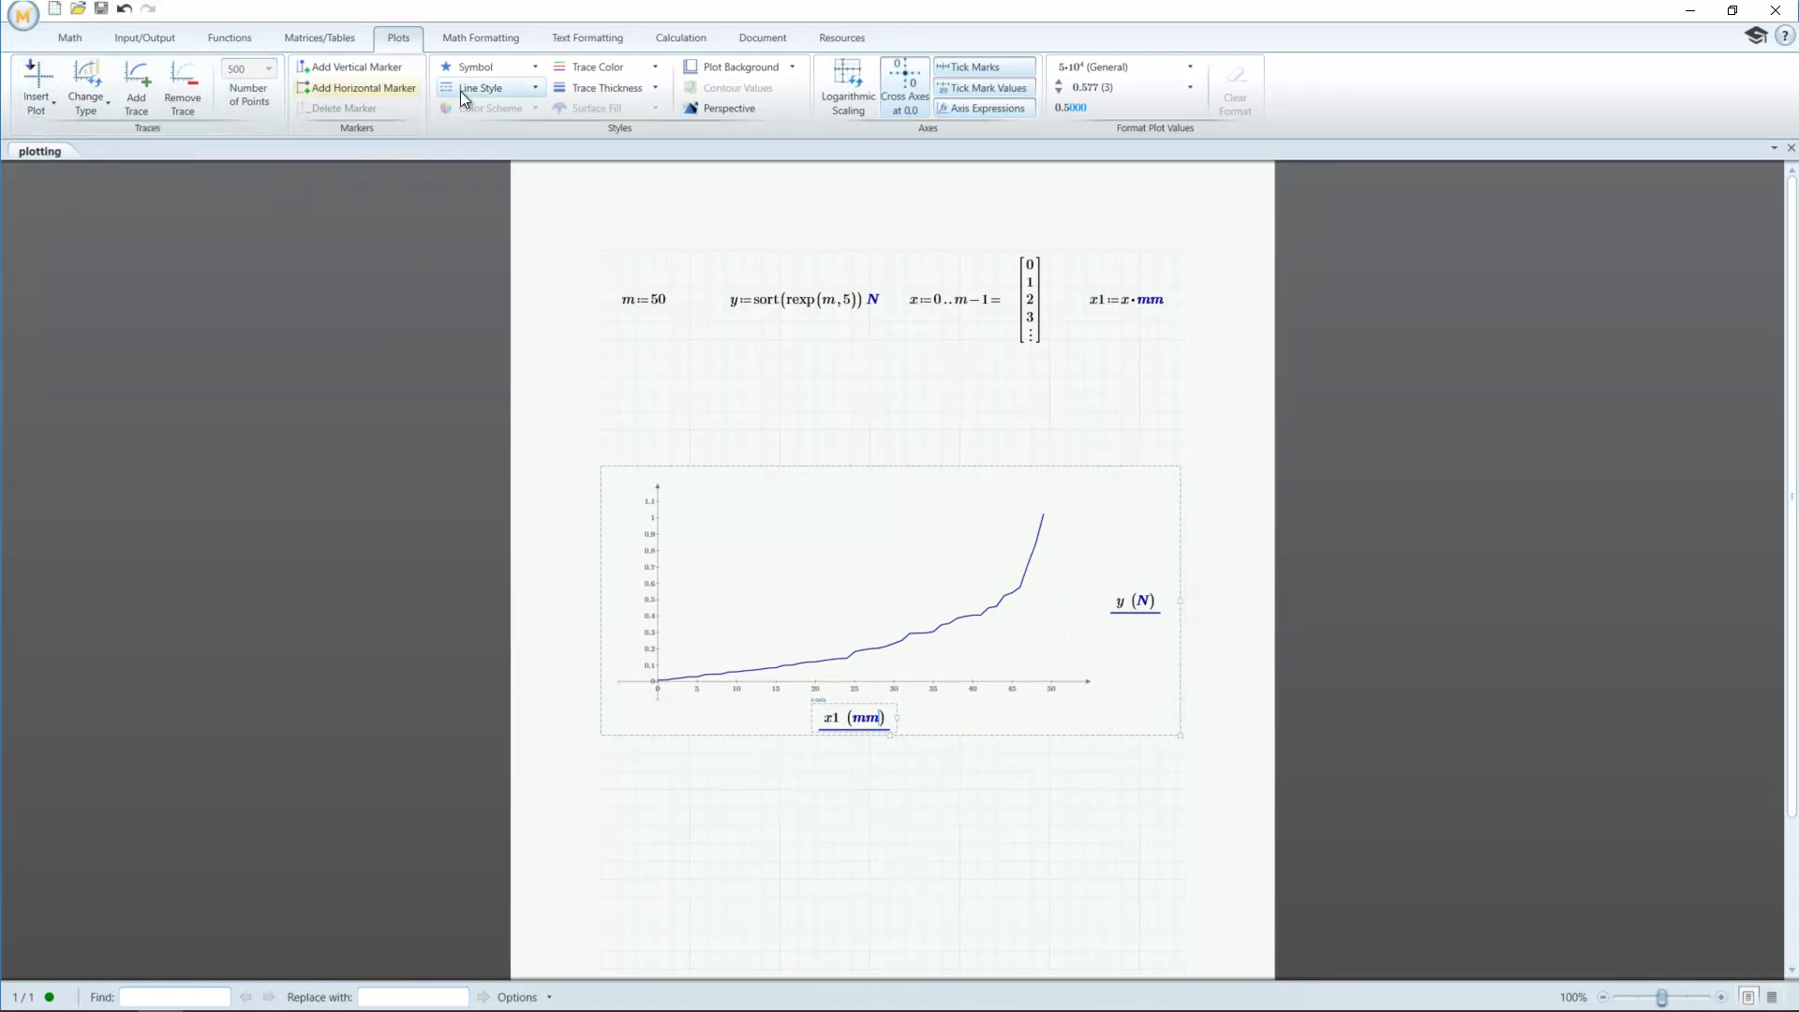
# Add dot markers to the y trace, set line style to none, and adjust trace thickness
pyautogui.click(498, 67)
pyautogui.click(472, 134)
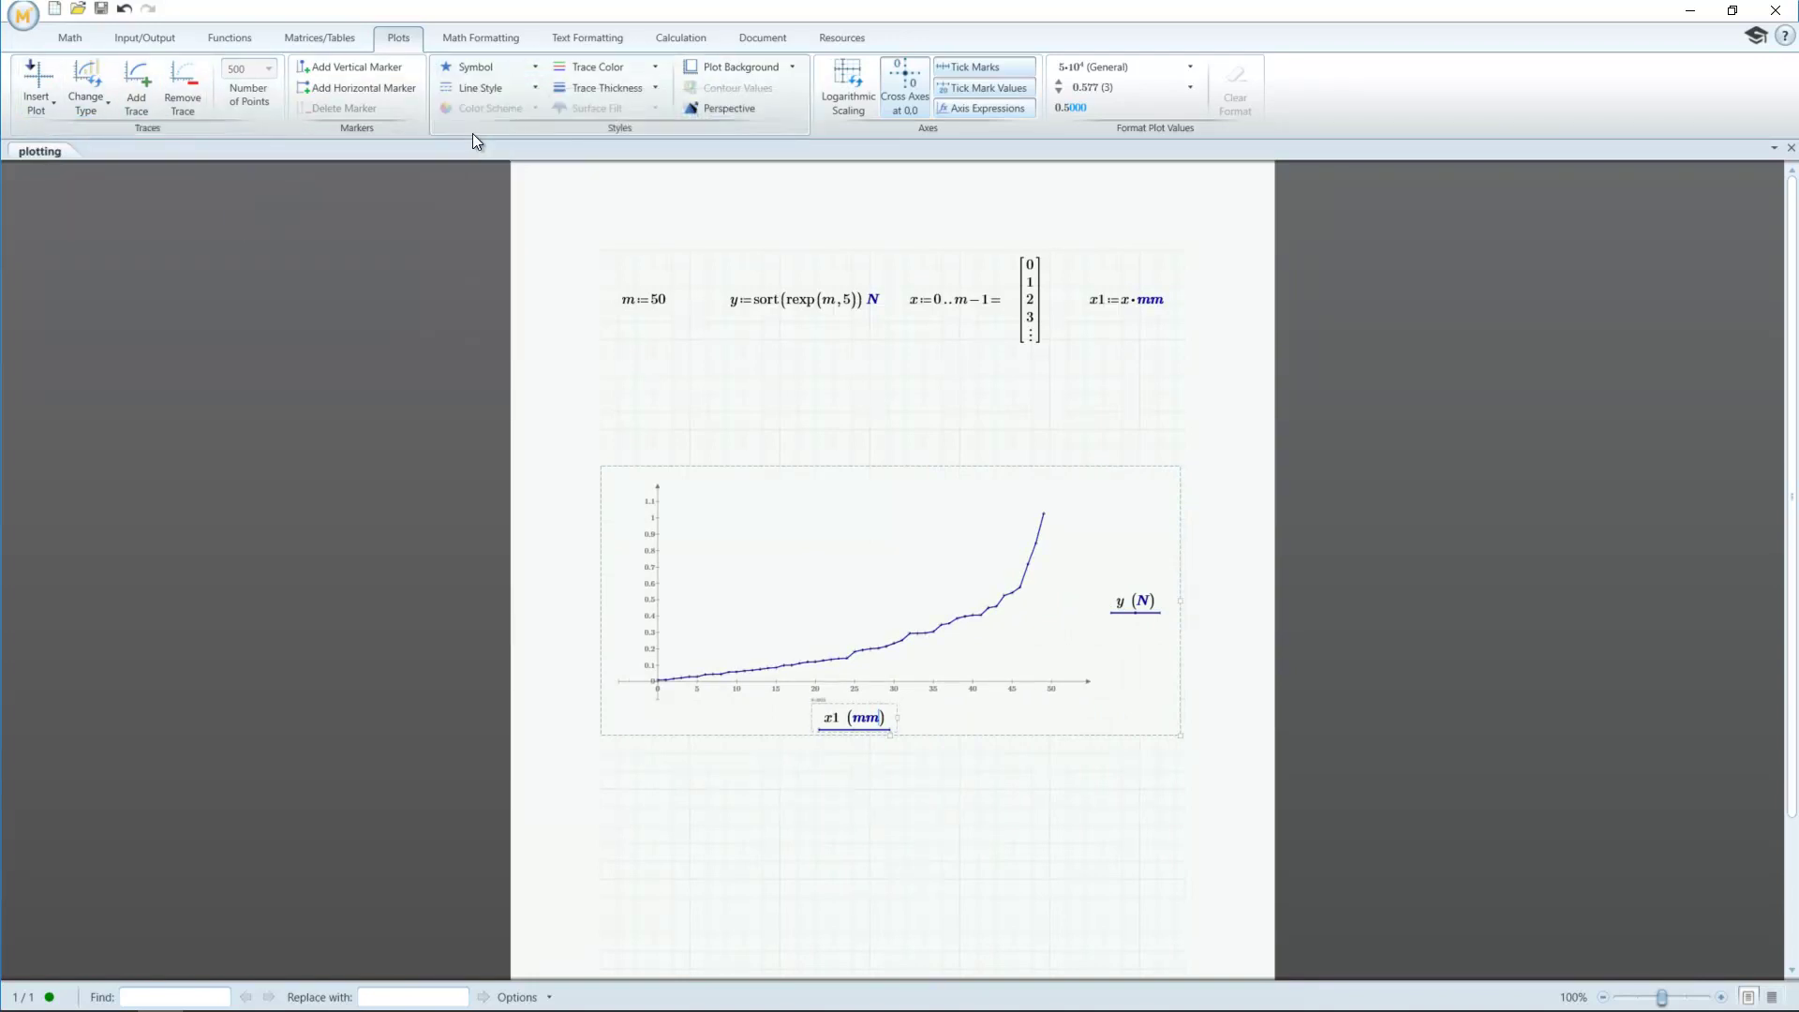
pyautogui.click(535, 87)
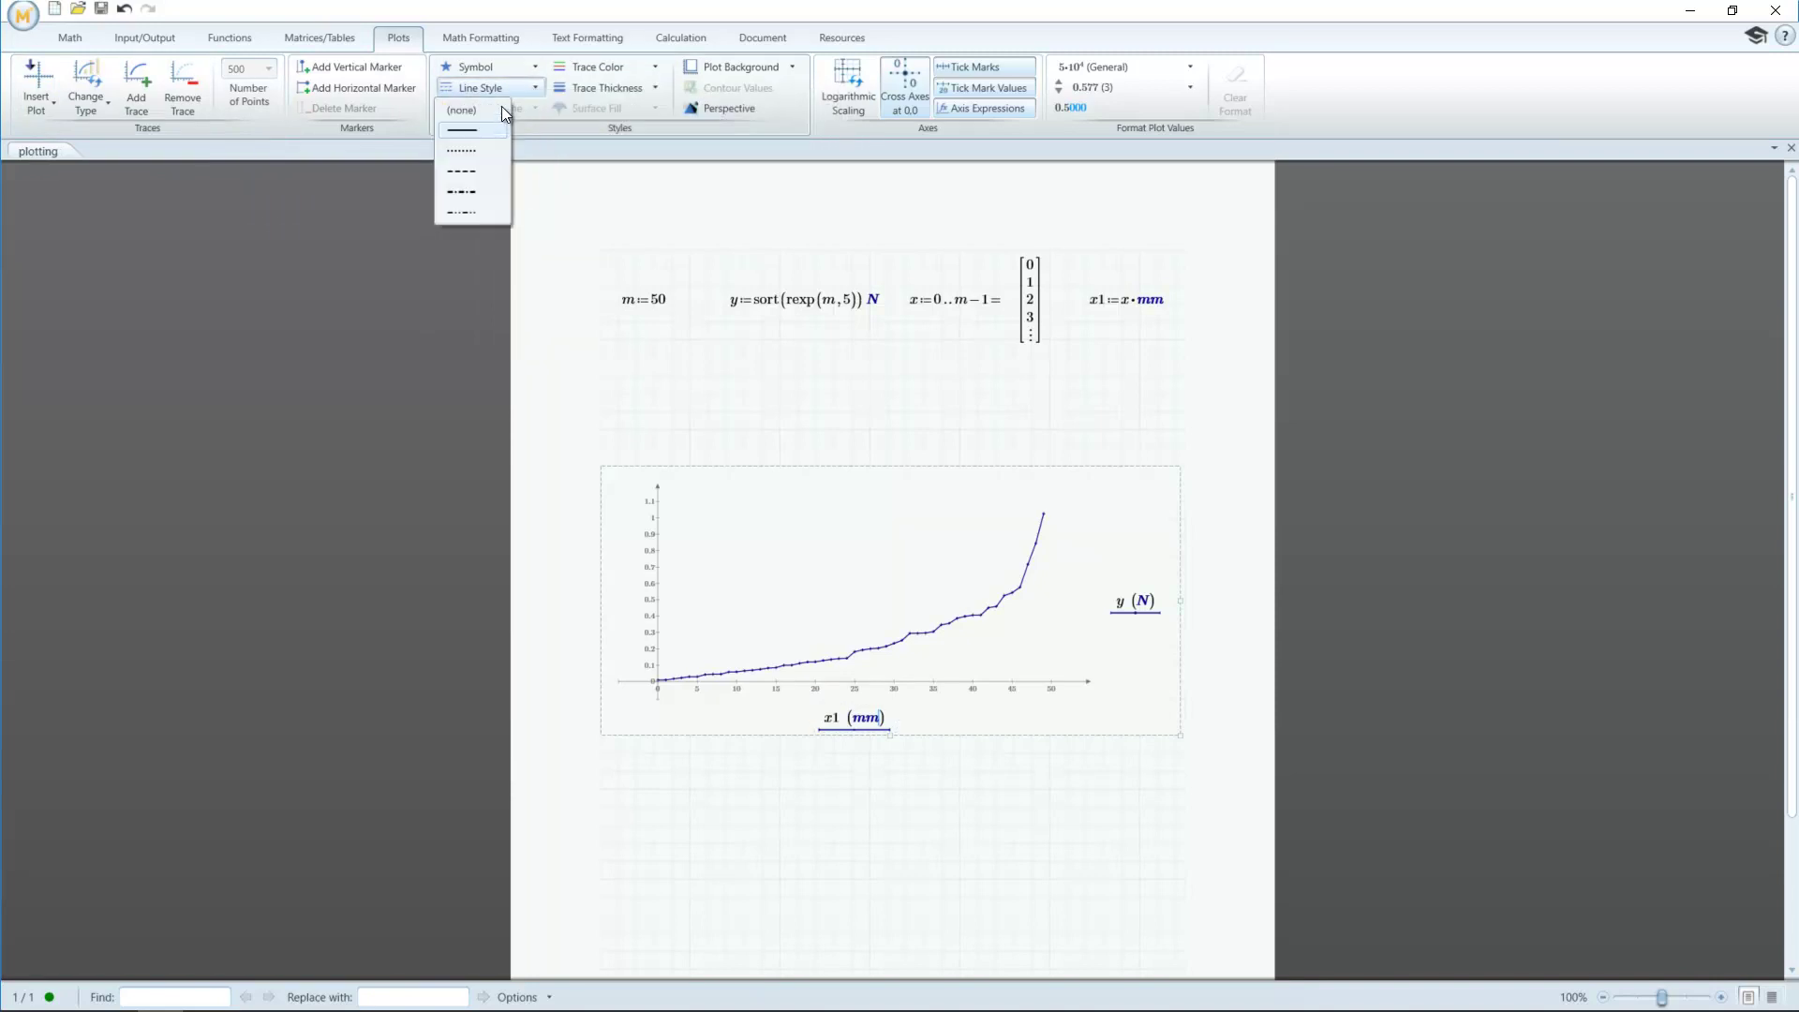
pyautogui.click(490, 113)
pyautogui.click(580, 148)
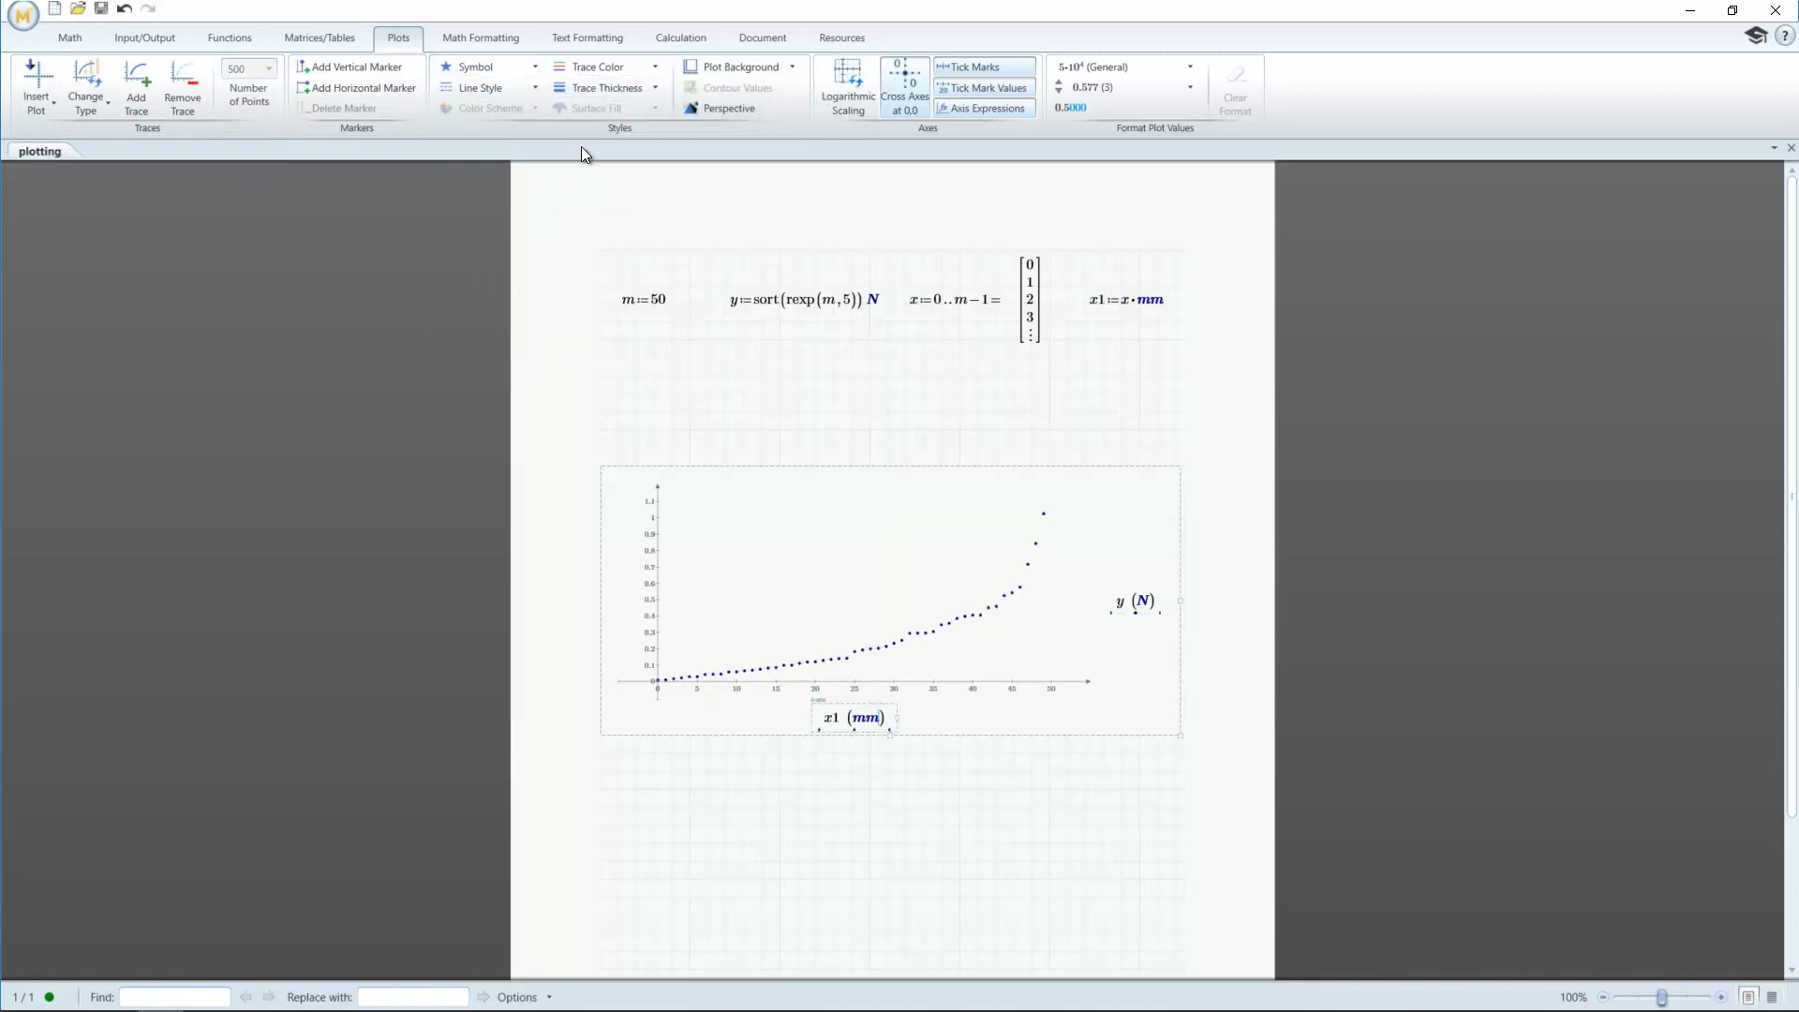
# Try column, bar, stem and waterfall trace types, then return to the line type
pyautogui.click(87, 103)
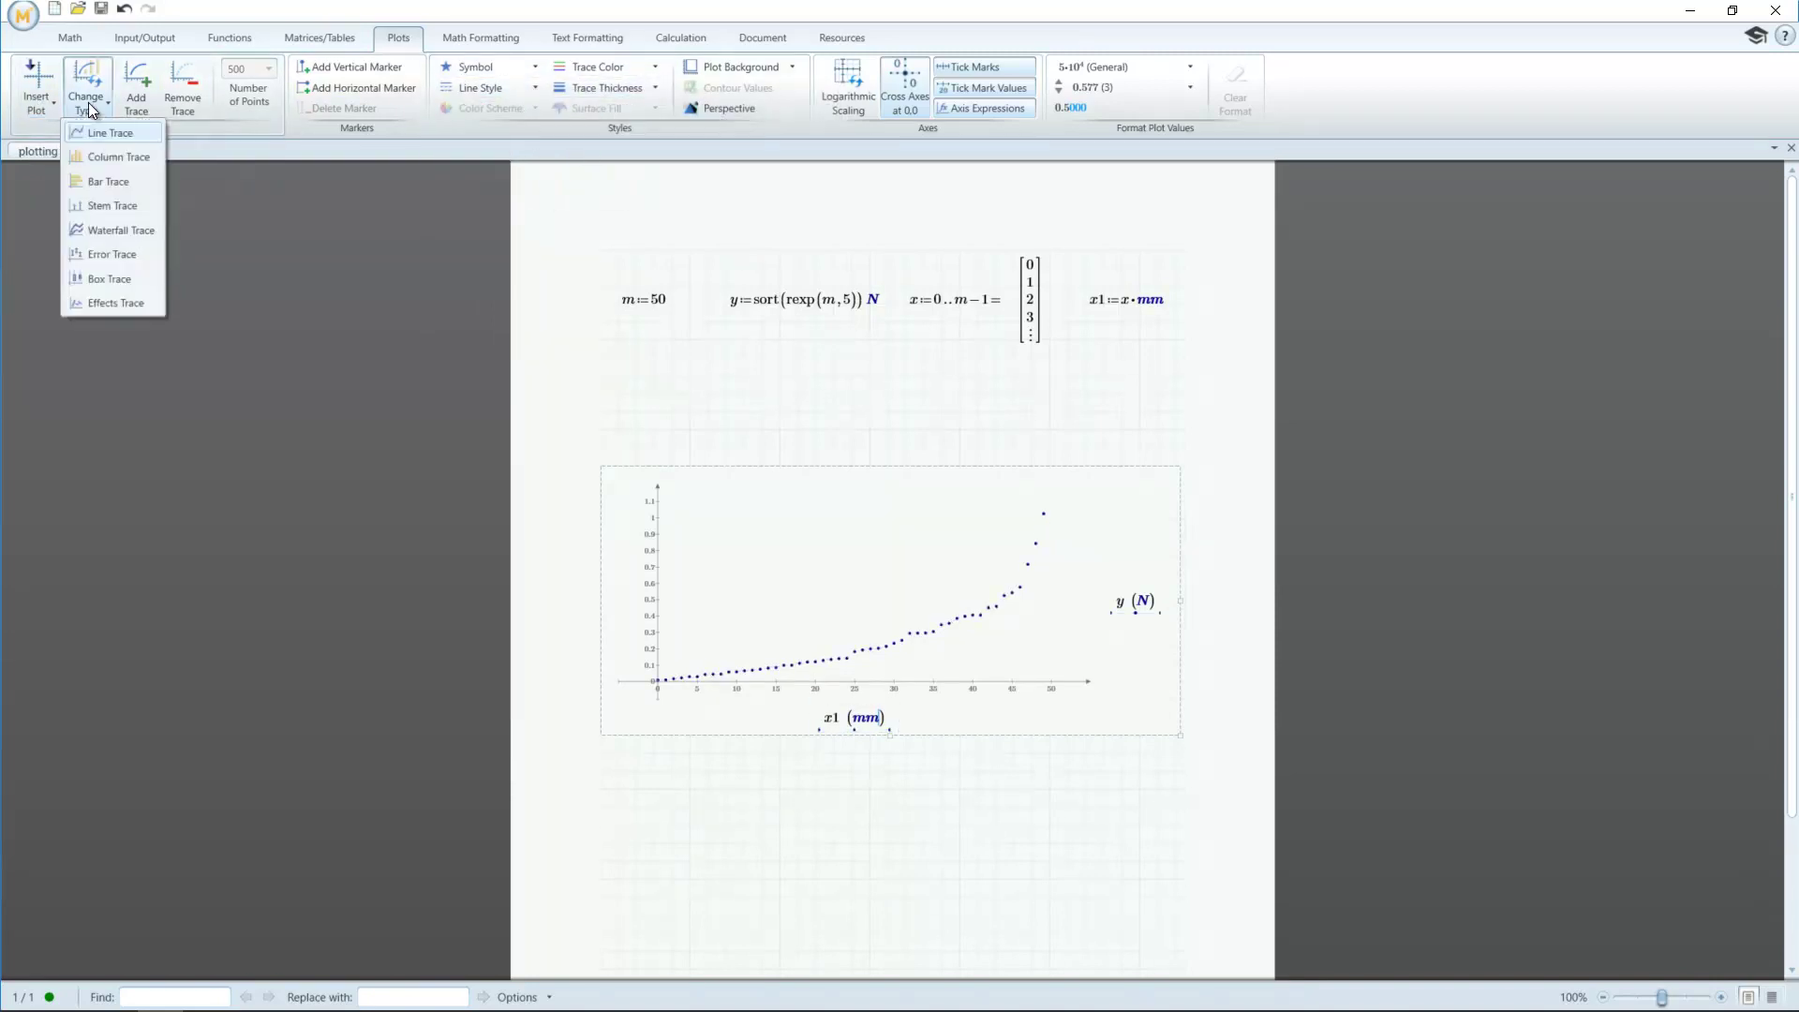
pyautogui.click(104, 159)
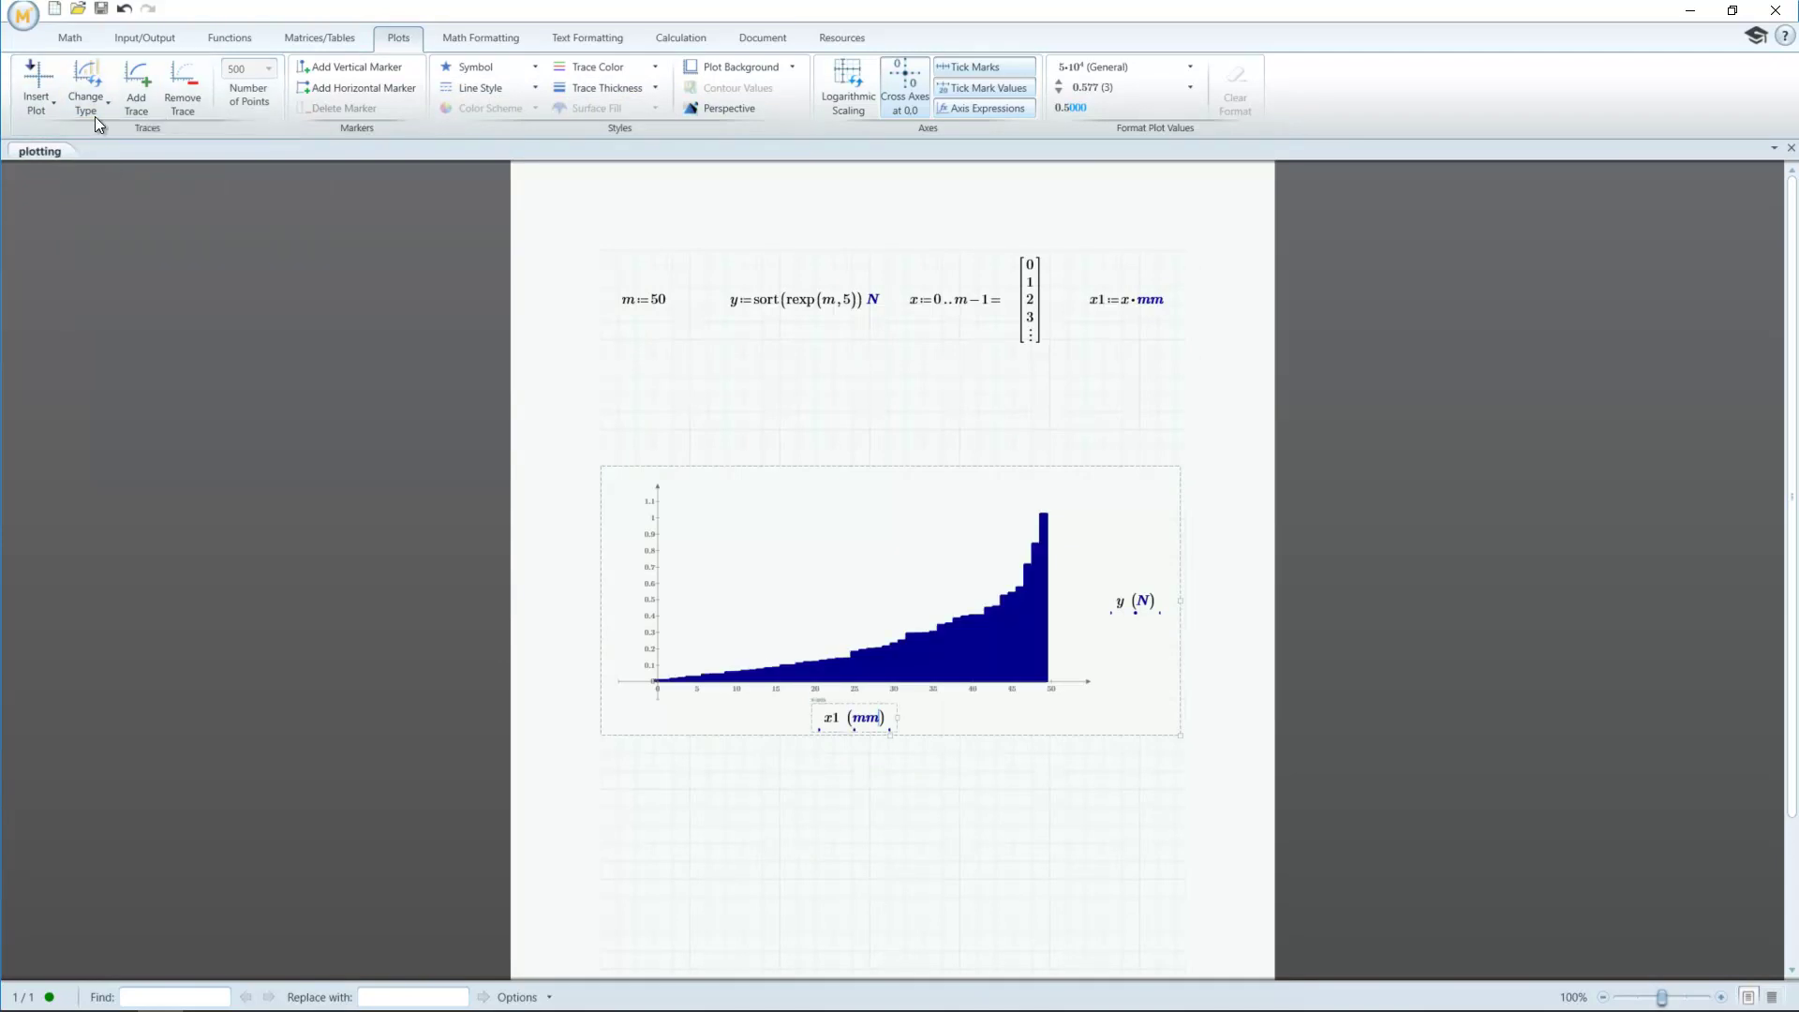
pyautogui.click(92, 107)
pyautogui.click(95, 182)
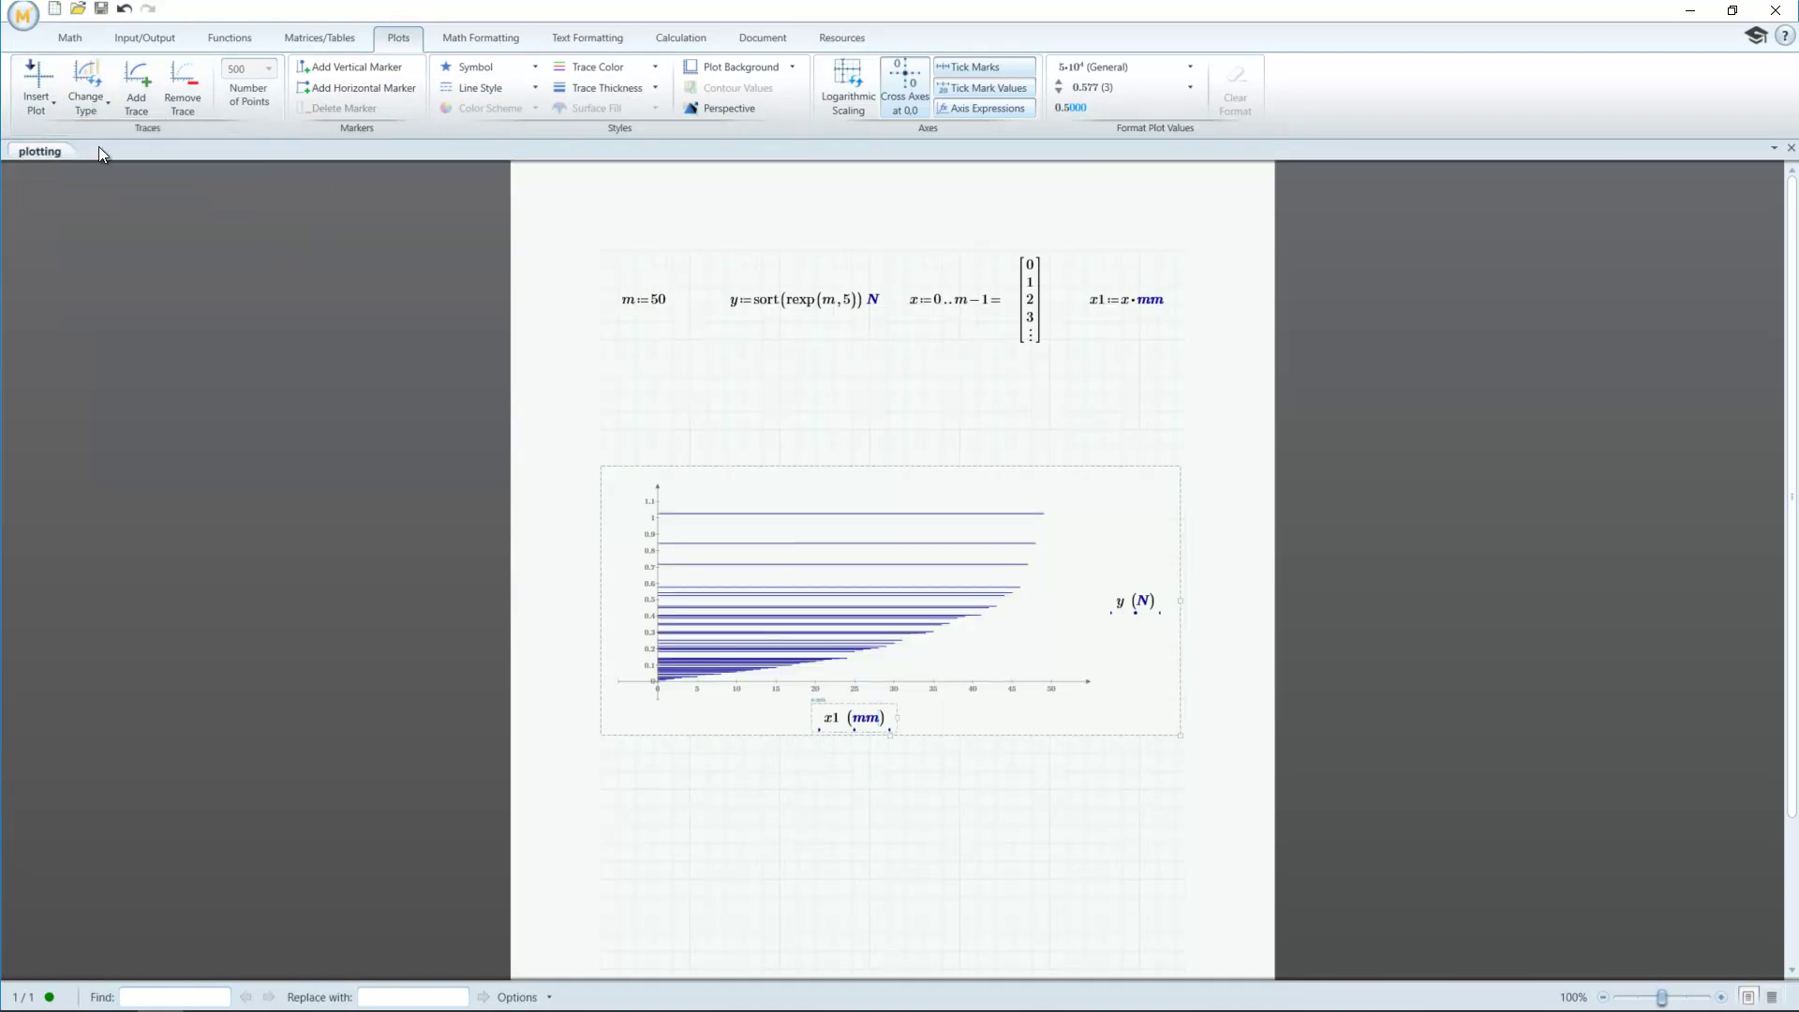
pyautogui.click(94, 99)
pyautogui.click(111, 204)
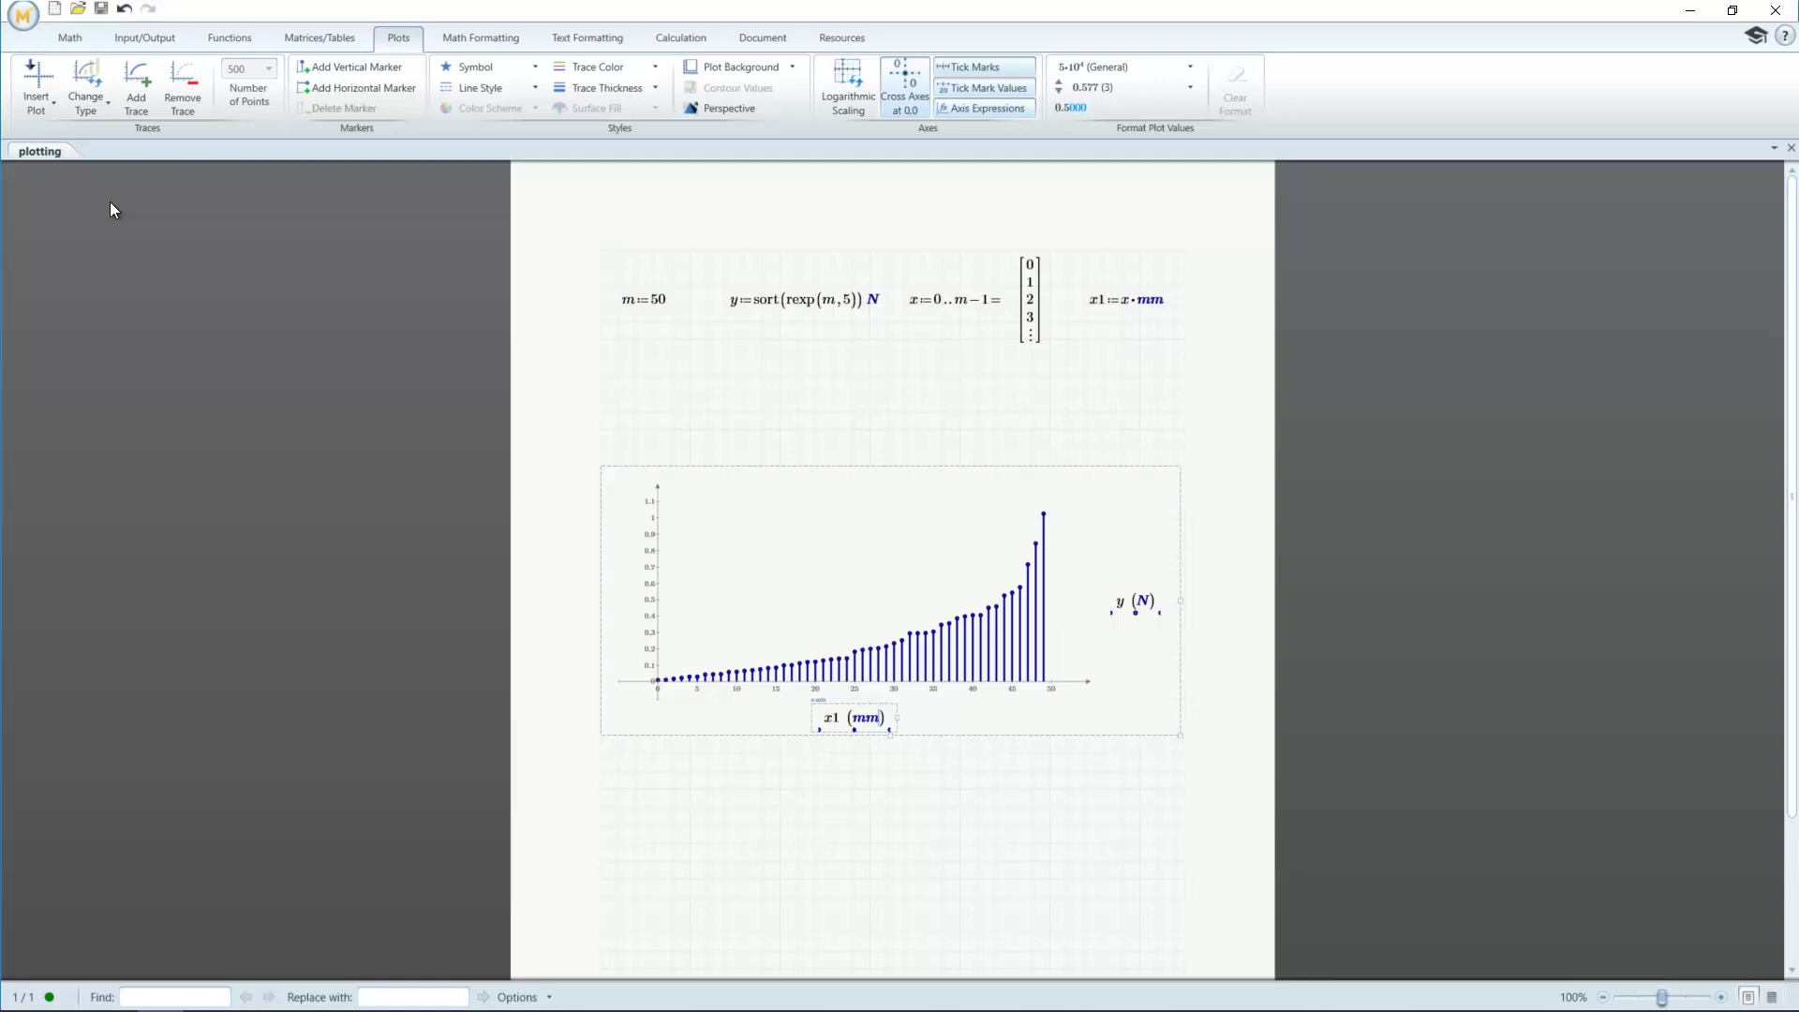
pyautogui.click(100, 103)
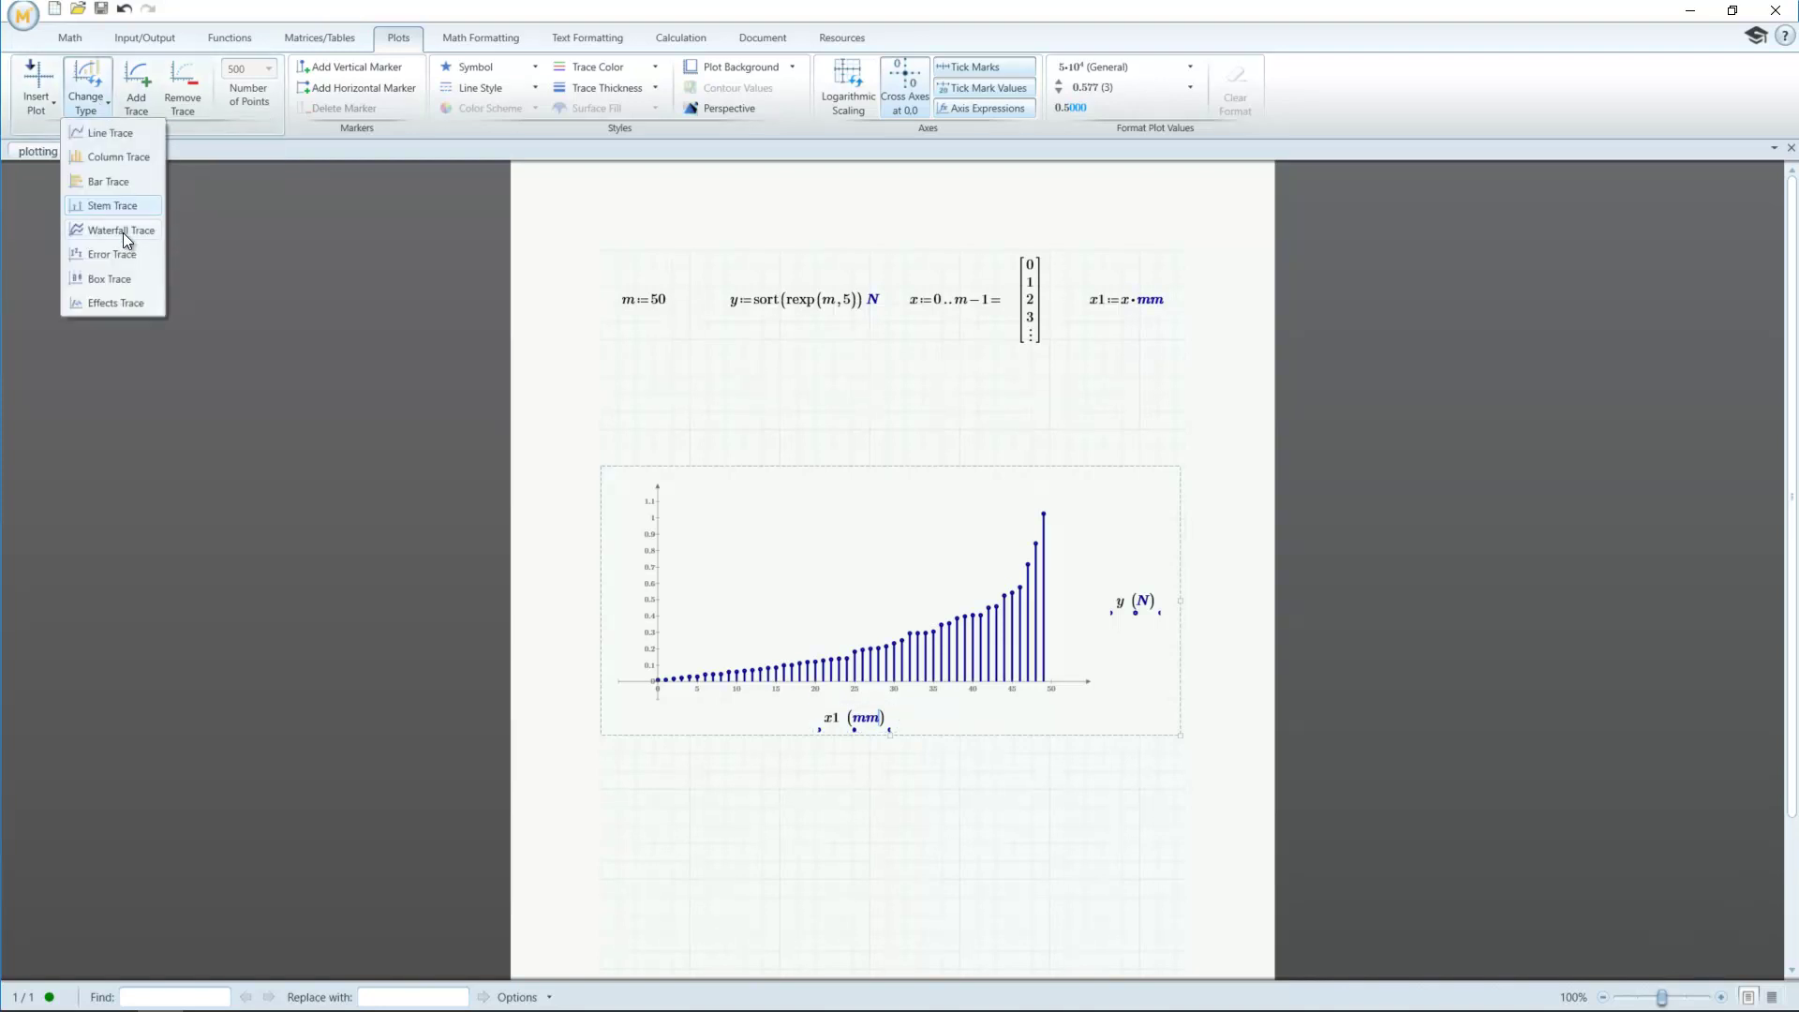
pyautogui.click(123, 232)
pyautogui.click(88, 103)
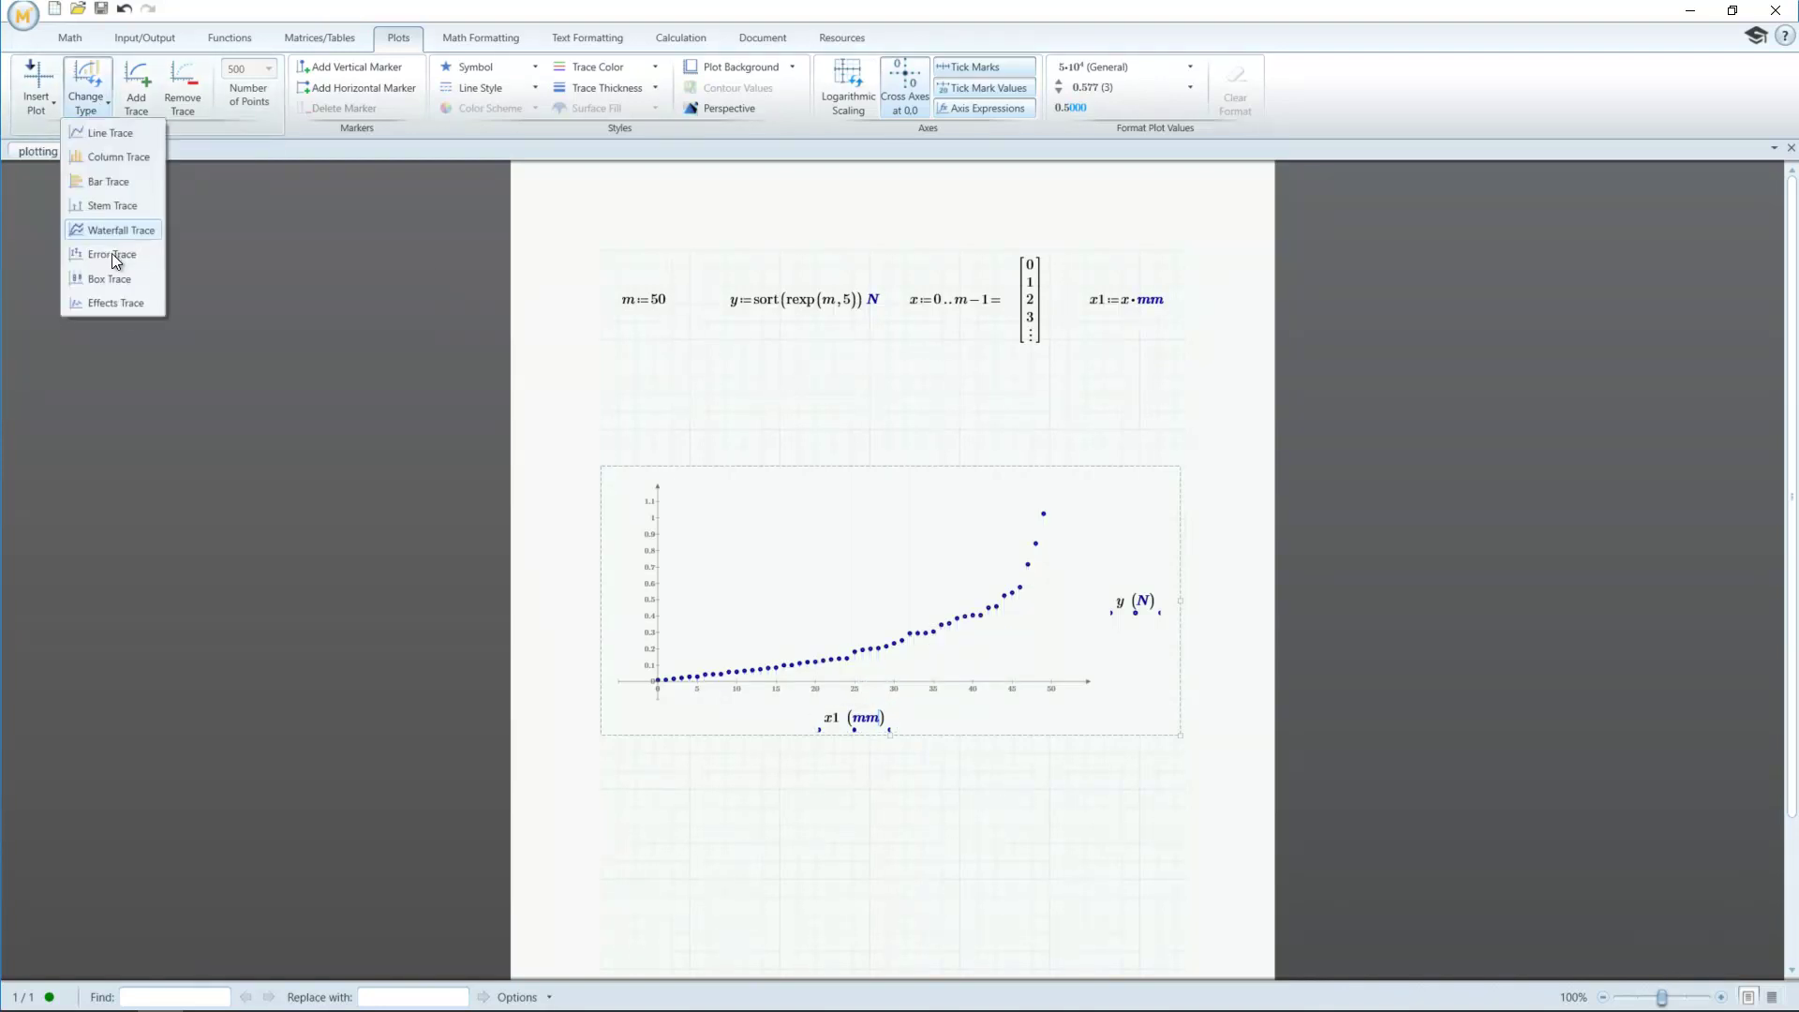
pyautogui.click(111, 254)
pyautogui.click(99, 108)
pyautogui.click(112, 133)
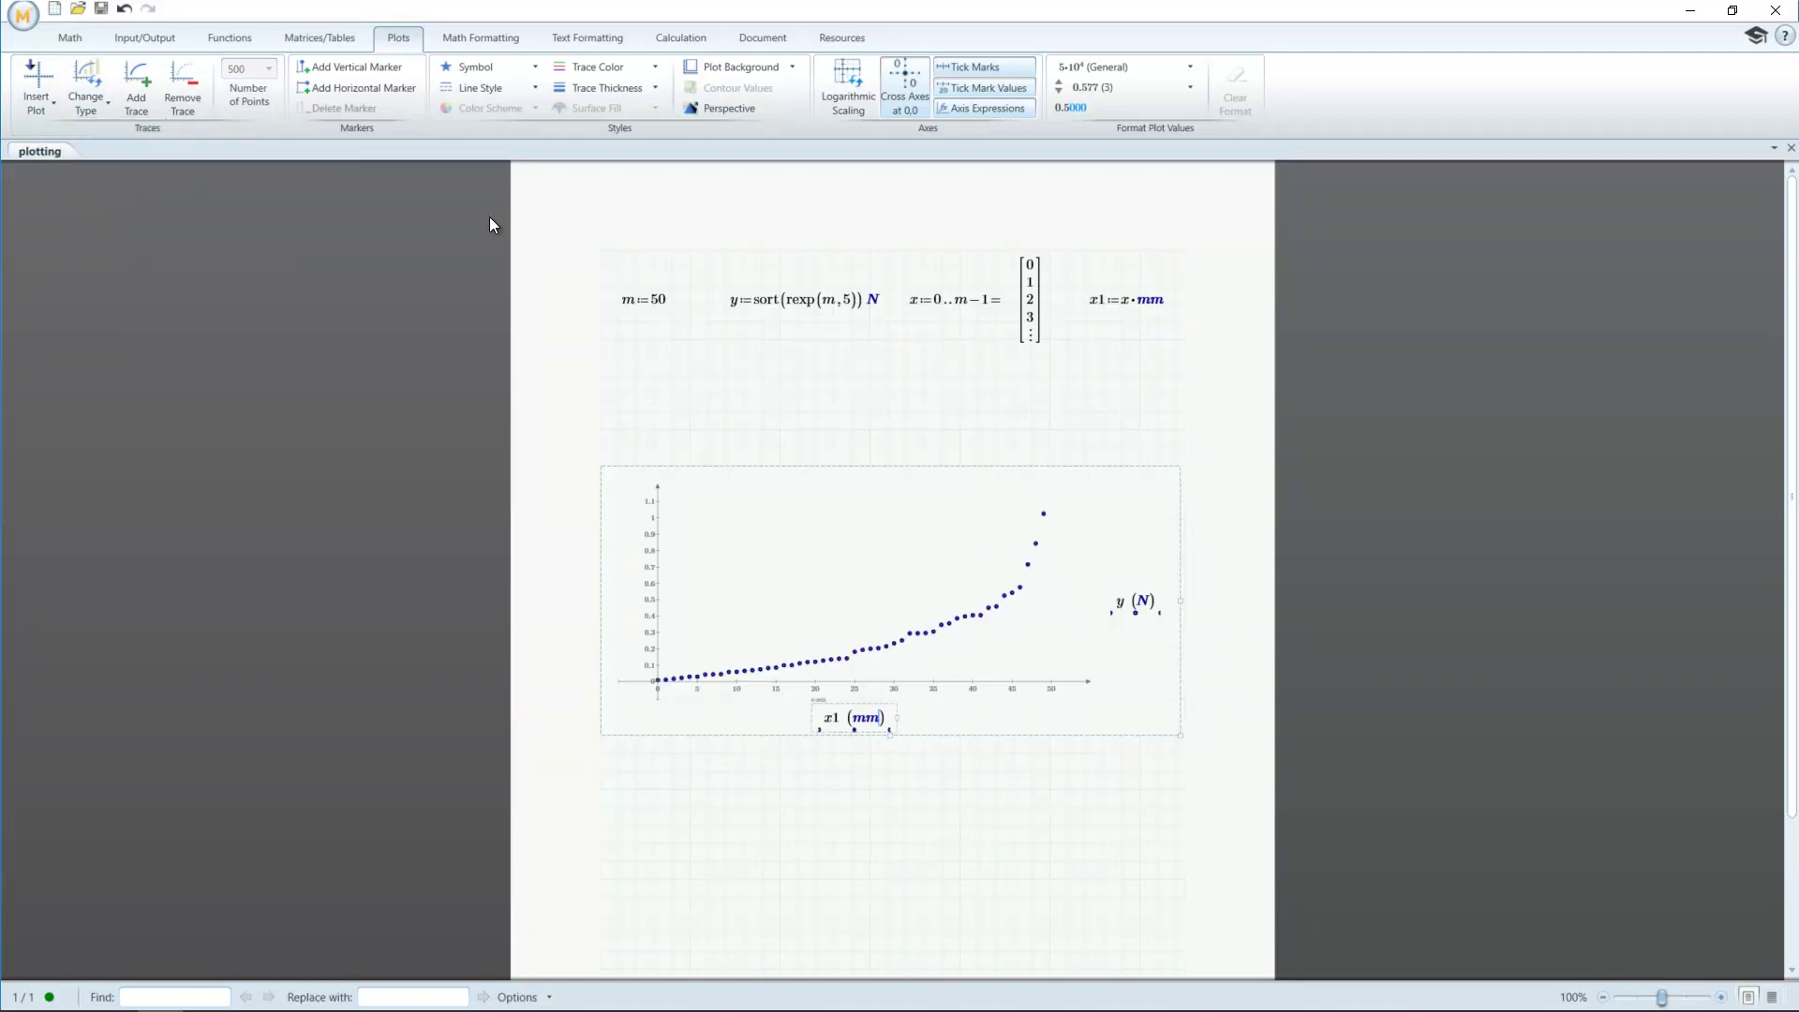
# Enable a plot background and move the plot up beneath the definitions
pyautogui.click(704, 67)
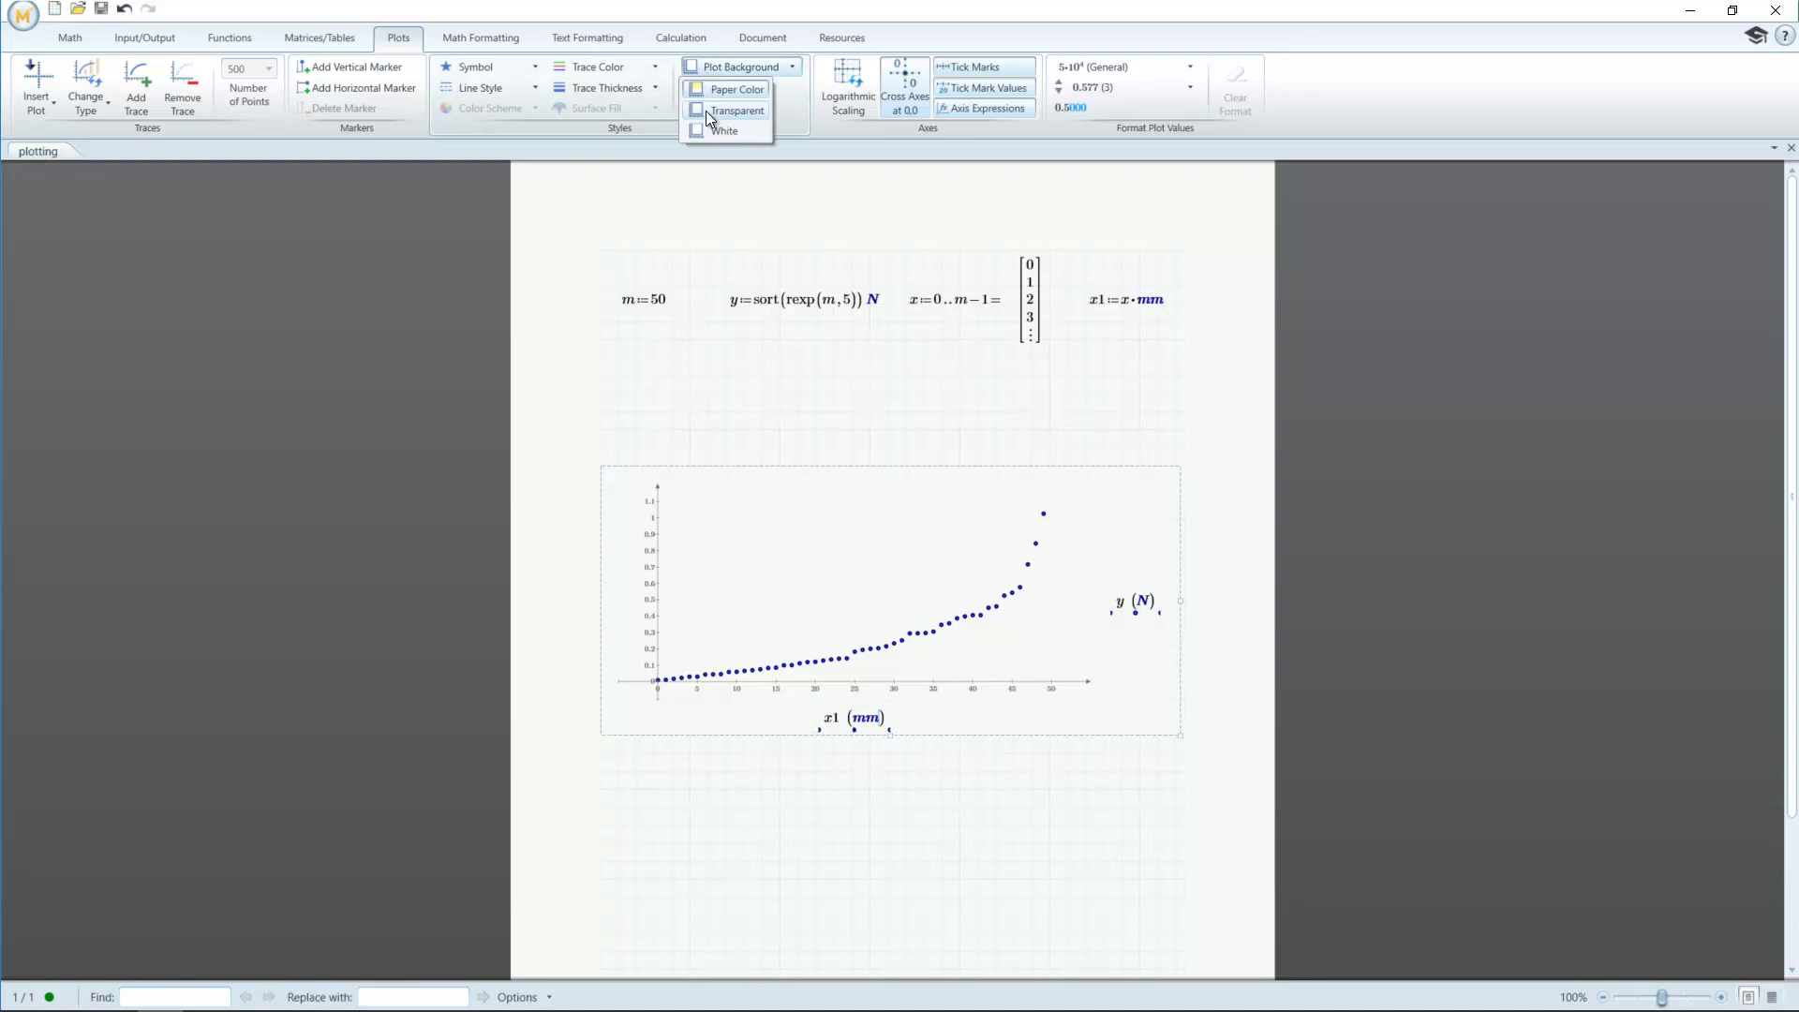
pyautogui.click(423, 387)
pyautogui.moveTo(764, 466); pyautogui.dragTo(763, 358)
# Define the range x2:=−1,−0.95..1 below the plot
pyautogui.click(618, 692)
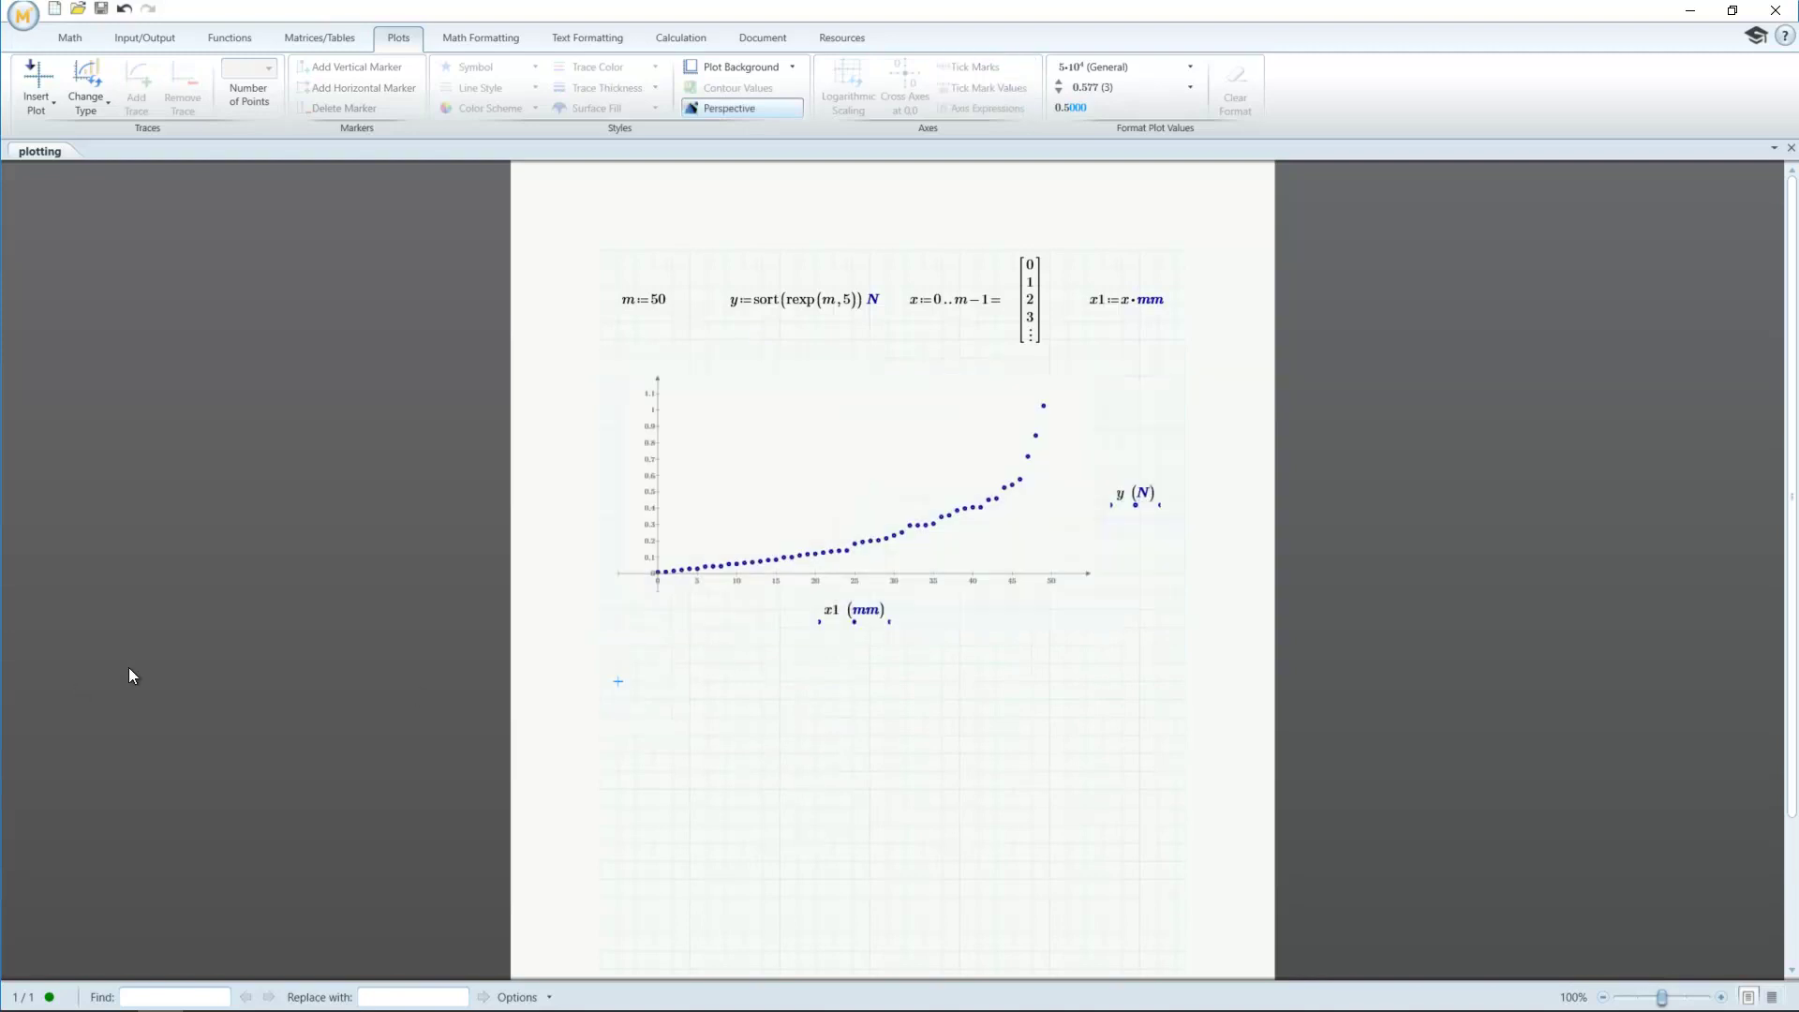
pyautogui.write('x2:-1,;')
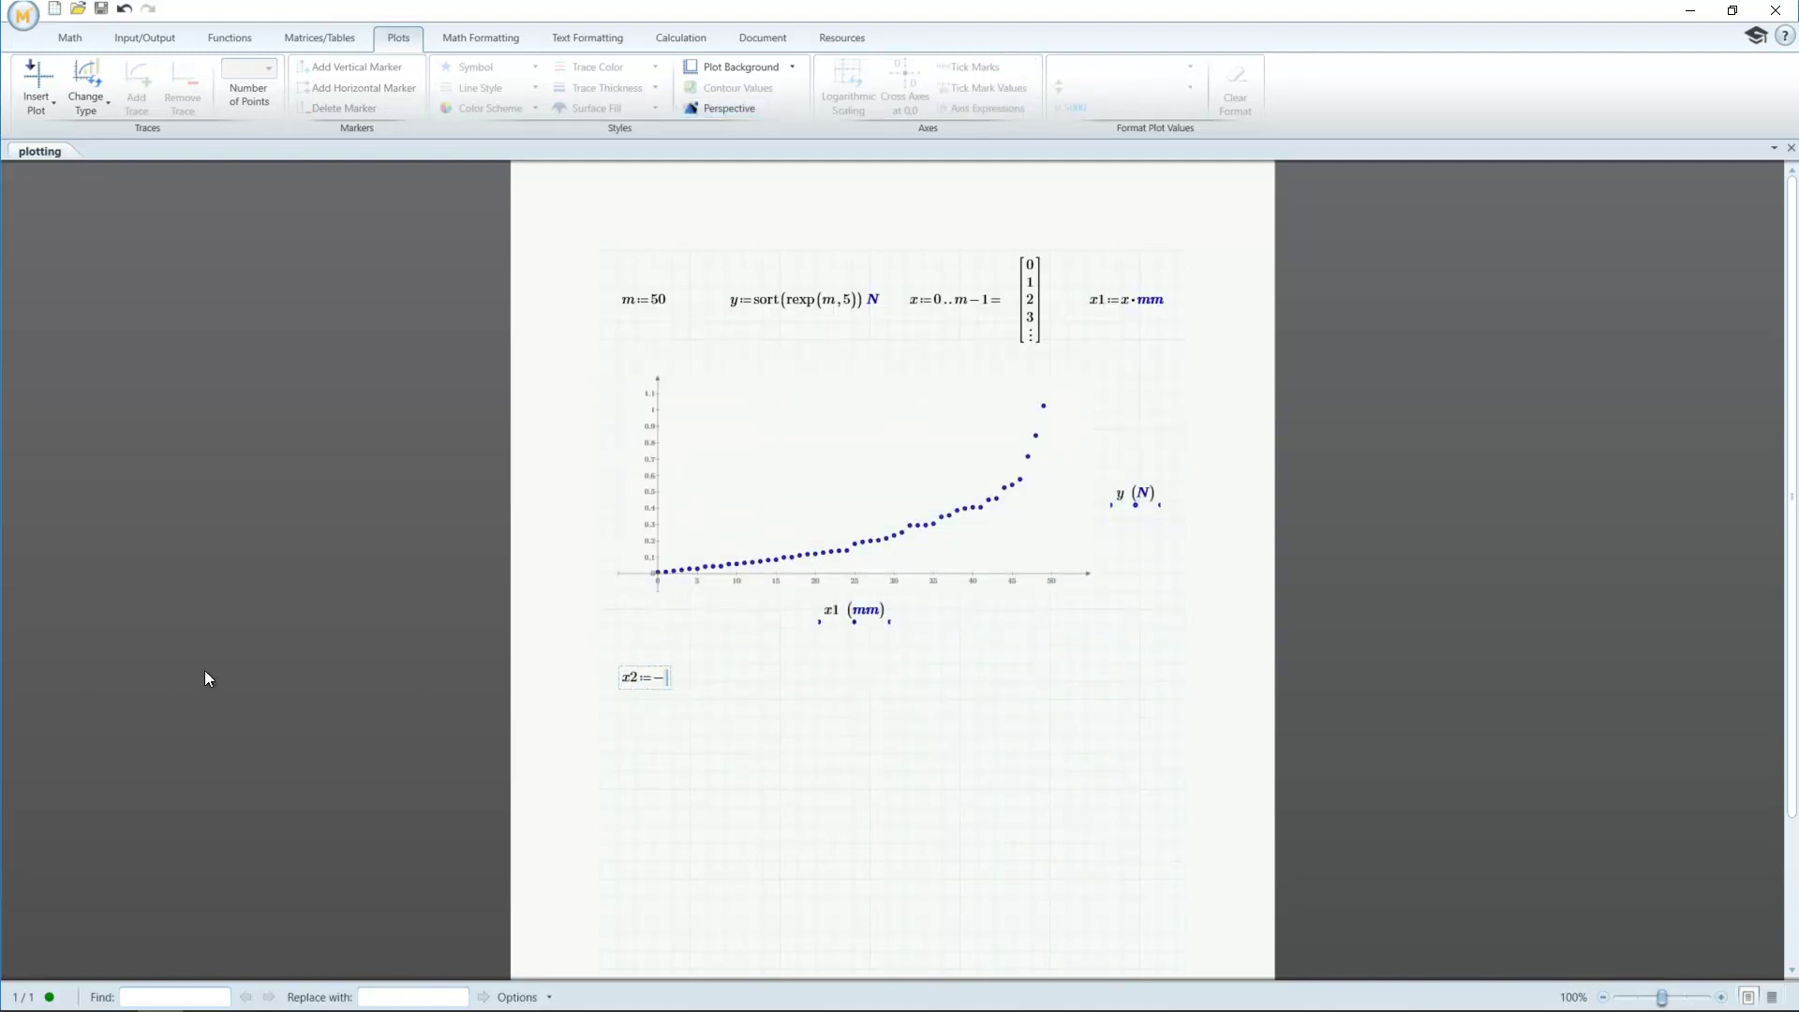
pyautogui.write('0.95')
pyautogui.press('BackSpace')
pyautogui.press('BackSpace')
pyautogui.press('BackSpace')
pyautogui.press('BackSpace')
pyautogui.write('-0.95')
pyautogui.write('1')
pyautogui.press('Return')
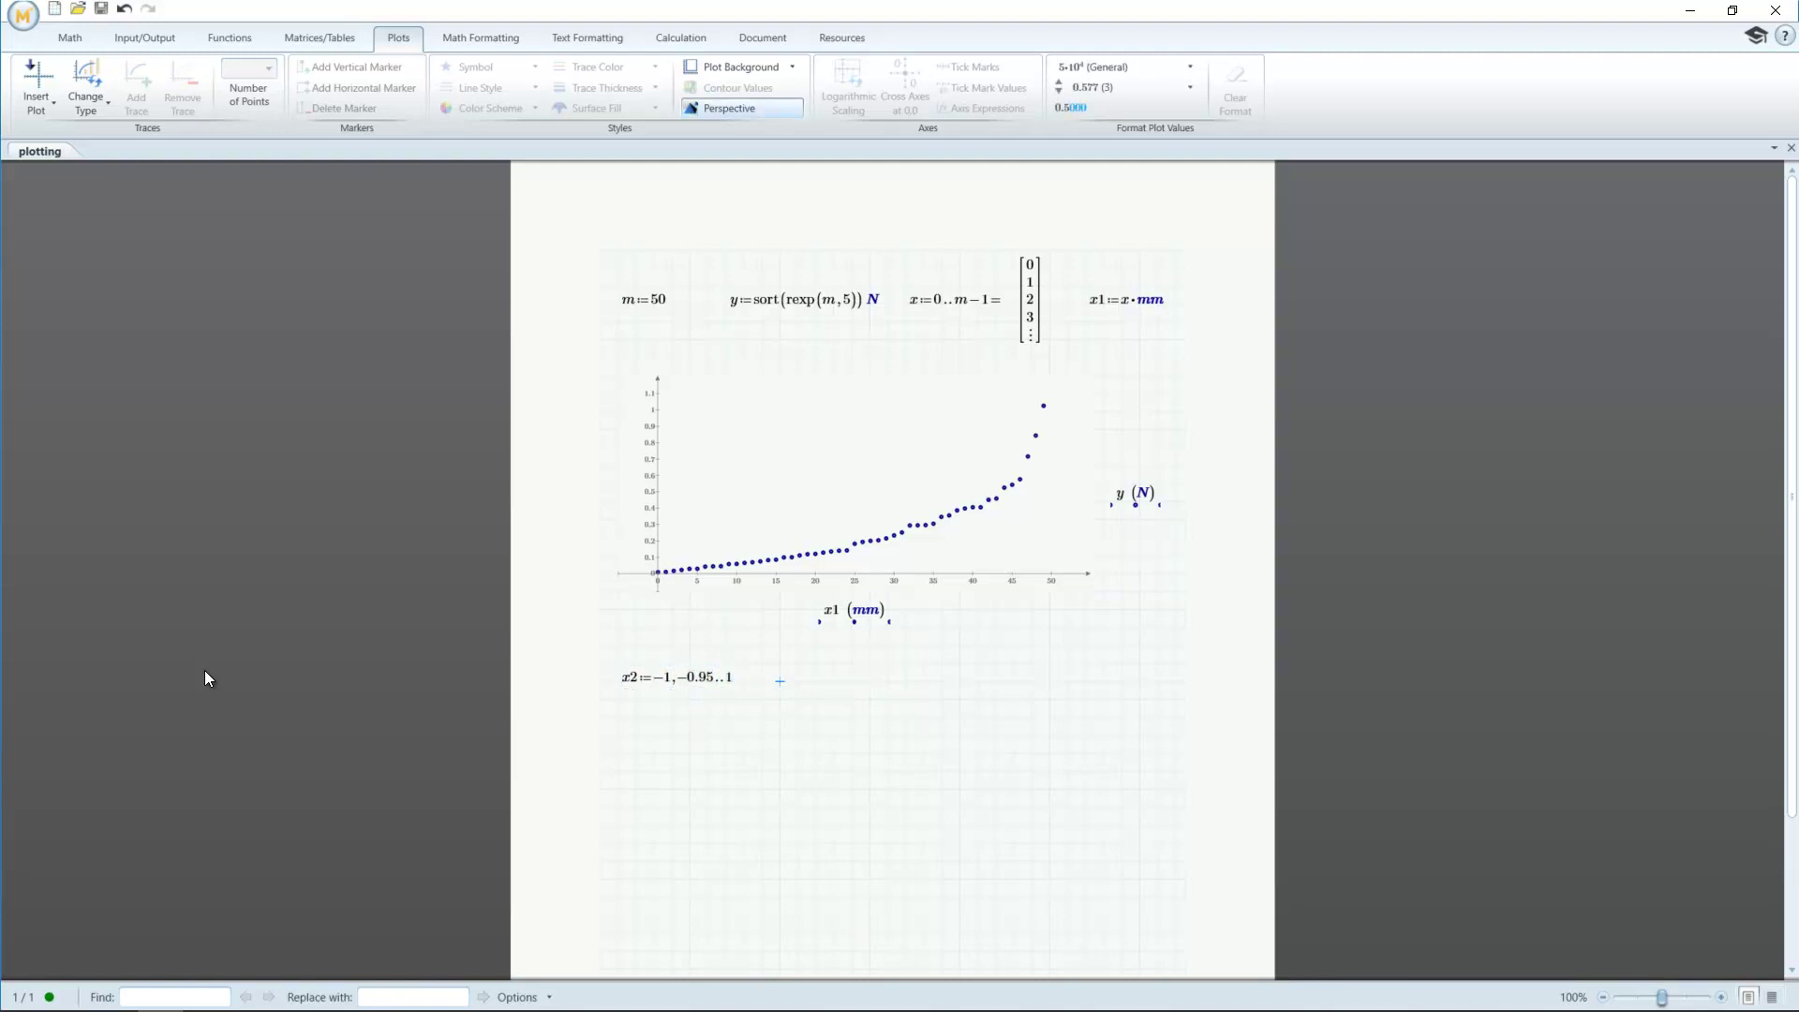
# Define y2(x):=exp(1i·x) and evaluate y2(x2), showing three result rows
pyautogui.write('y2(x')
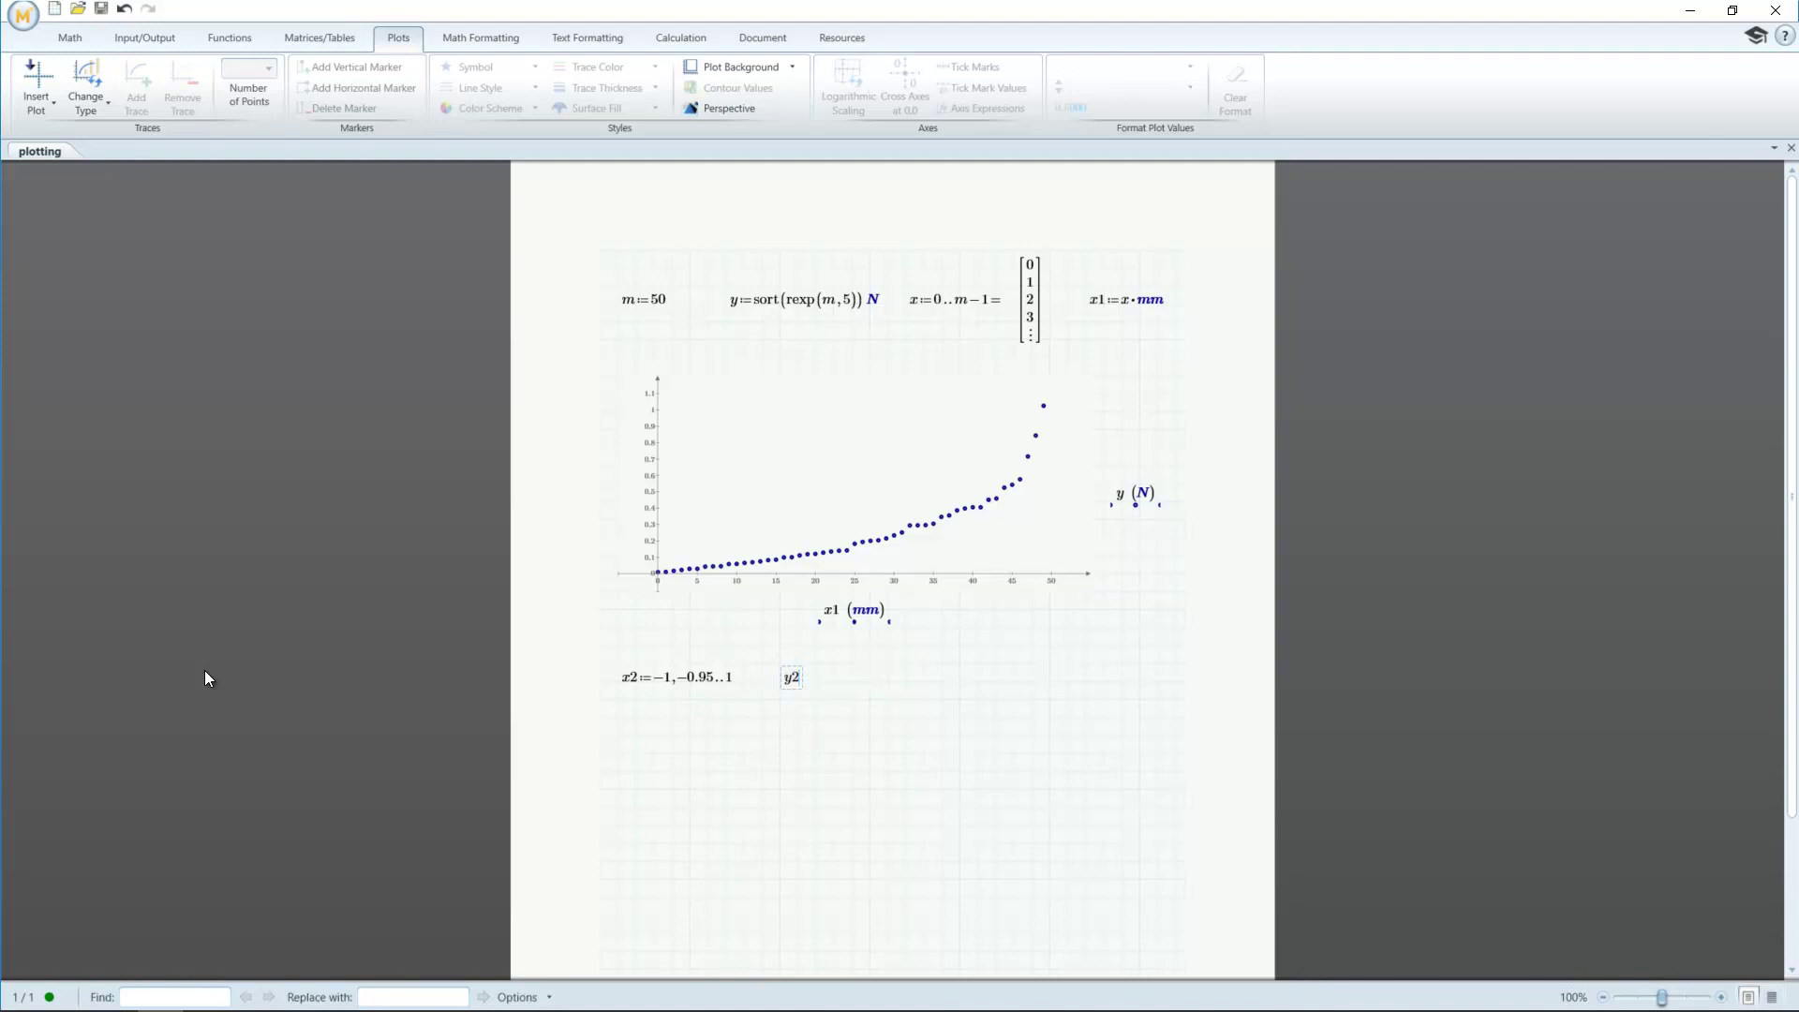
pyautogui.write('):exp(1i*x)')
pyautogui.press('Return')
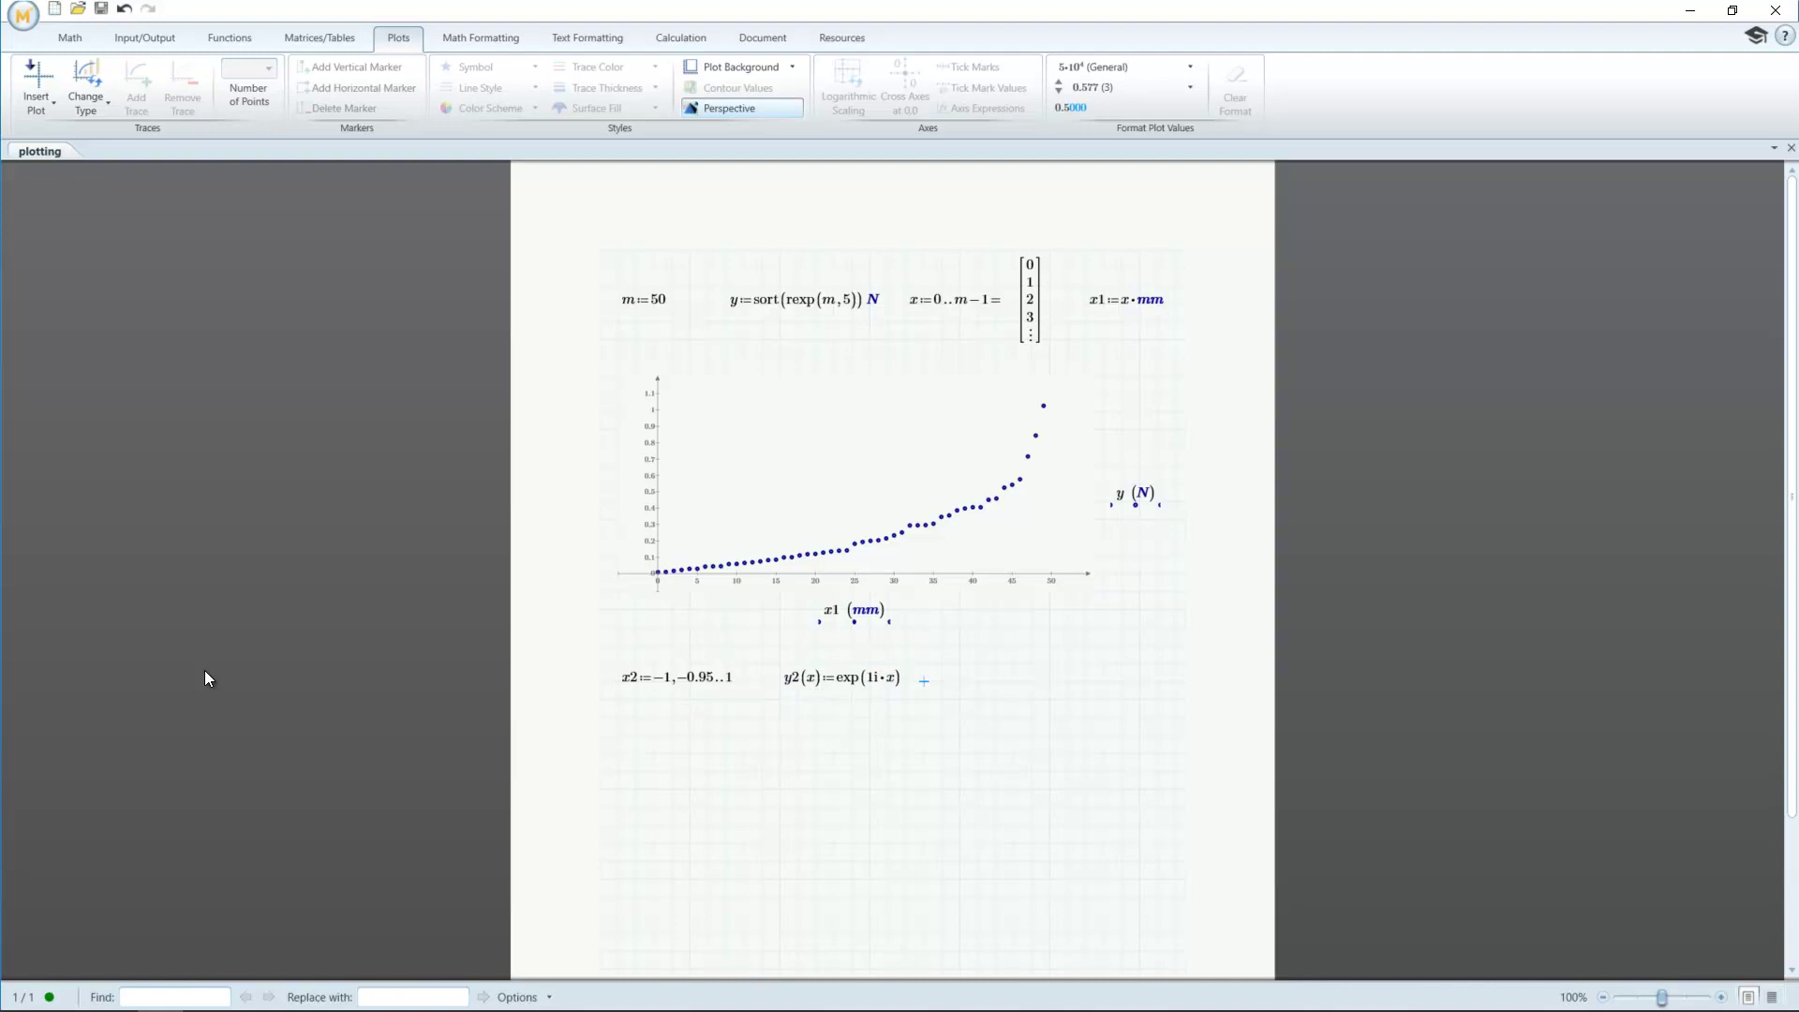
pyautogui.write('y2')
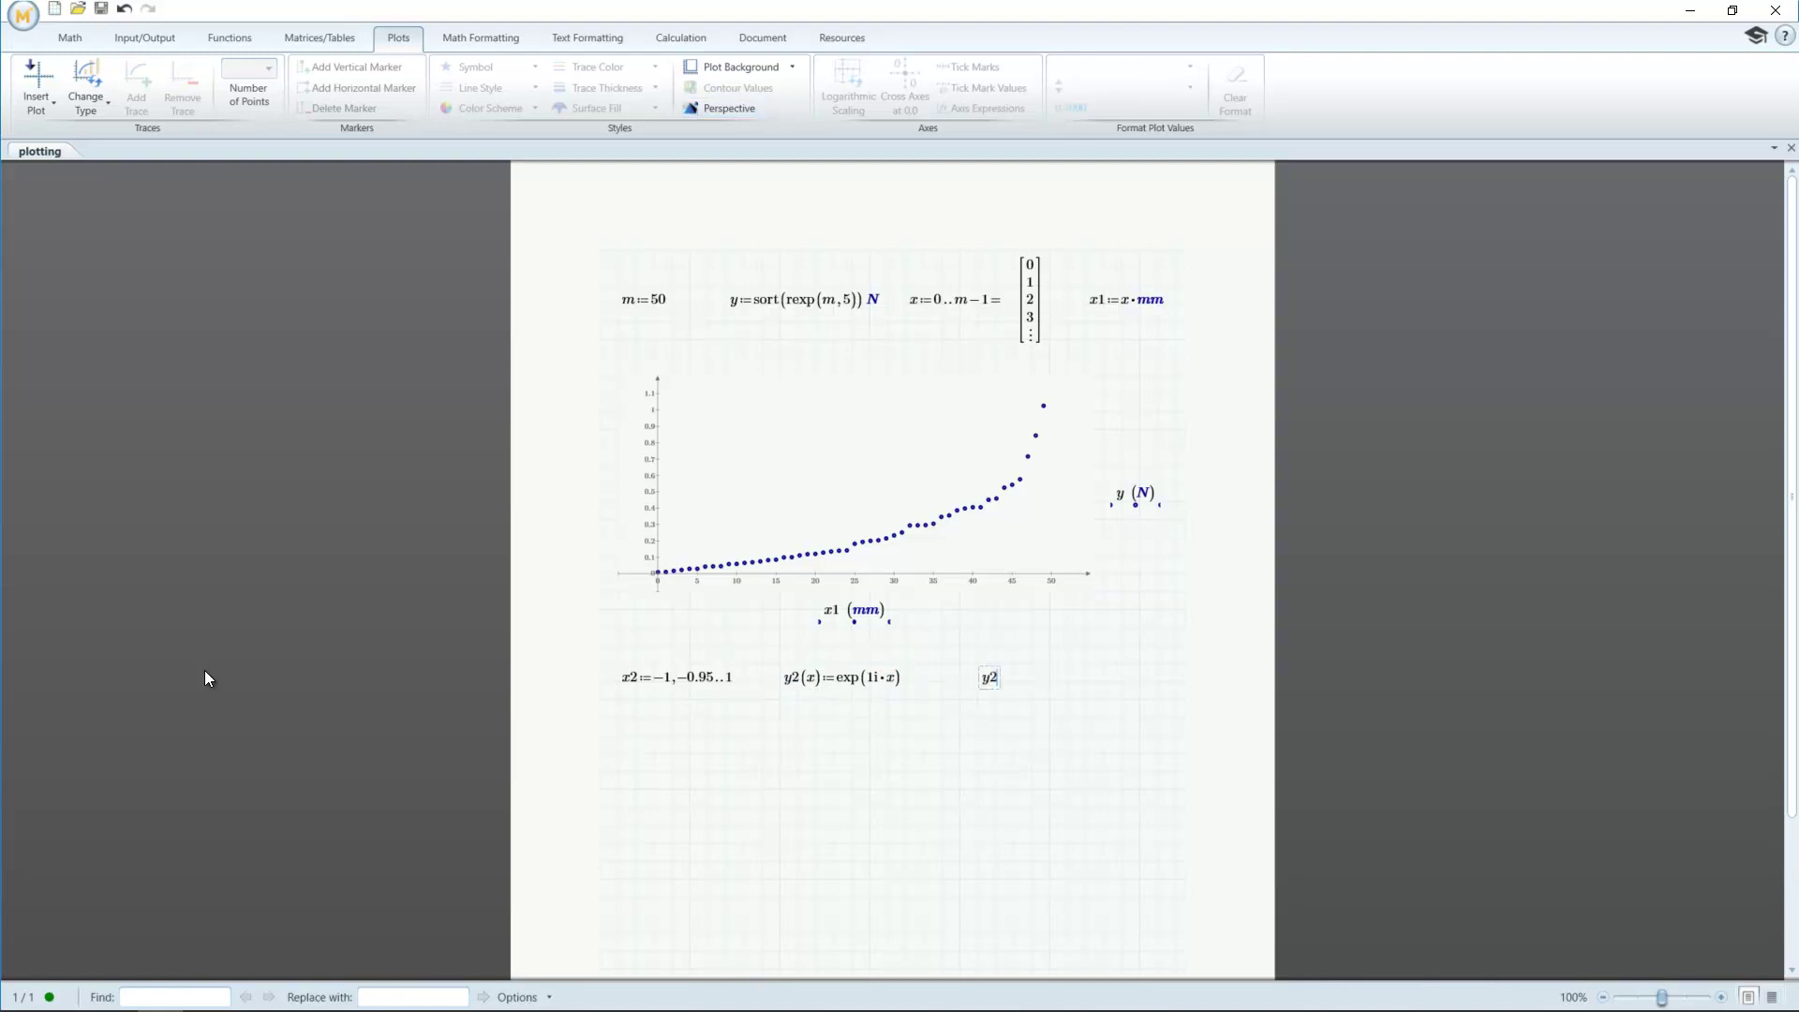
pyautogui.write('(x2)=')
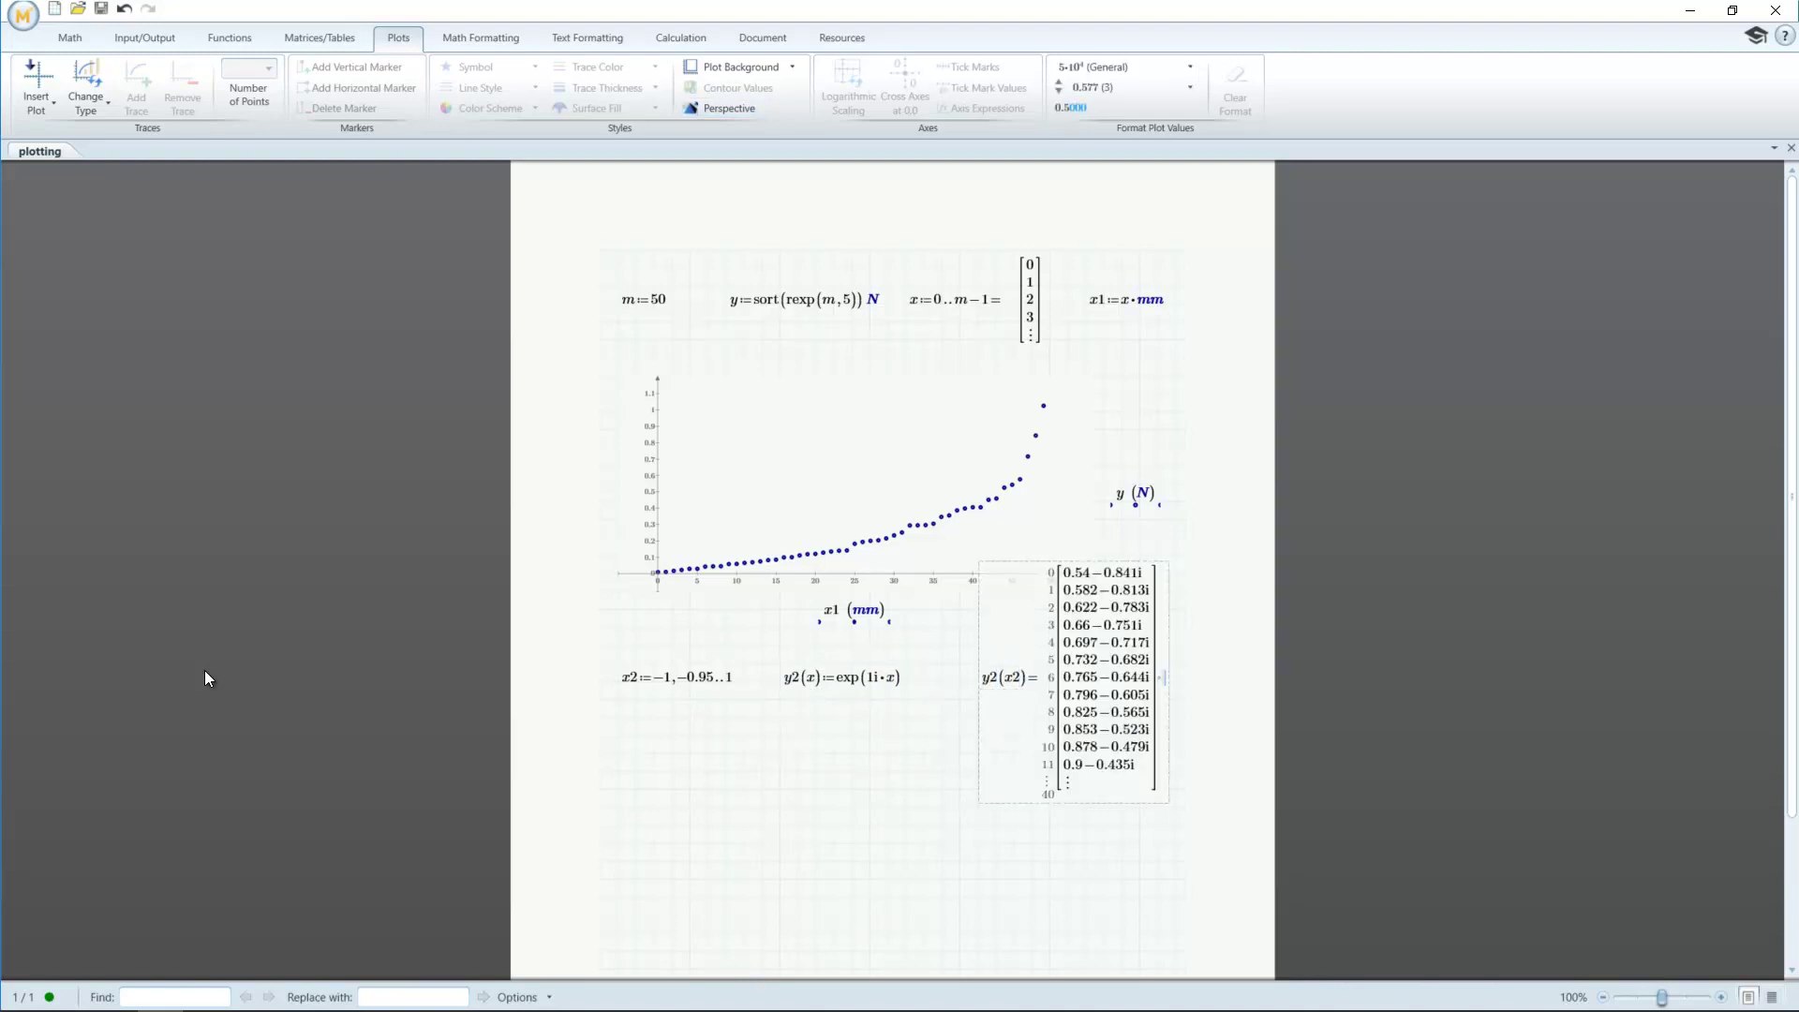
pyautogui.moveTo(1168, 808); pyautogui.dragTo(1152, 698)
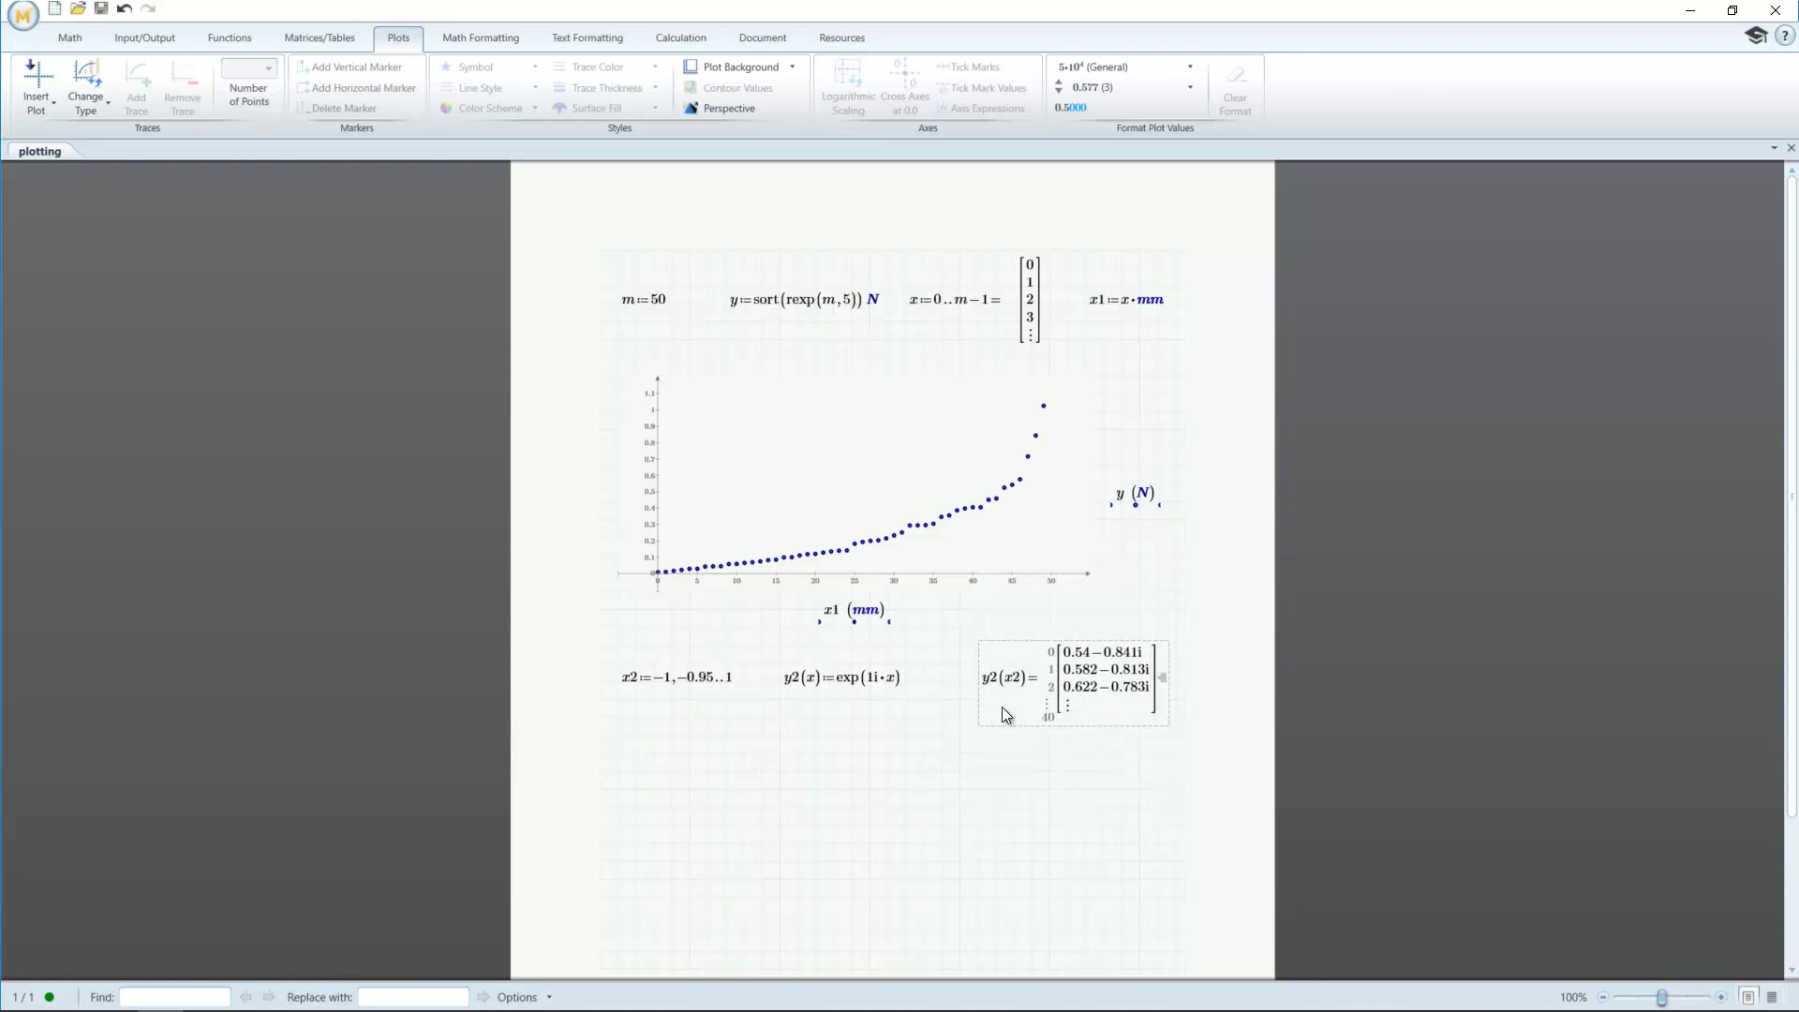
# Insert a polar plot below the results graphing Re(y2(x2)) against Im(y2(x2))
pyautogui.click(627, 803)
pyautogui.click(44, 106)
pyautogui.click(52, 155)
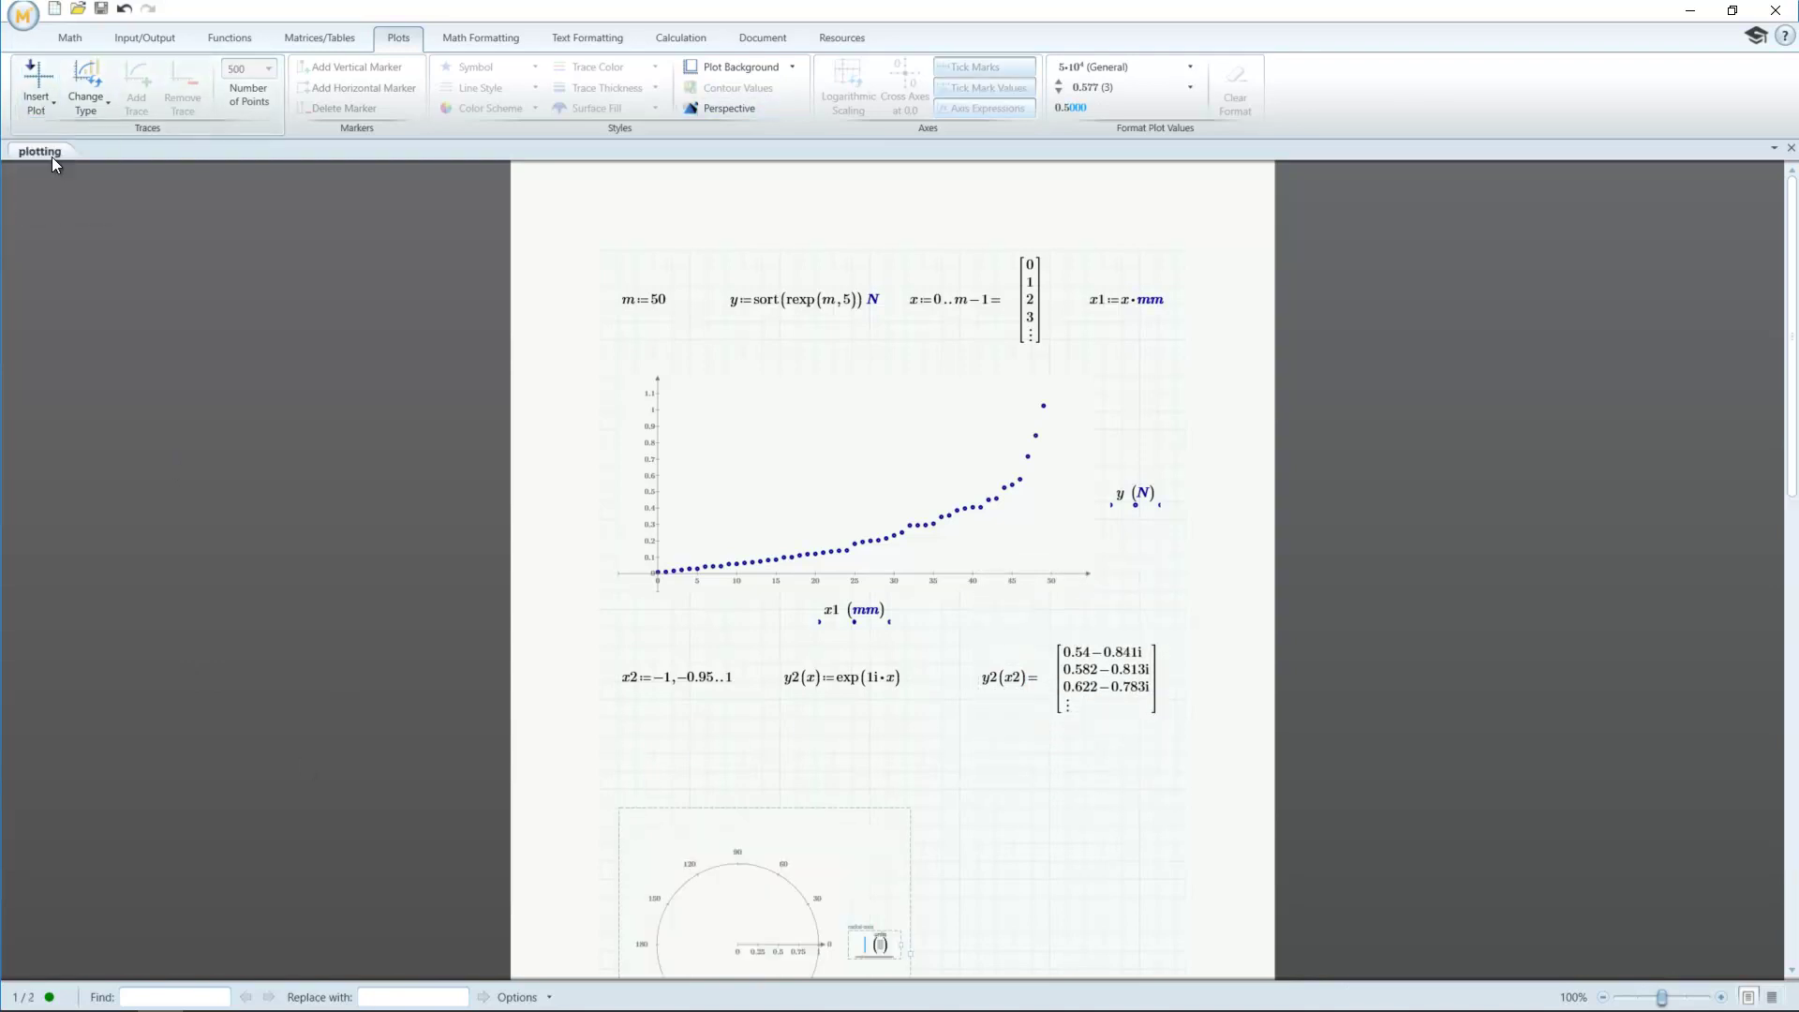
pyautogui.click(668, 810)
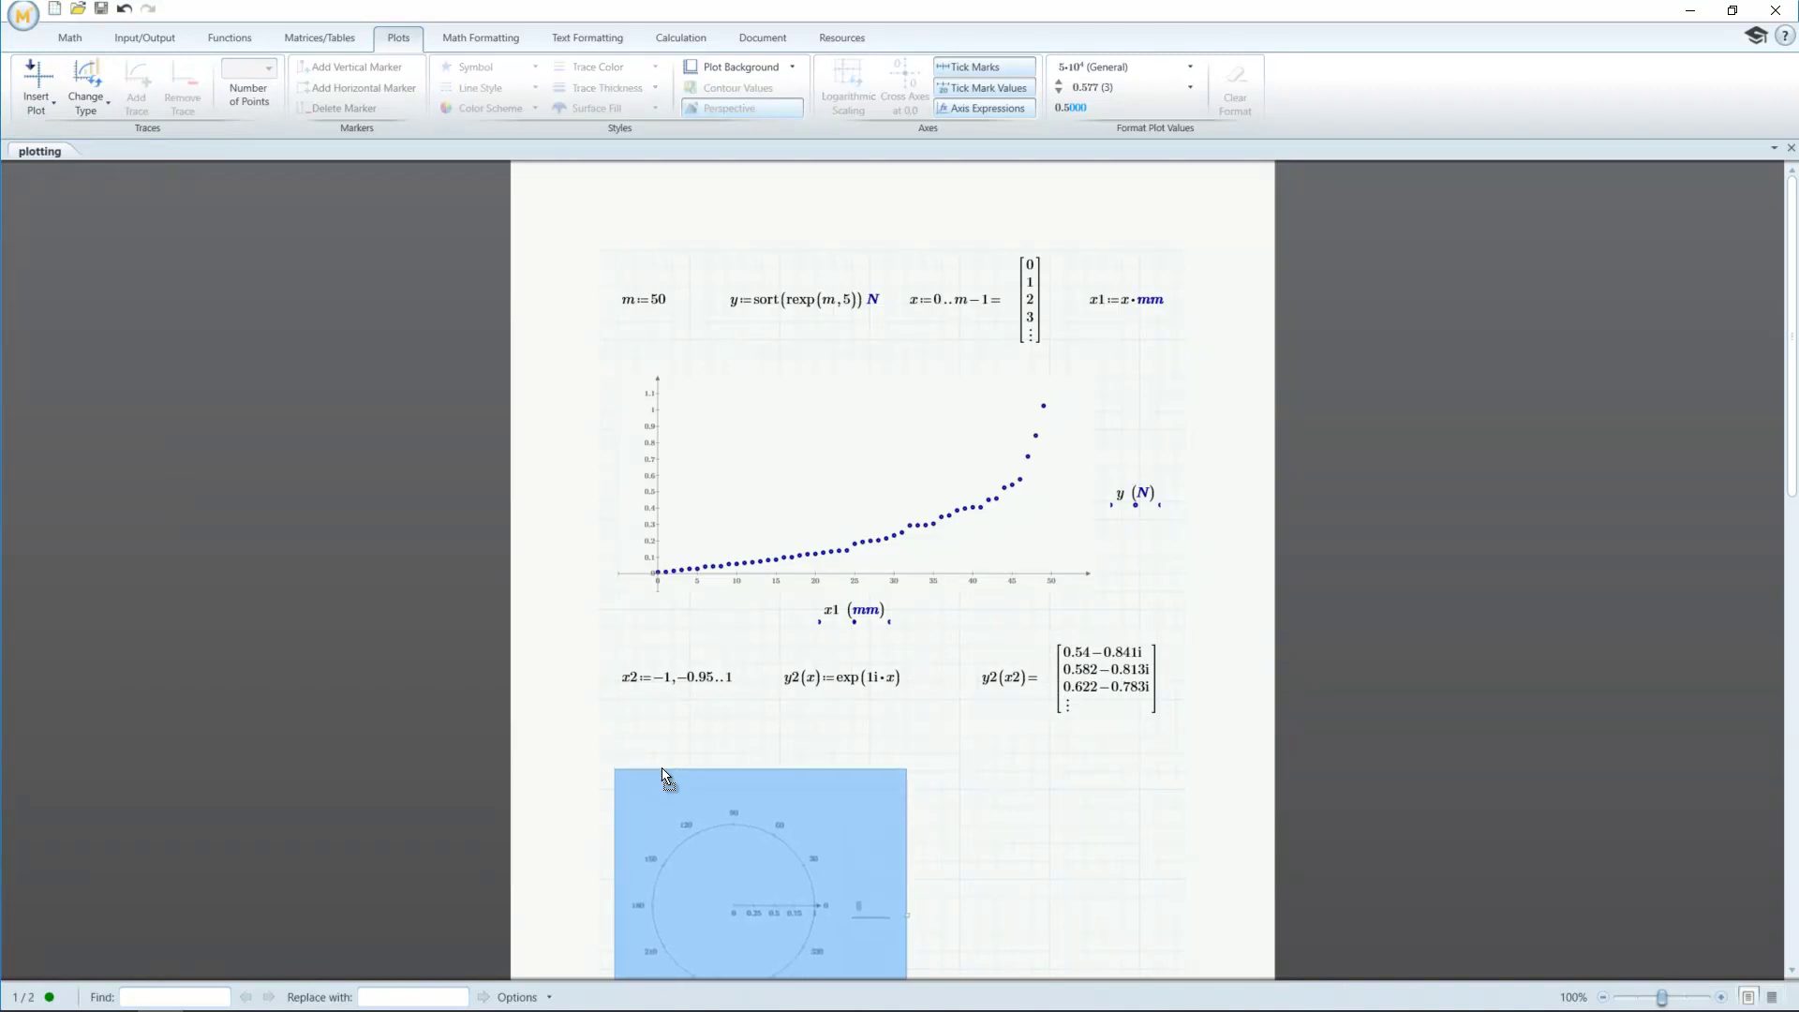
pyautogui.scroll(-1, 780, 868)
pyautogui.click(862, 828)
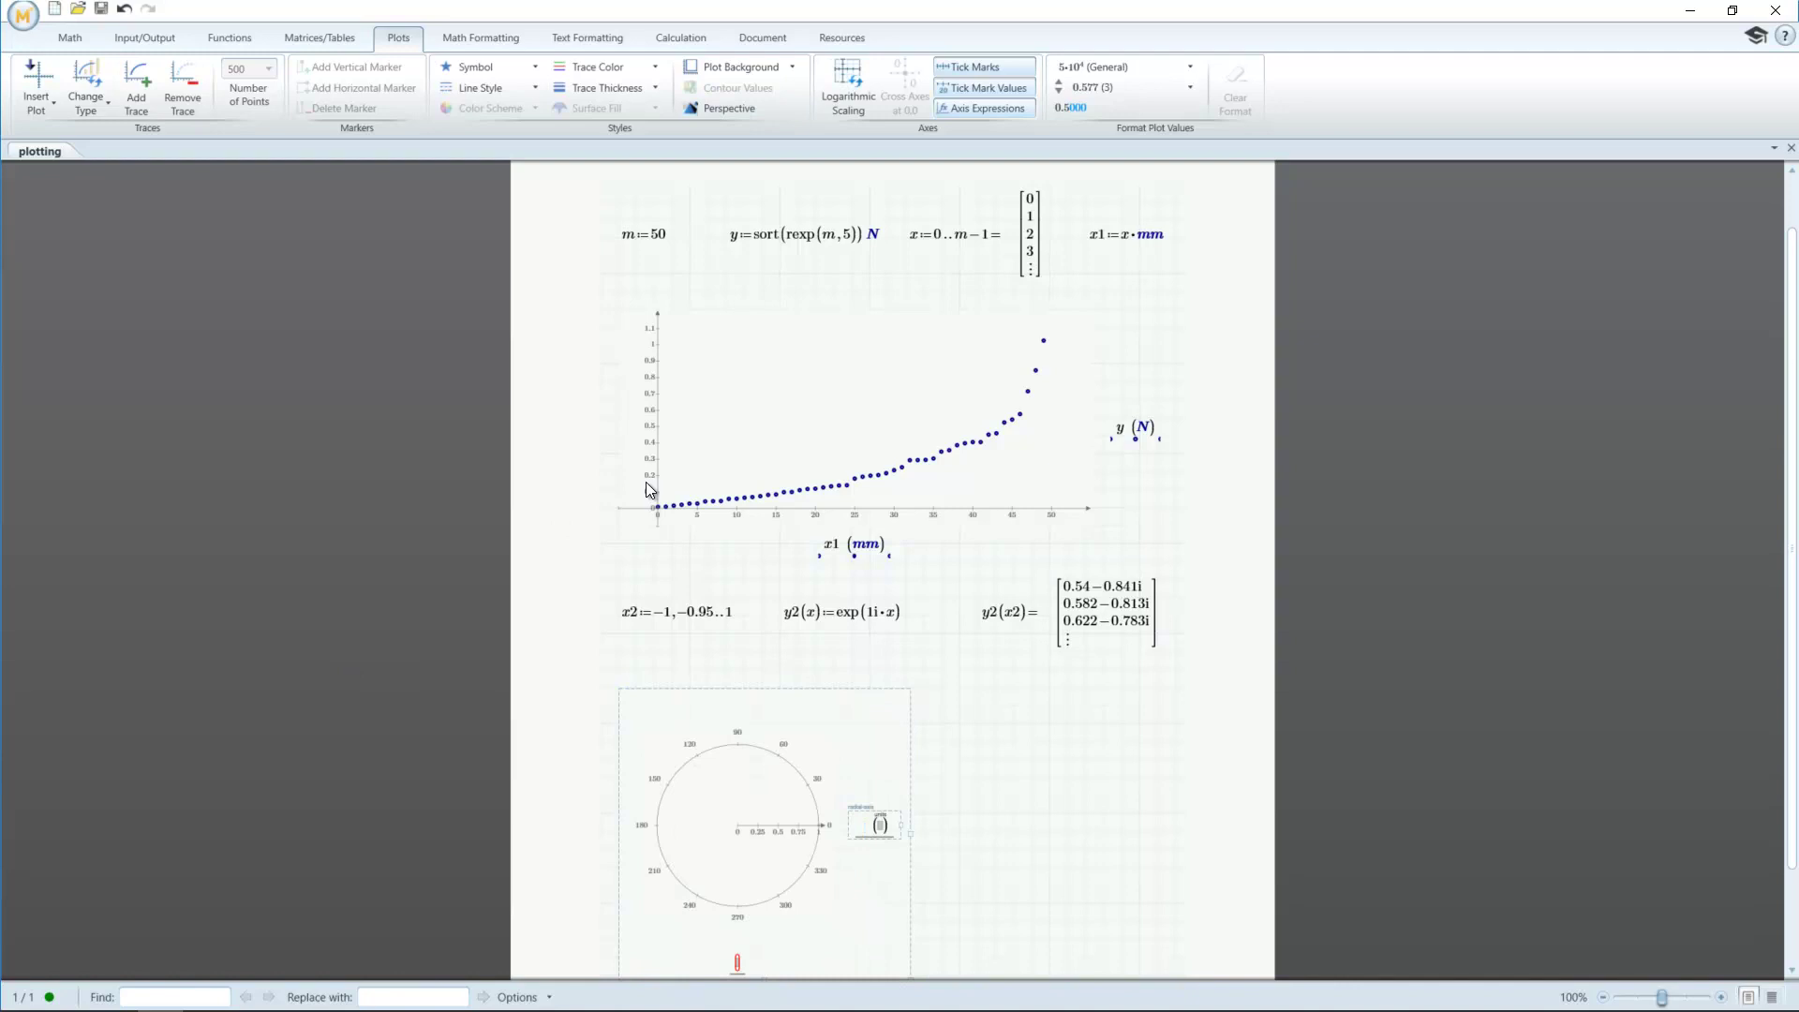
pyautogui.write('Re(y2(x')
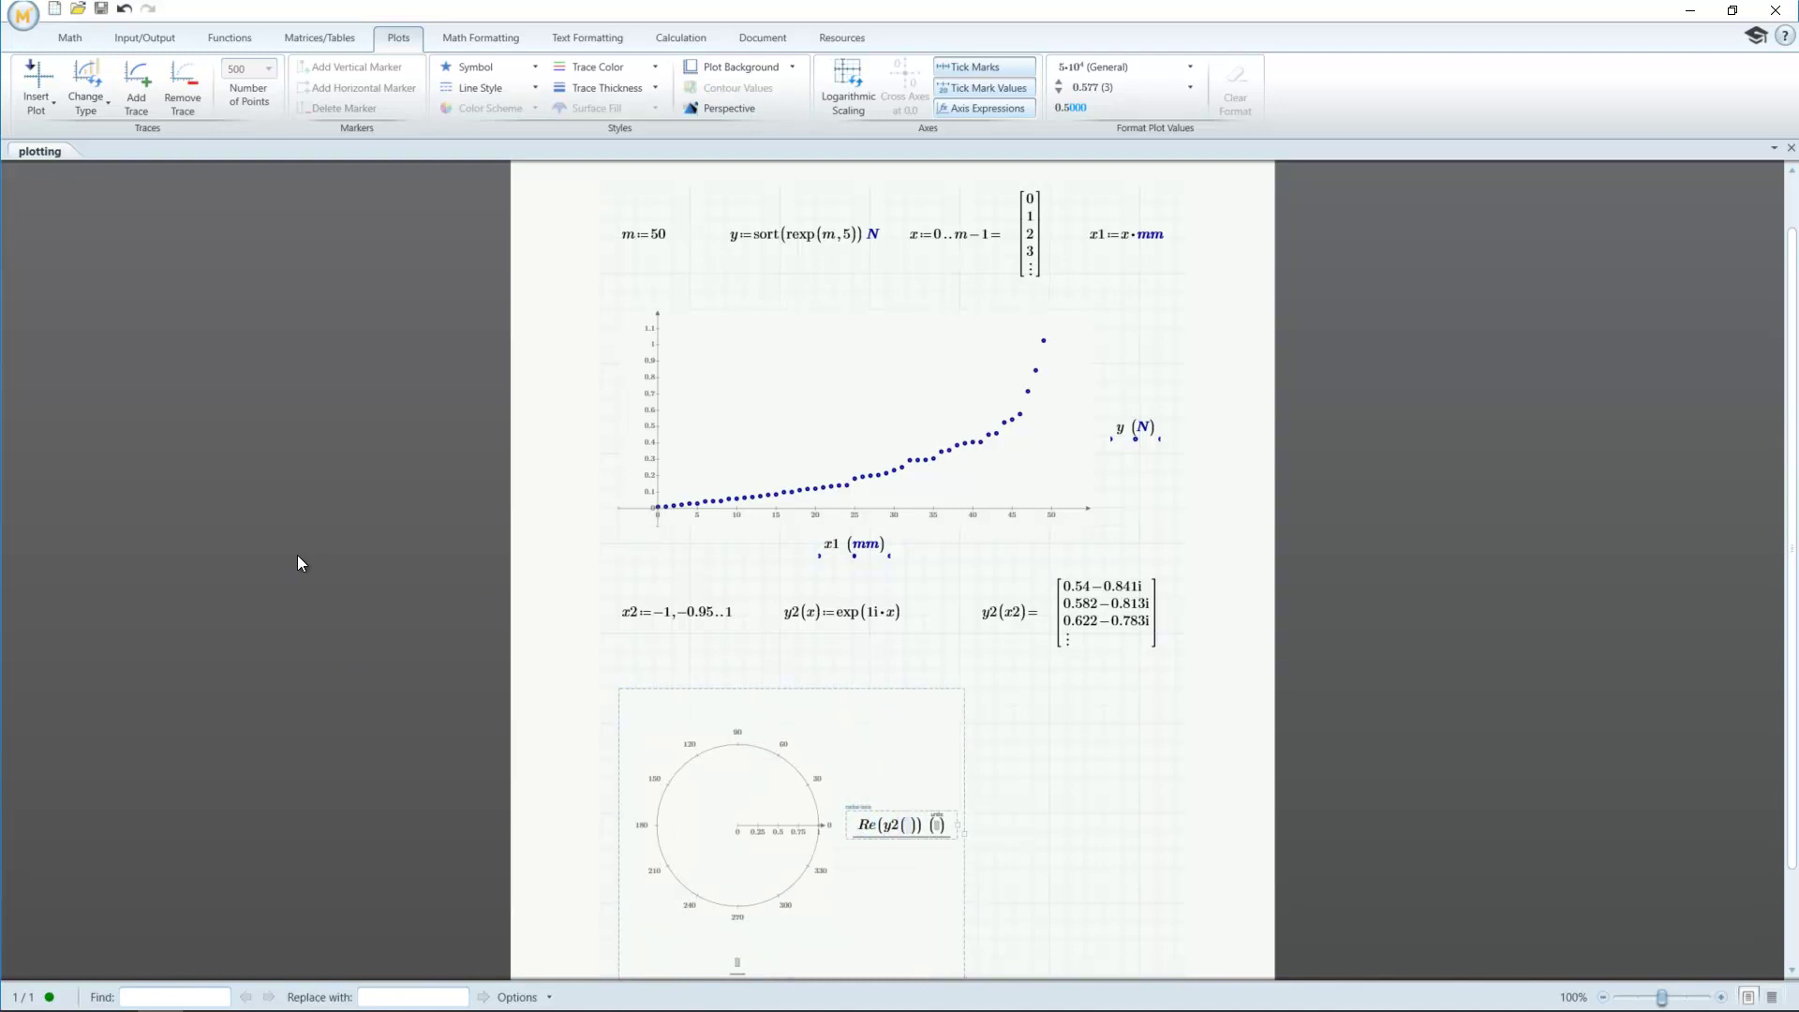
pyautogui.write('2')
pyautogui.press('Tab')
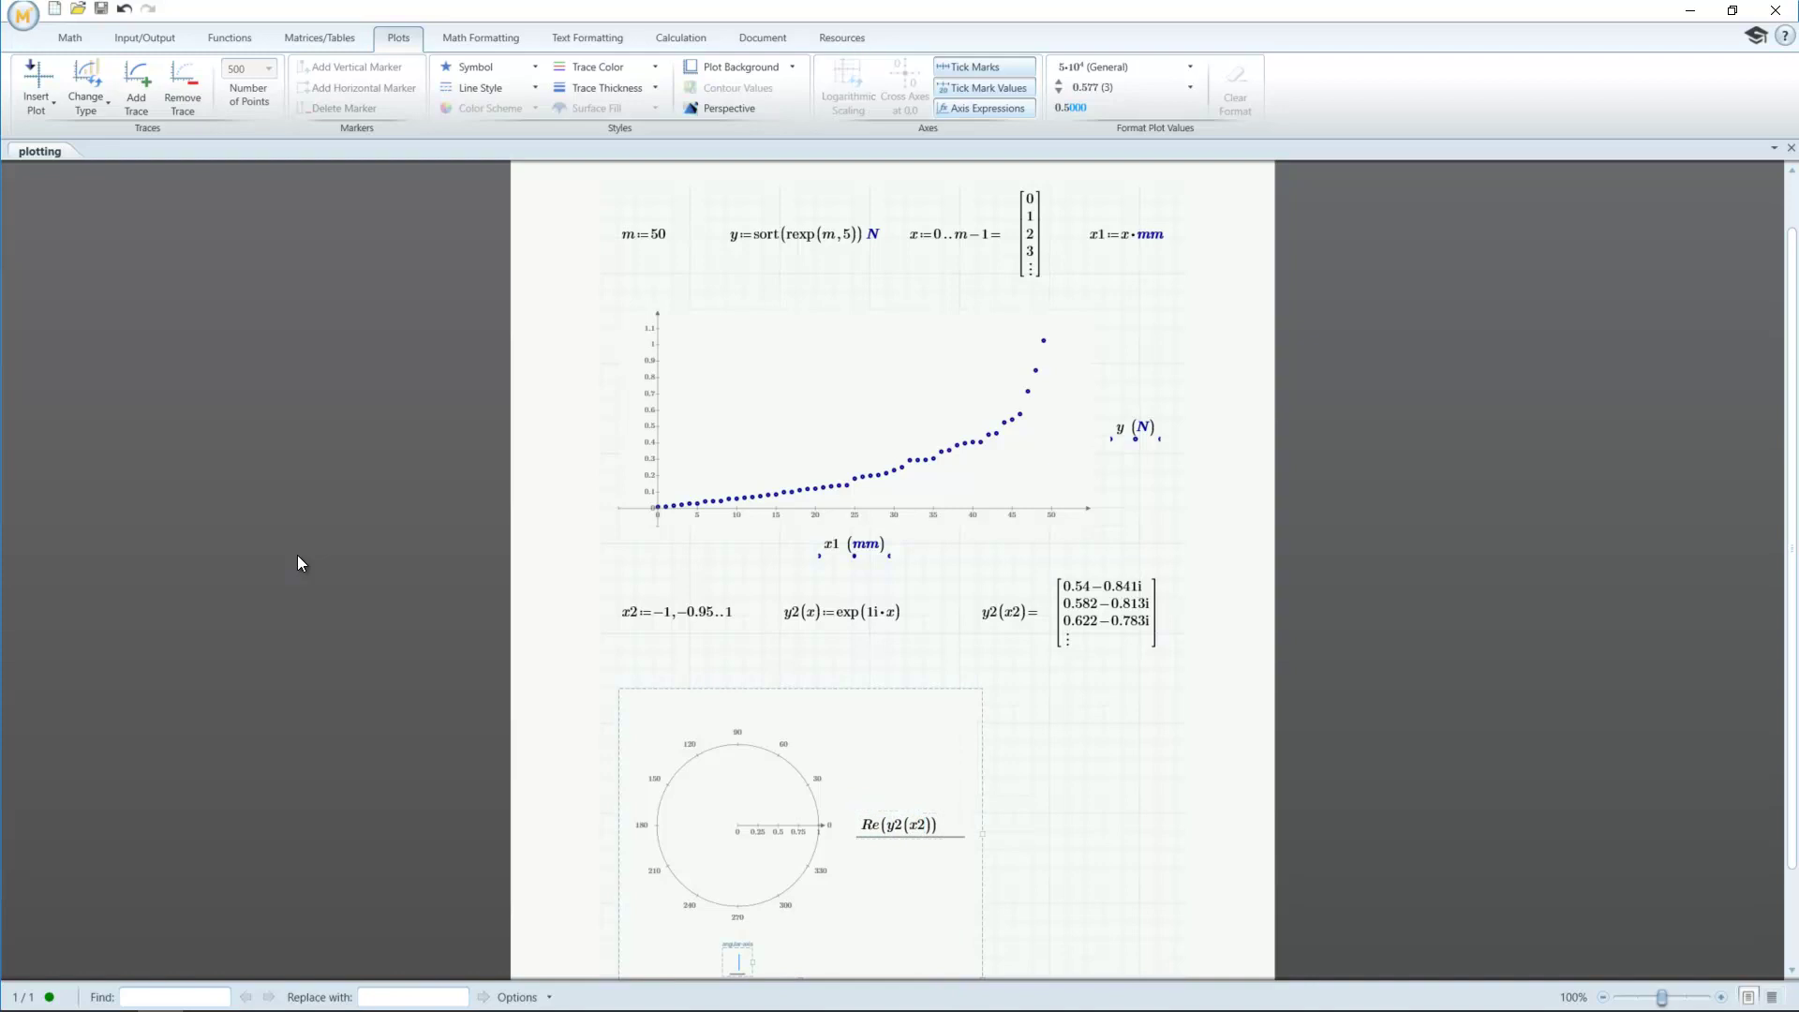
pyautogui.write('Im(y2(x2')
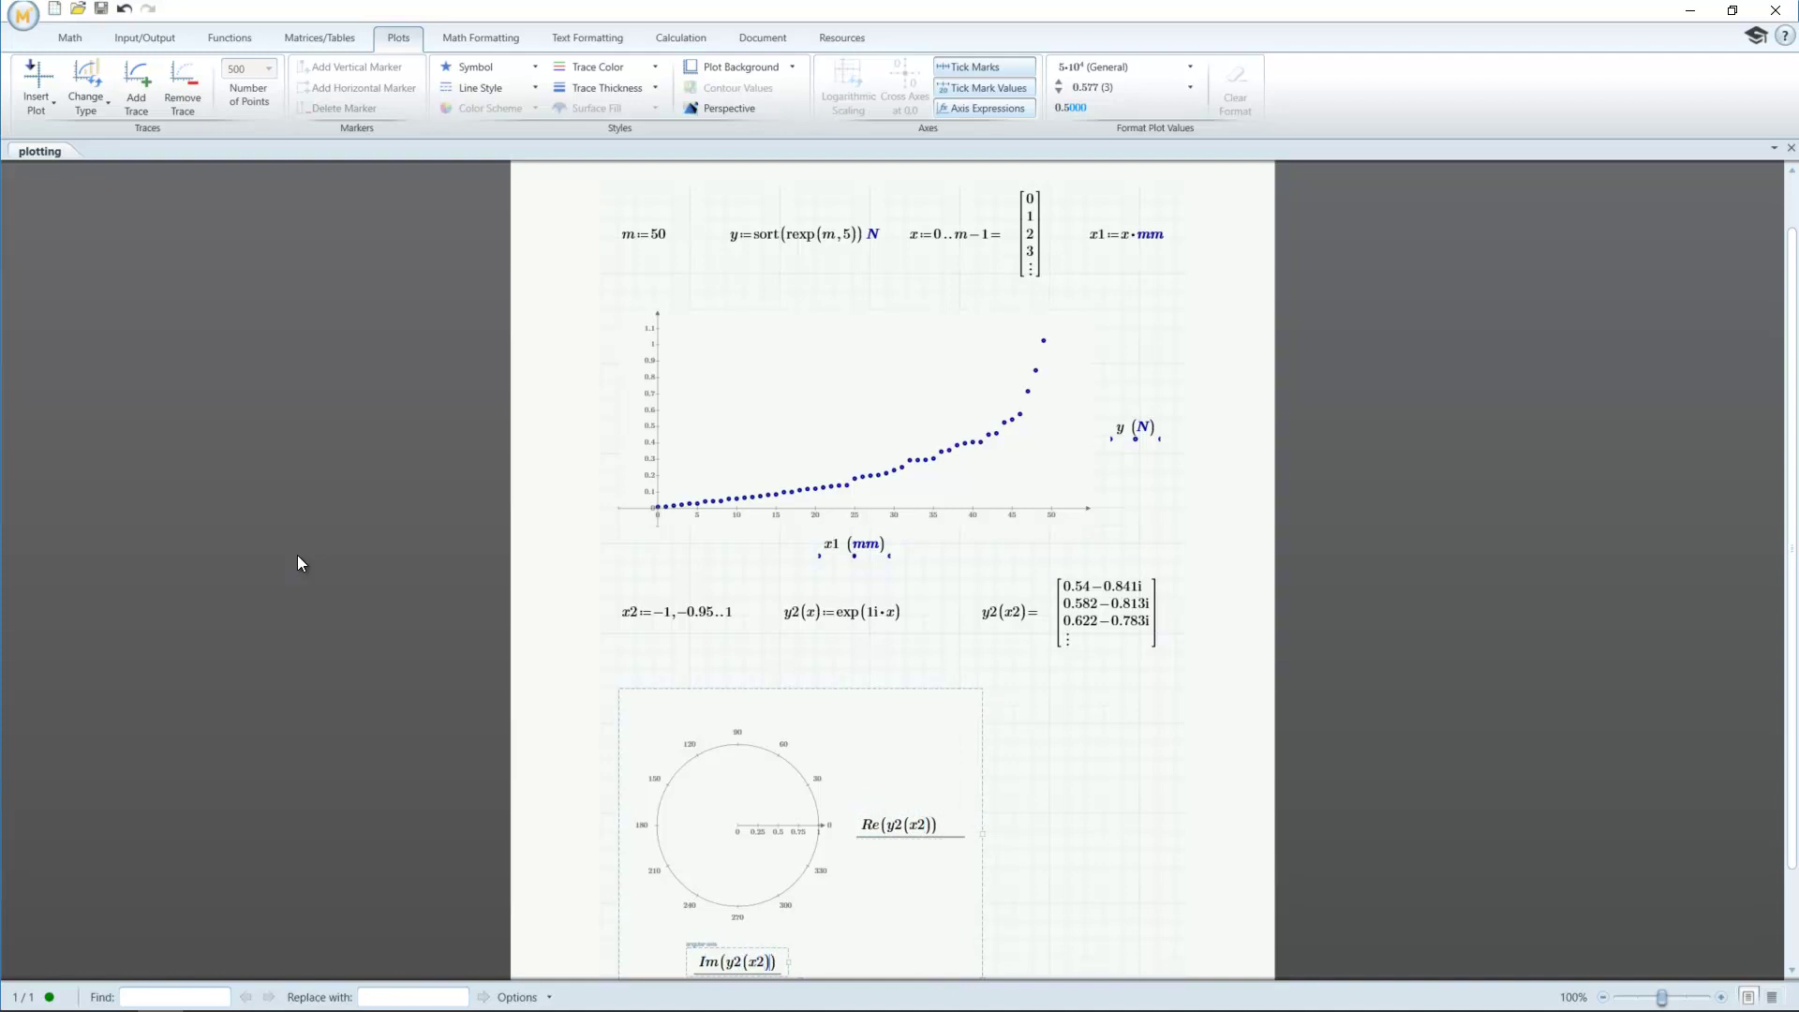
pyautogui.press('Return')
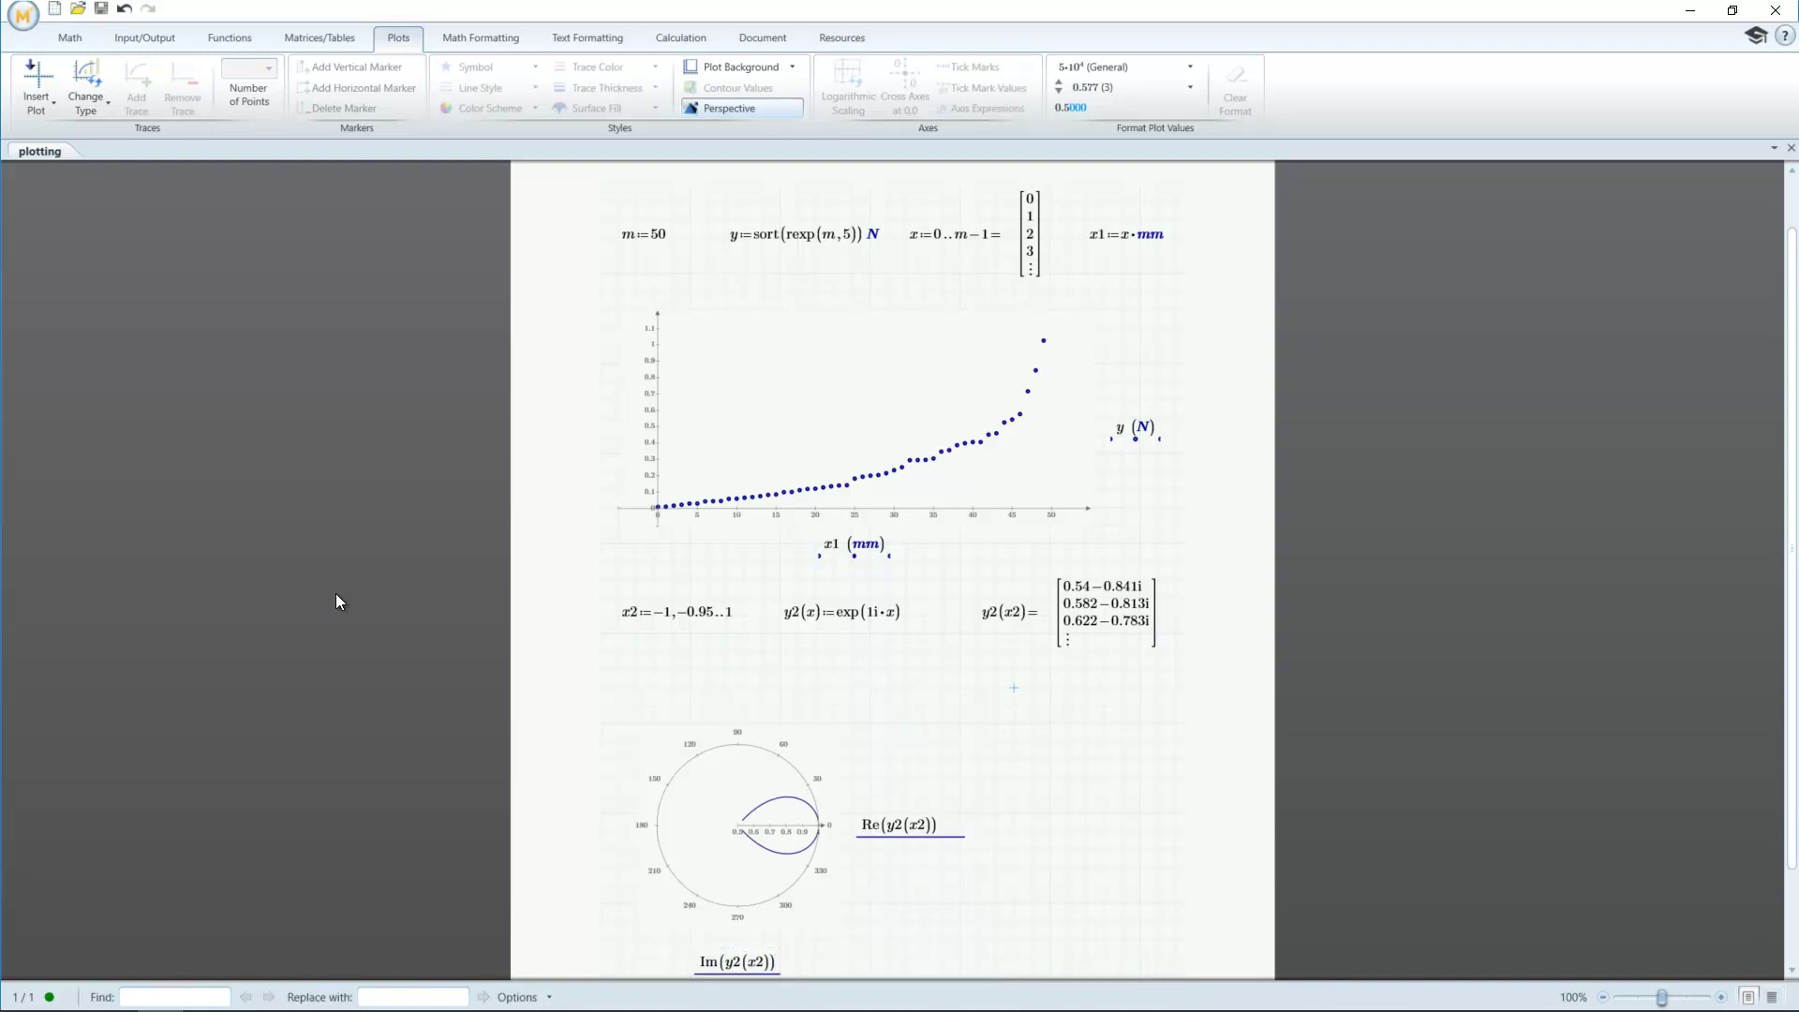
# Widen the polar plot to the right
pyautogui.click(861, 854)
pyautogui.scroll(-3, 967, 724)
pyautogui.moveTo(990, 716); pyautogui.dragTo(1183, 714)
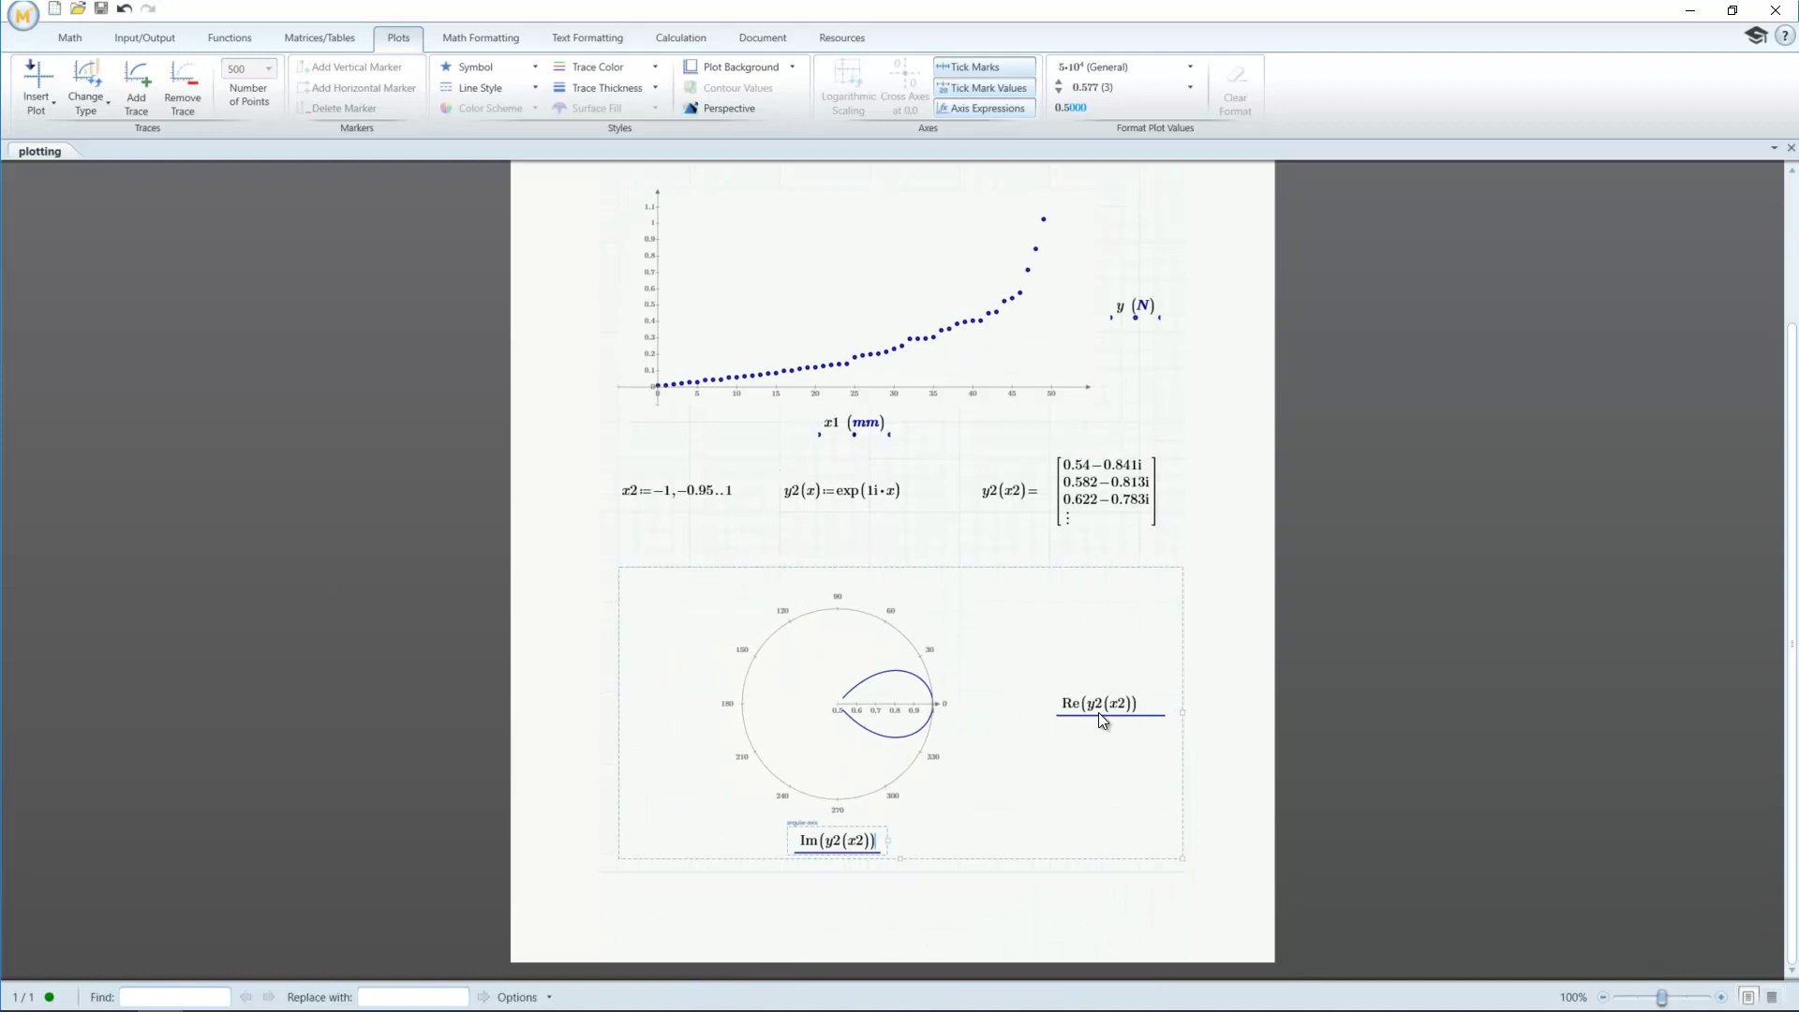
# Style the polar trace light blue with no connecting line and dot symbols
pyautogui.click(624, 70)
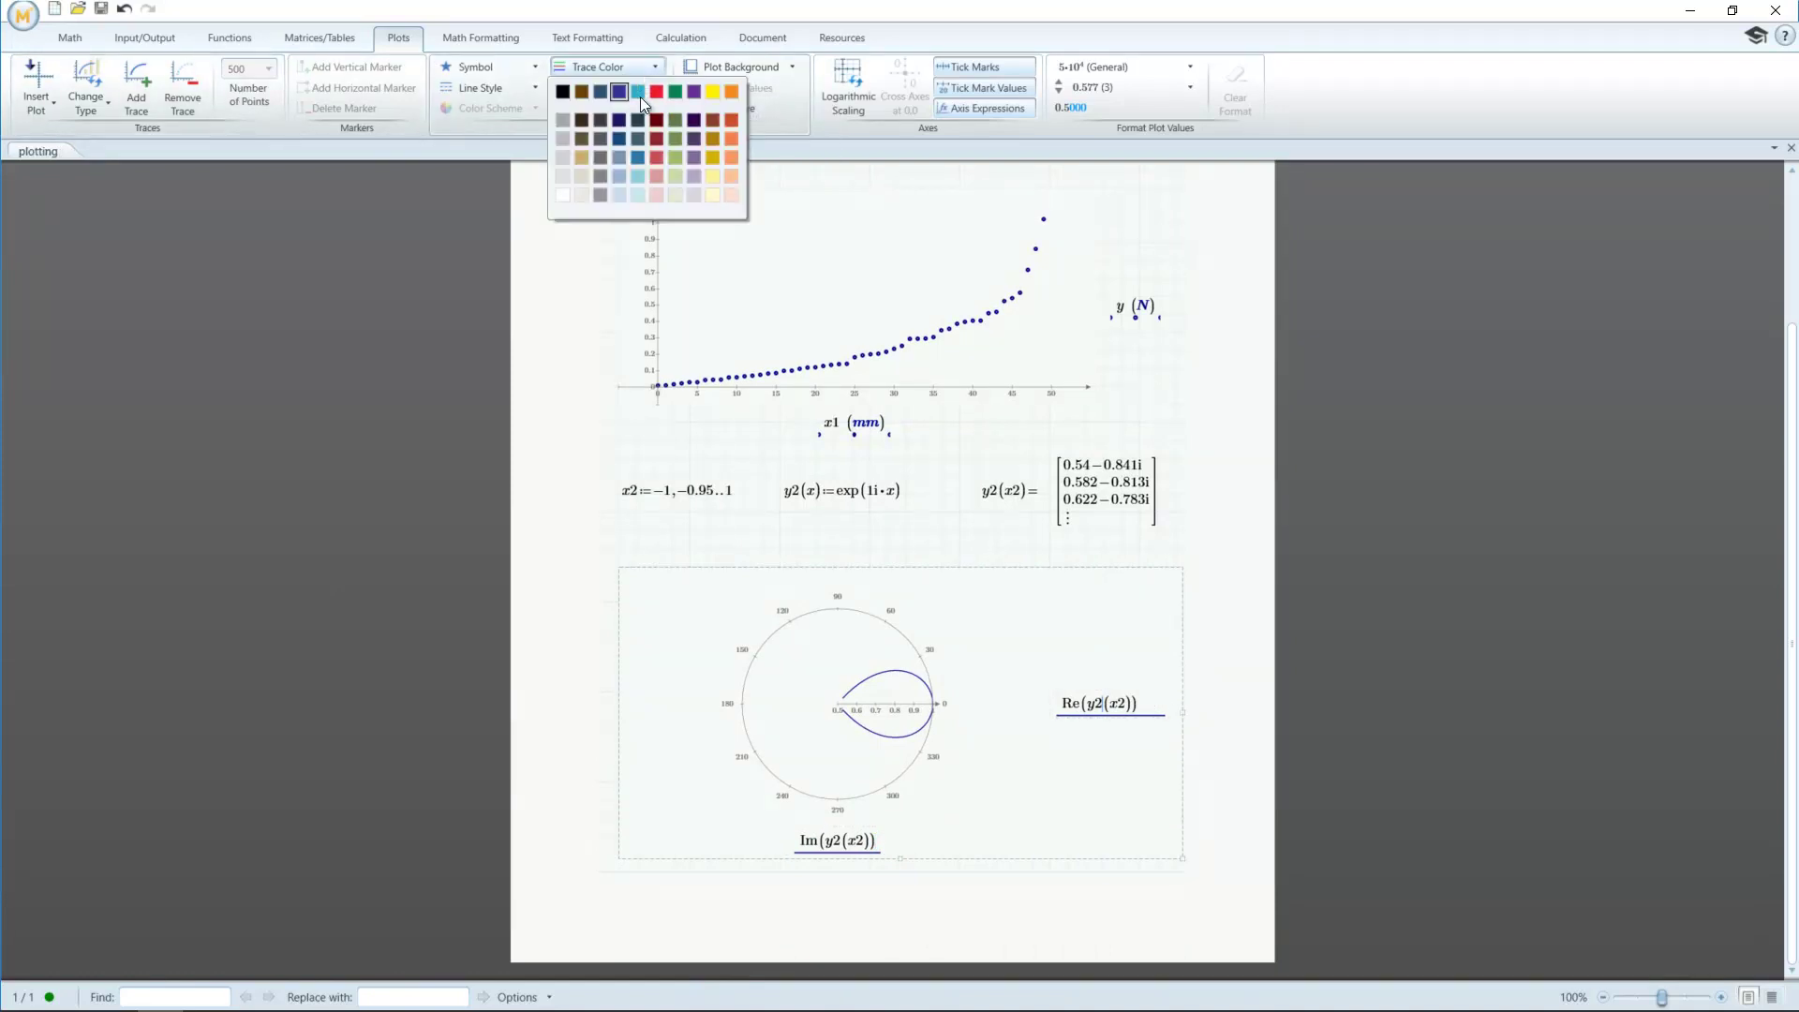
pyautogui.click(638, 96)
pyautogui.click(506, 89)
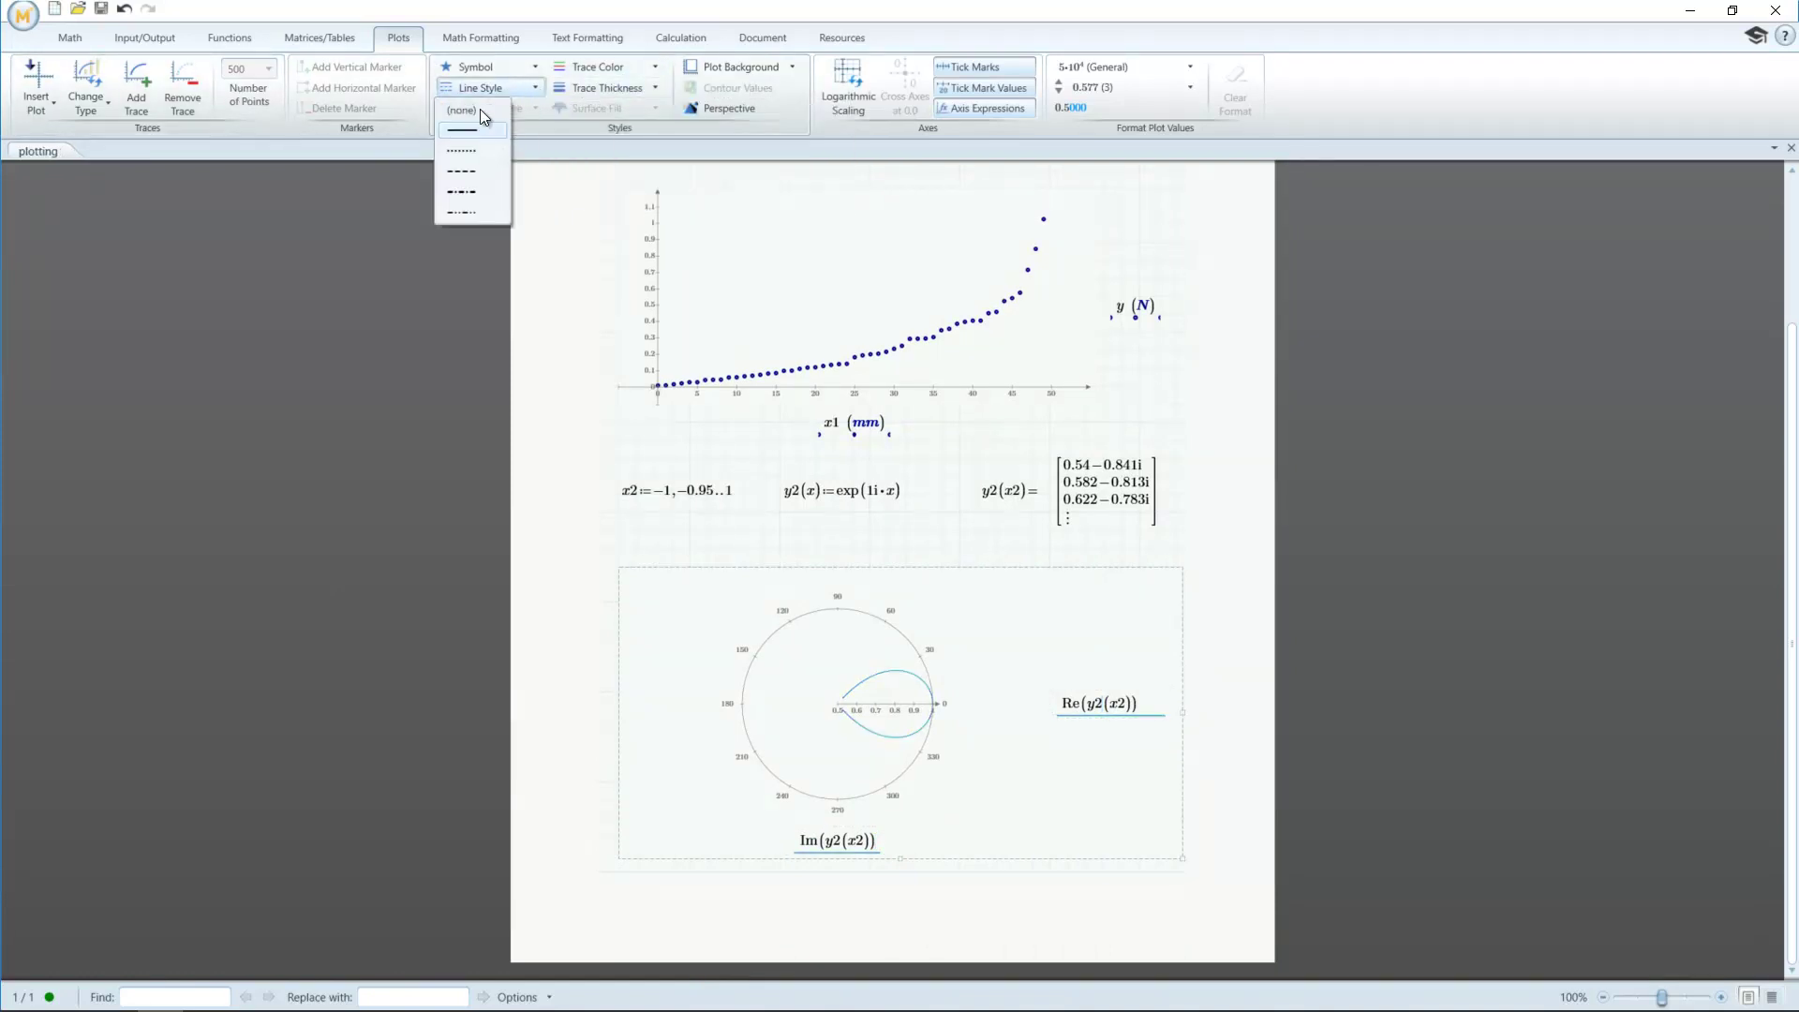
pyautogui.click(479, 110)
pyautogui.click(479, 68)
pyautogui.click(470, 126)
pyautogui.click(638, 531)
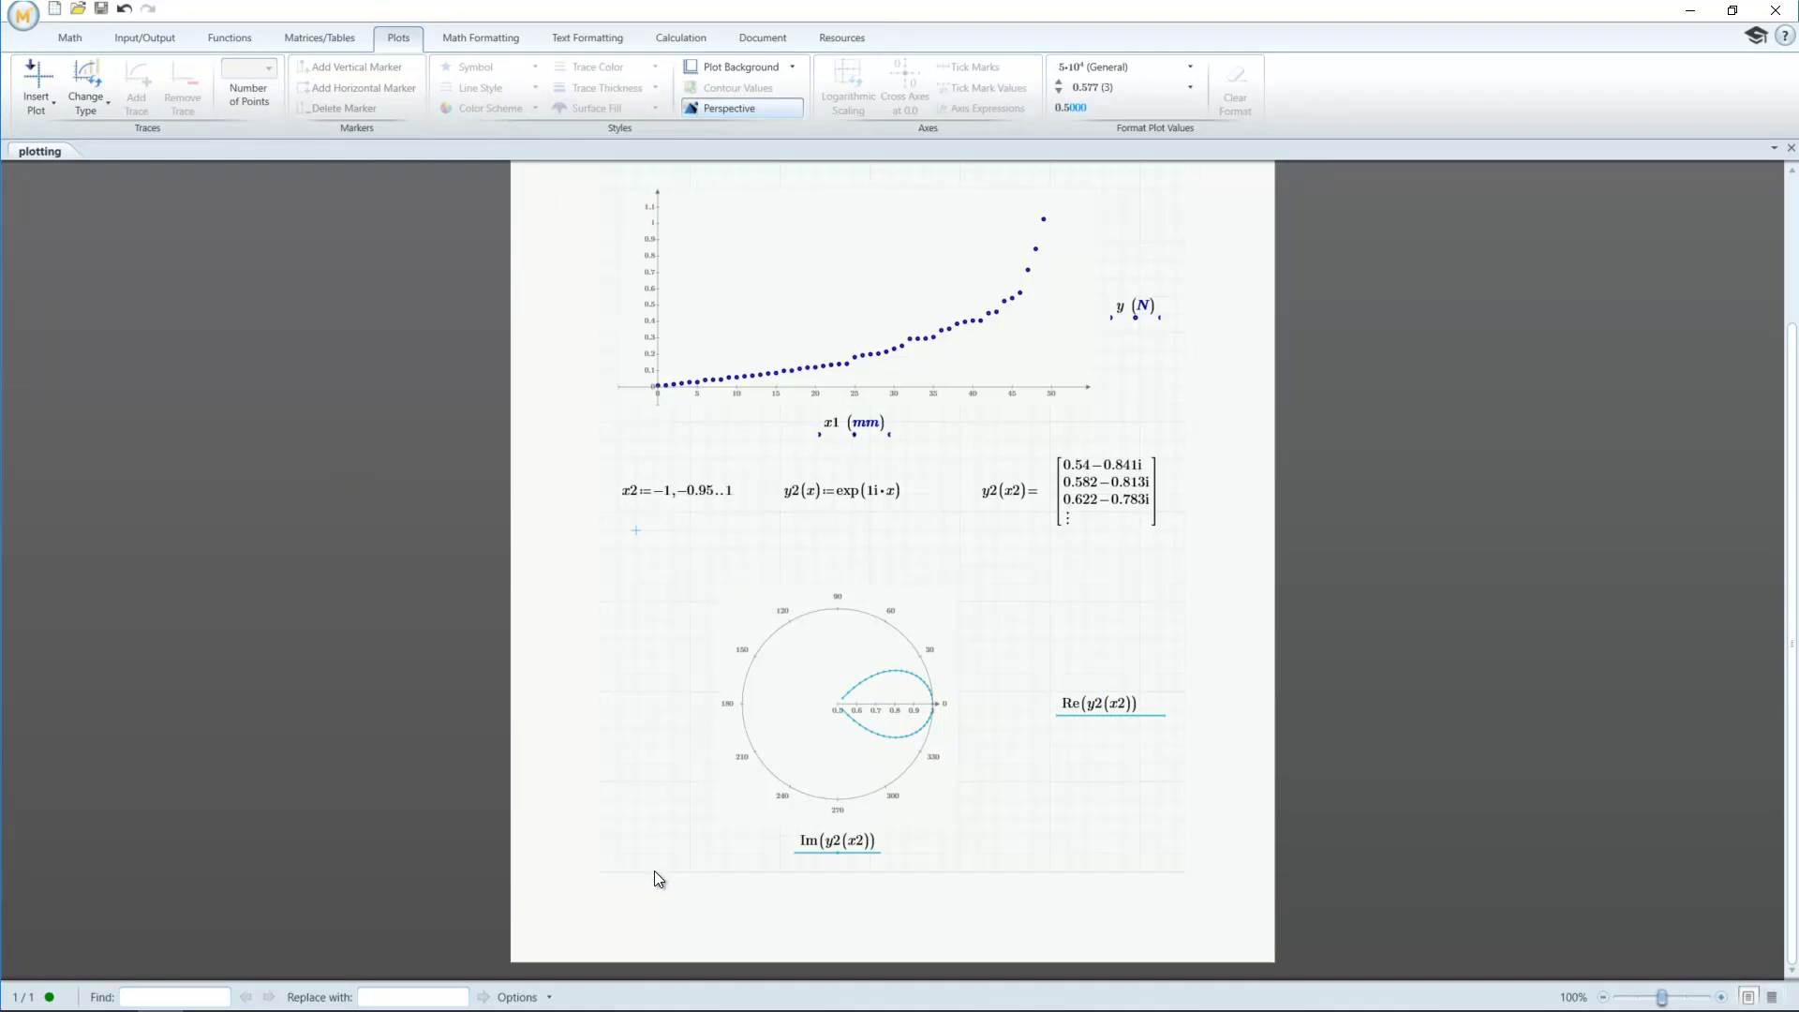
# Start page 2 and insert an XY plot with traces 100·sinc(x3) and 75·sinc(3/2·x3)
pyautogui.hotkey('ctrl', 'Return')
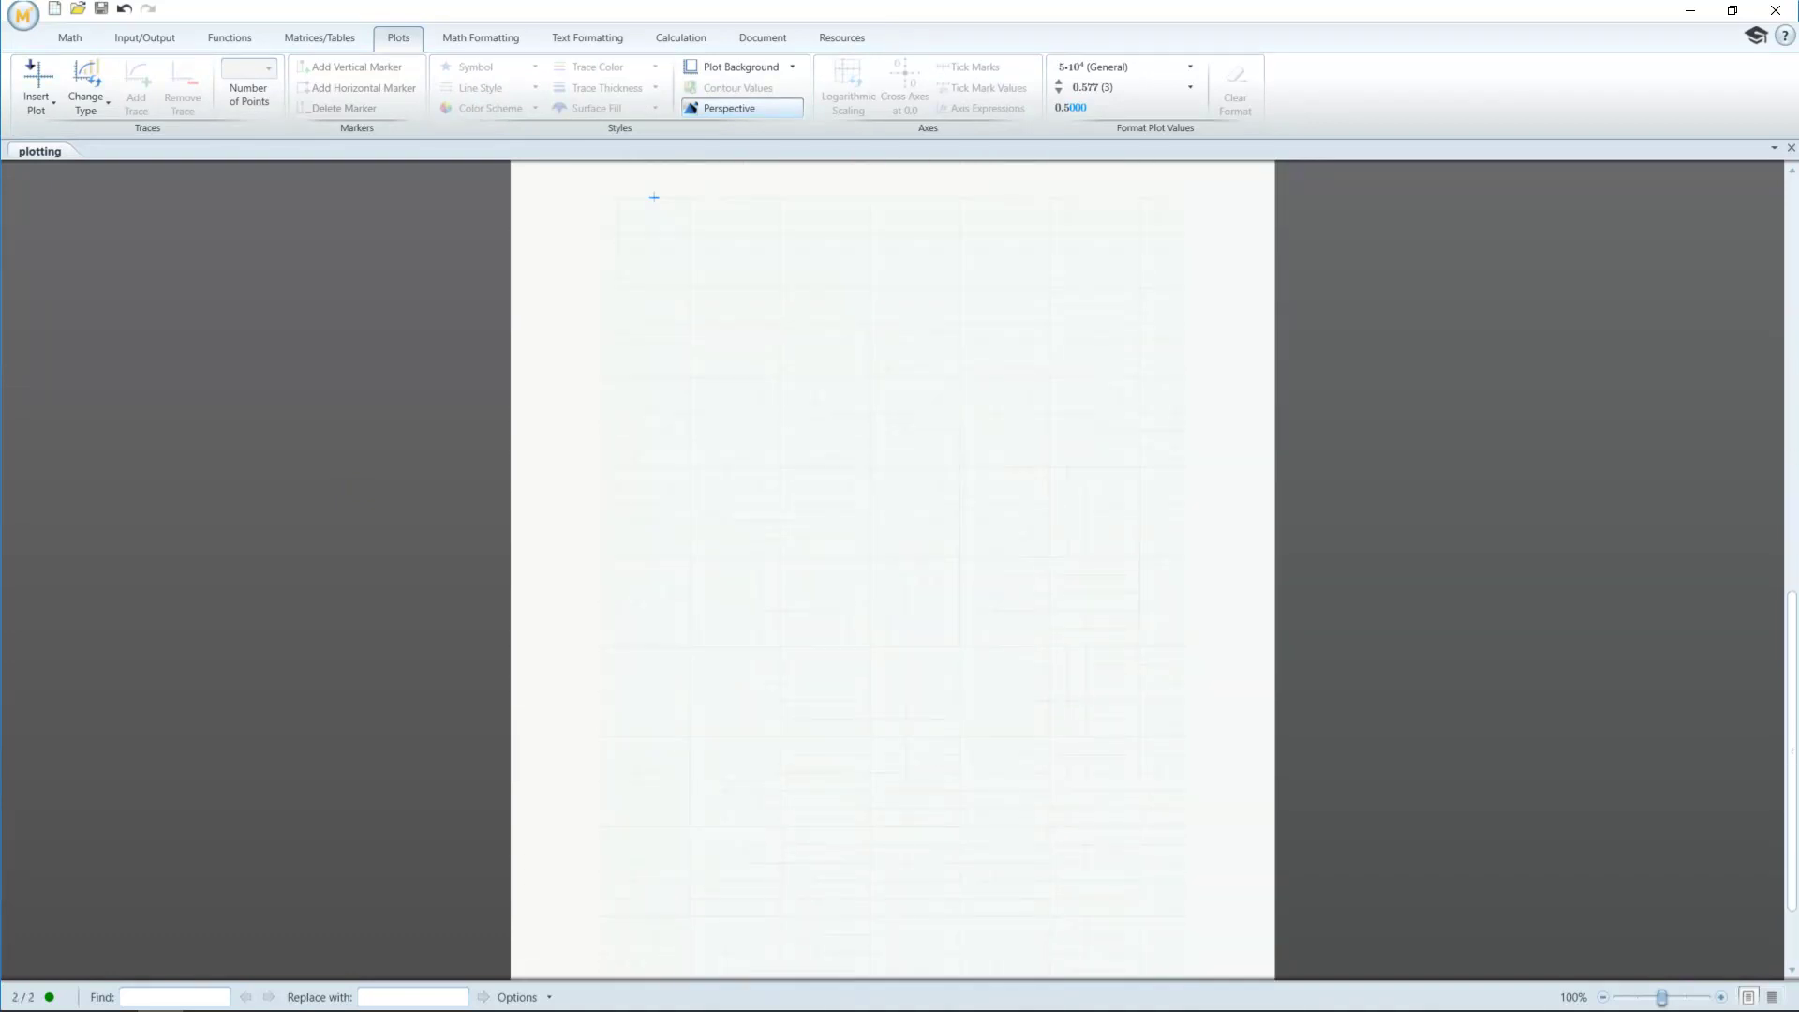
pyautogui.click(50, 92)
pyautogui.click(59, 136)
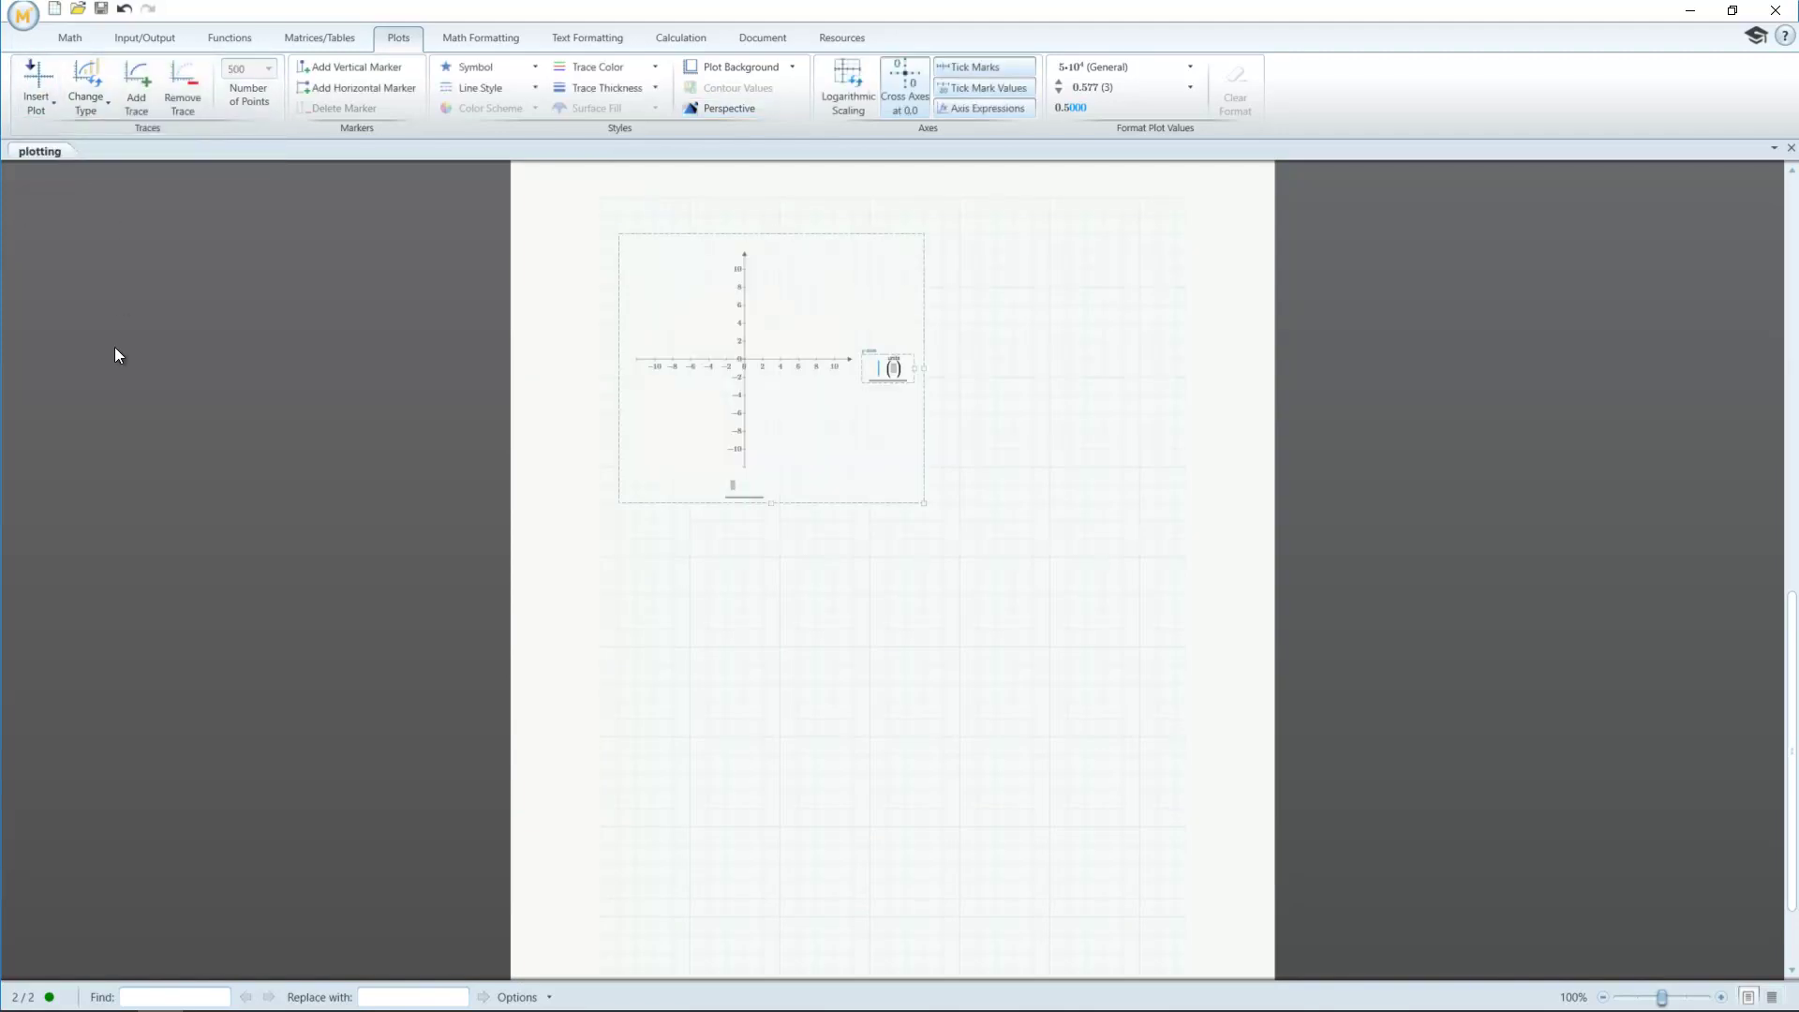
pyautogui.write('100*sinc(')
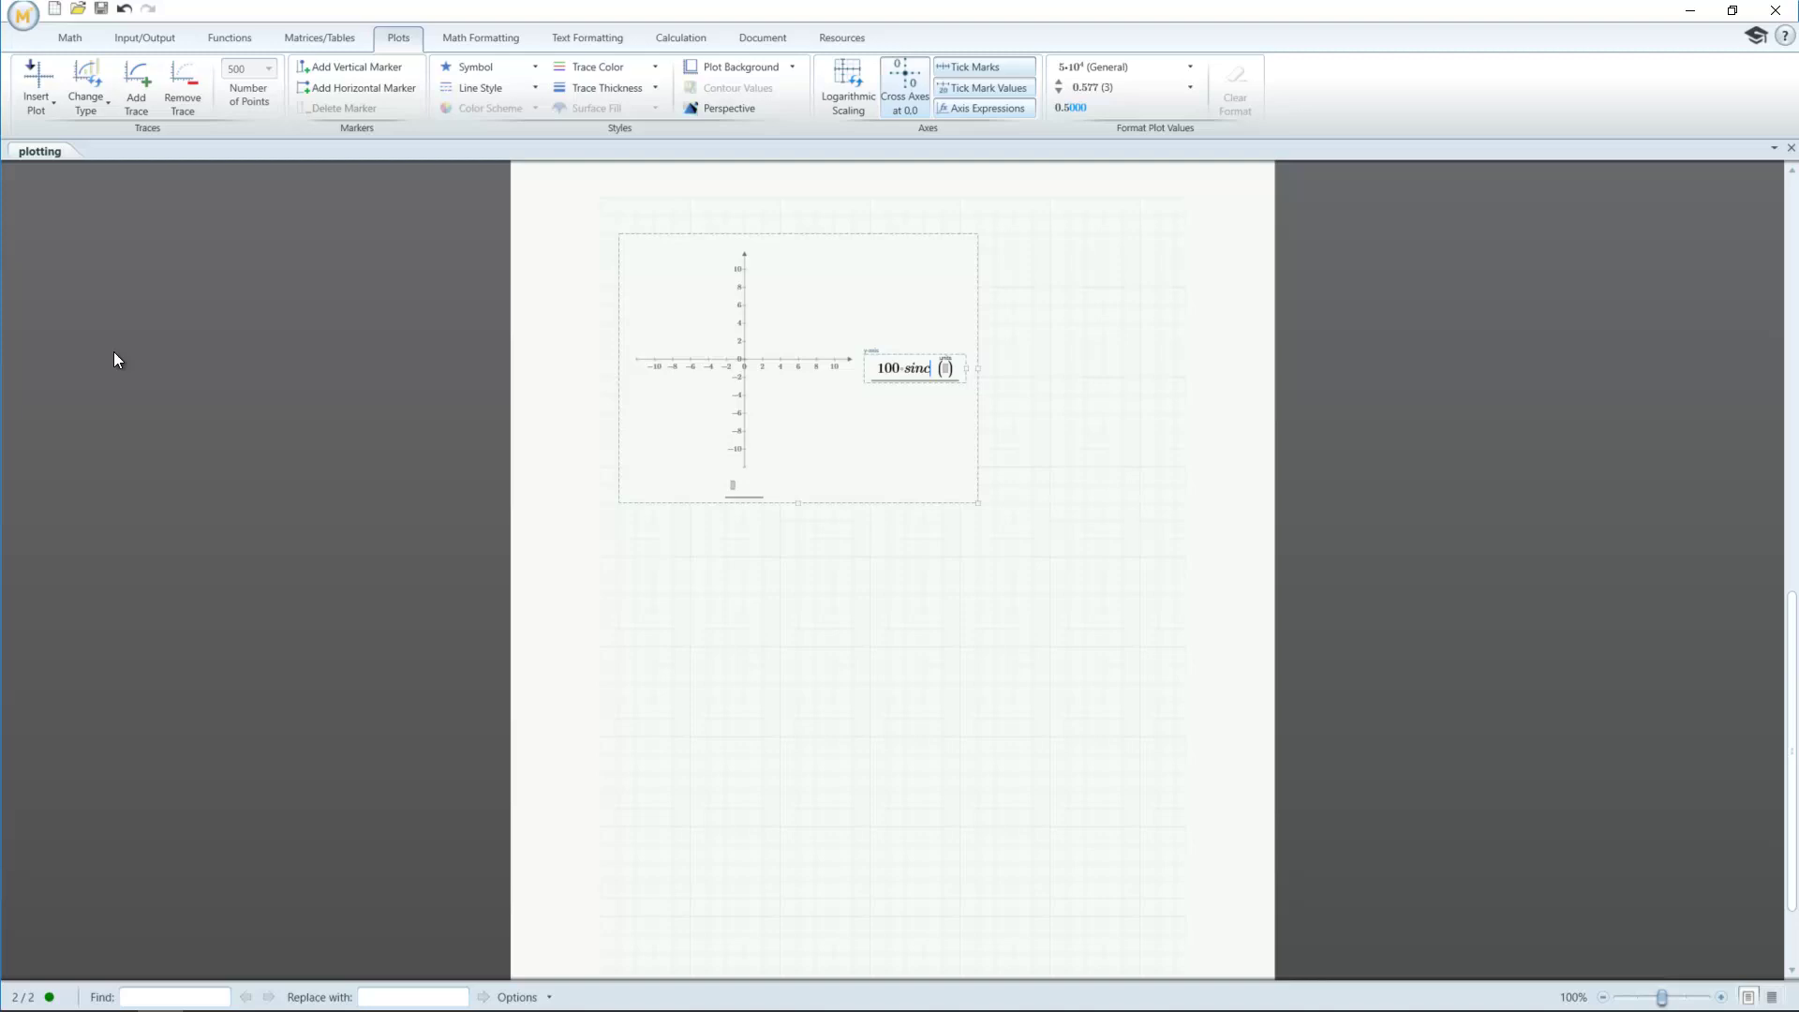
pyautogui.write('x3,')
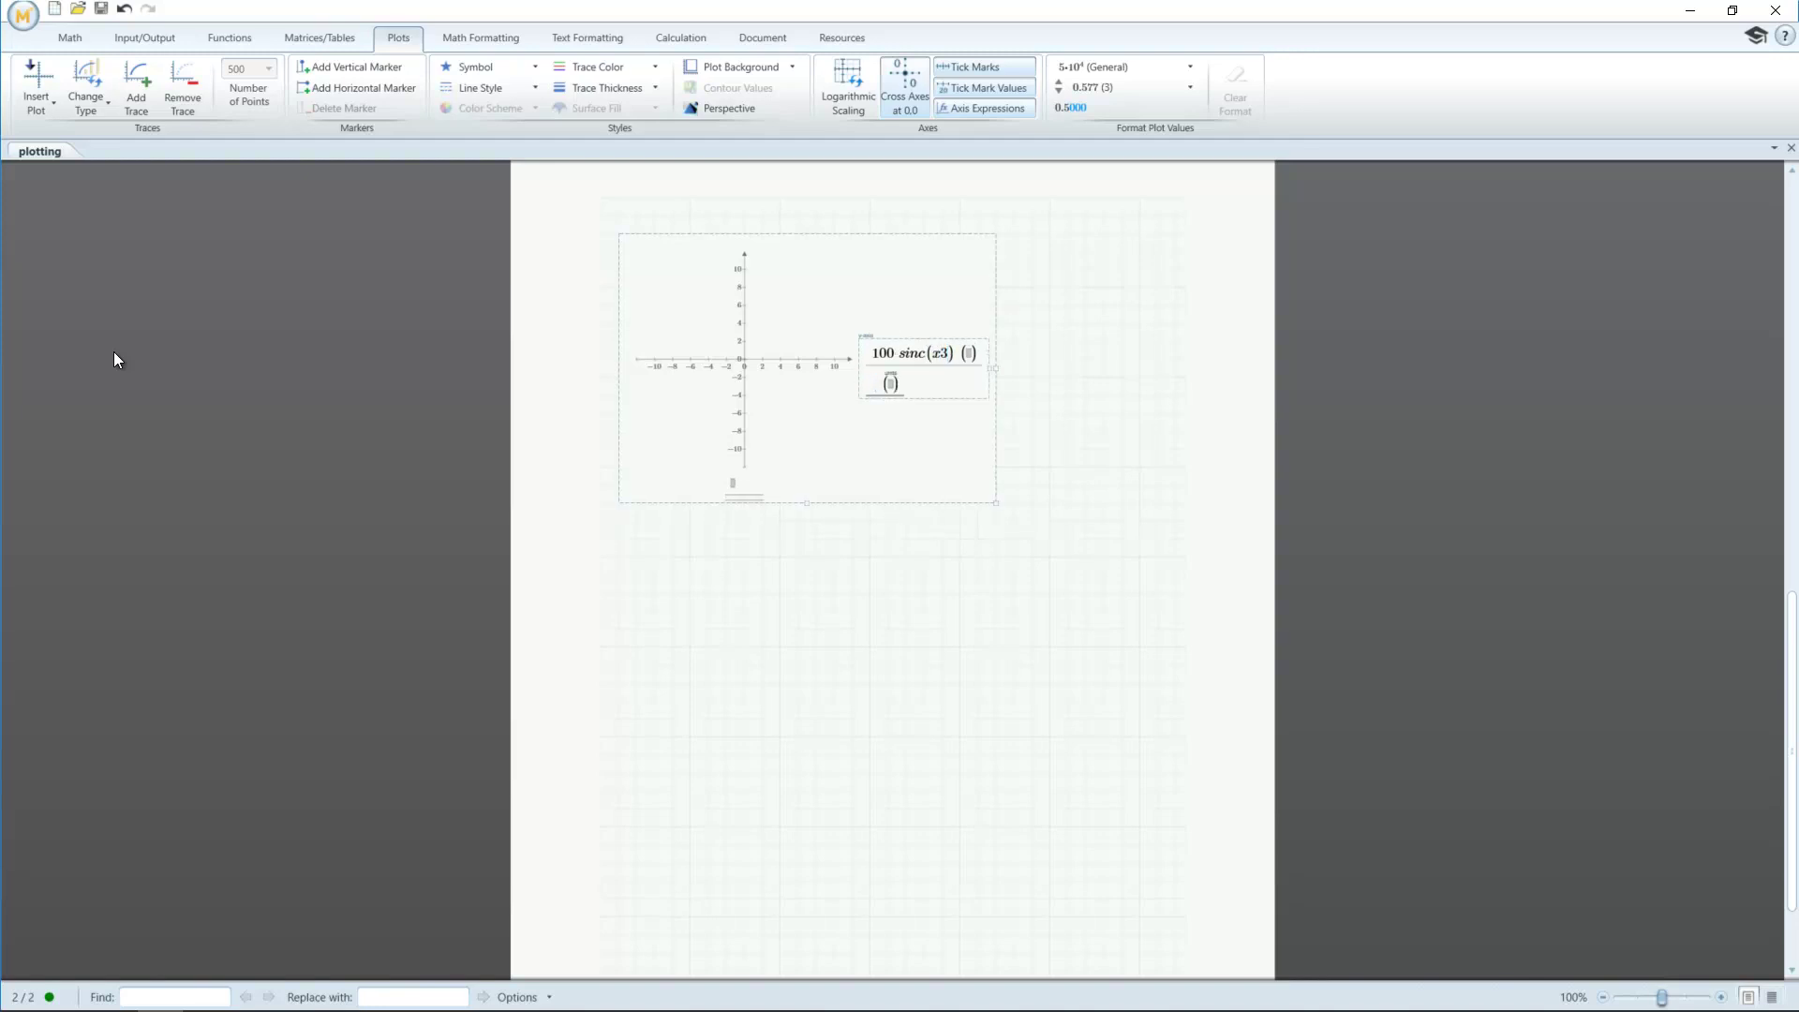
pyautogui.write('75*sinc(3/2')
pyautogui.press('space')
pyautogui.write('*x3')
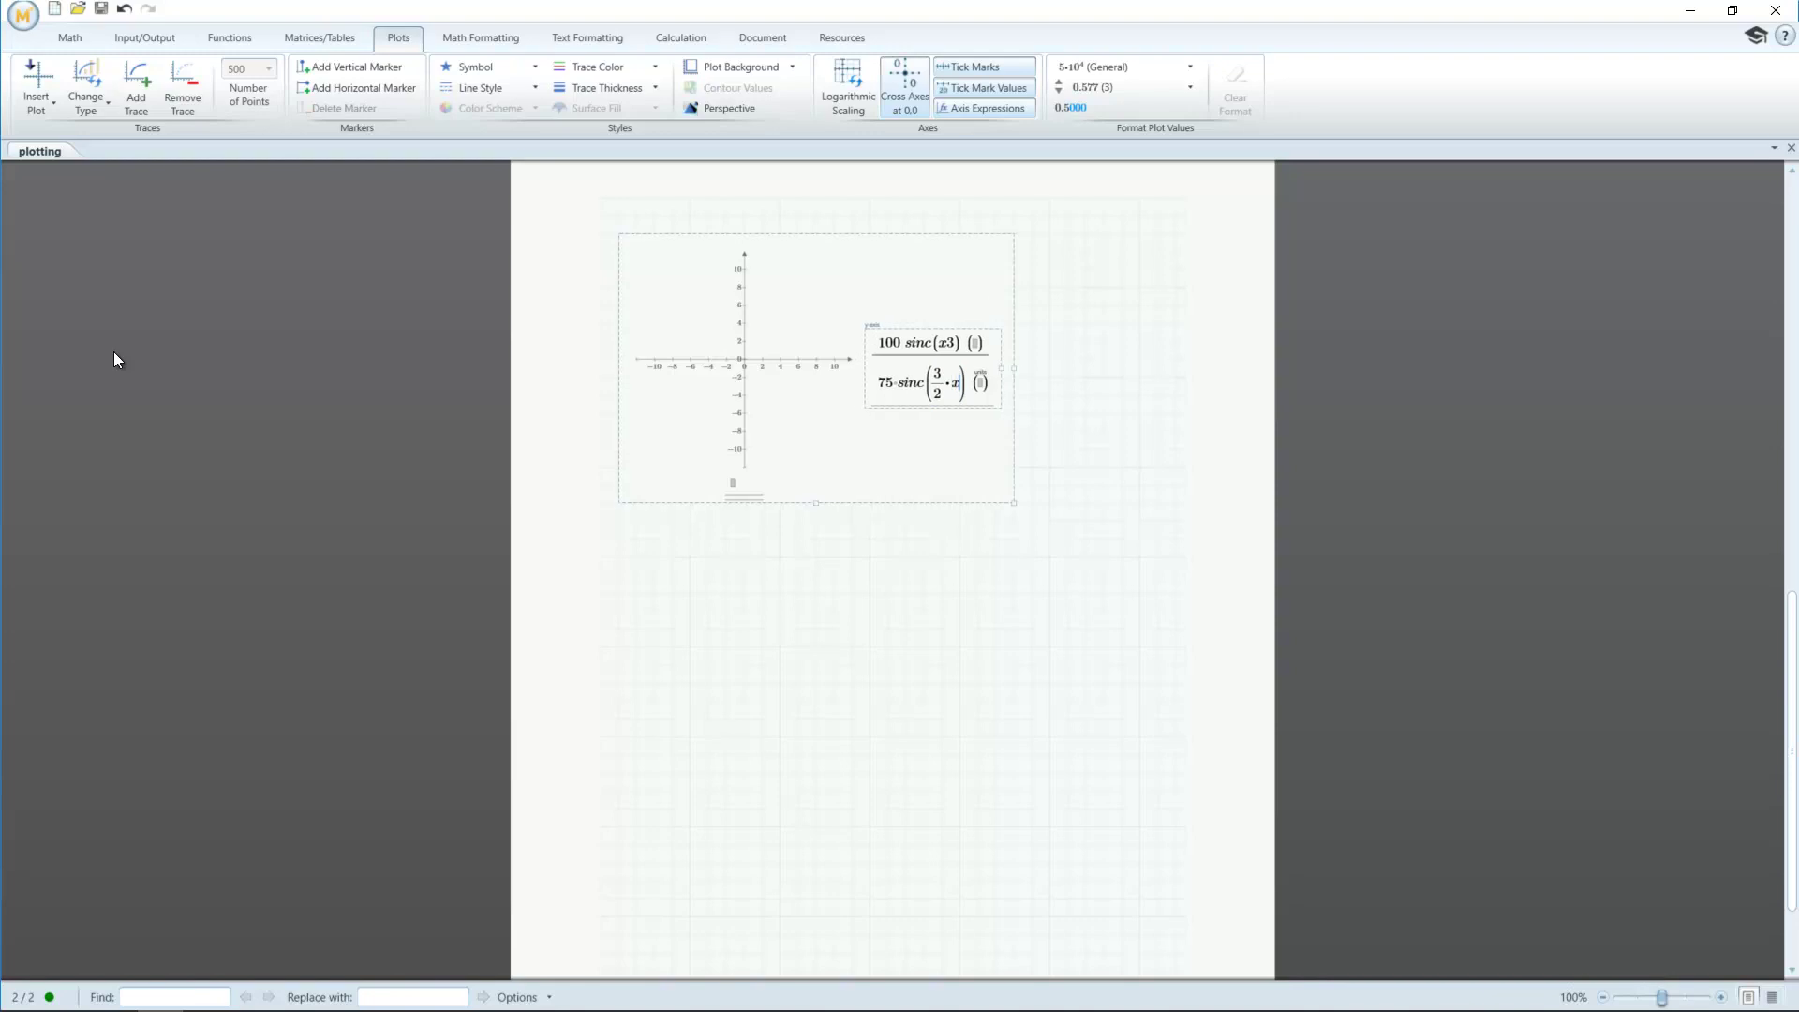
# Add traces 50·sinc(2·x3) and 25·sinc(5/2·x3) and set the x-axis to x3
pyautogui.press('Return')
pyautogui.write('50*sinc(2')
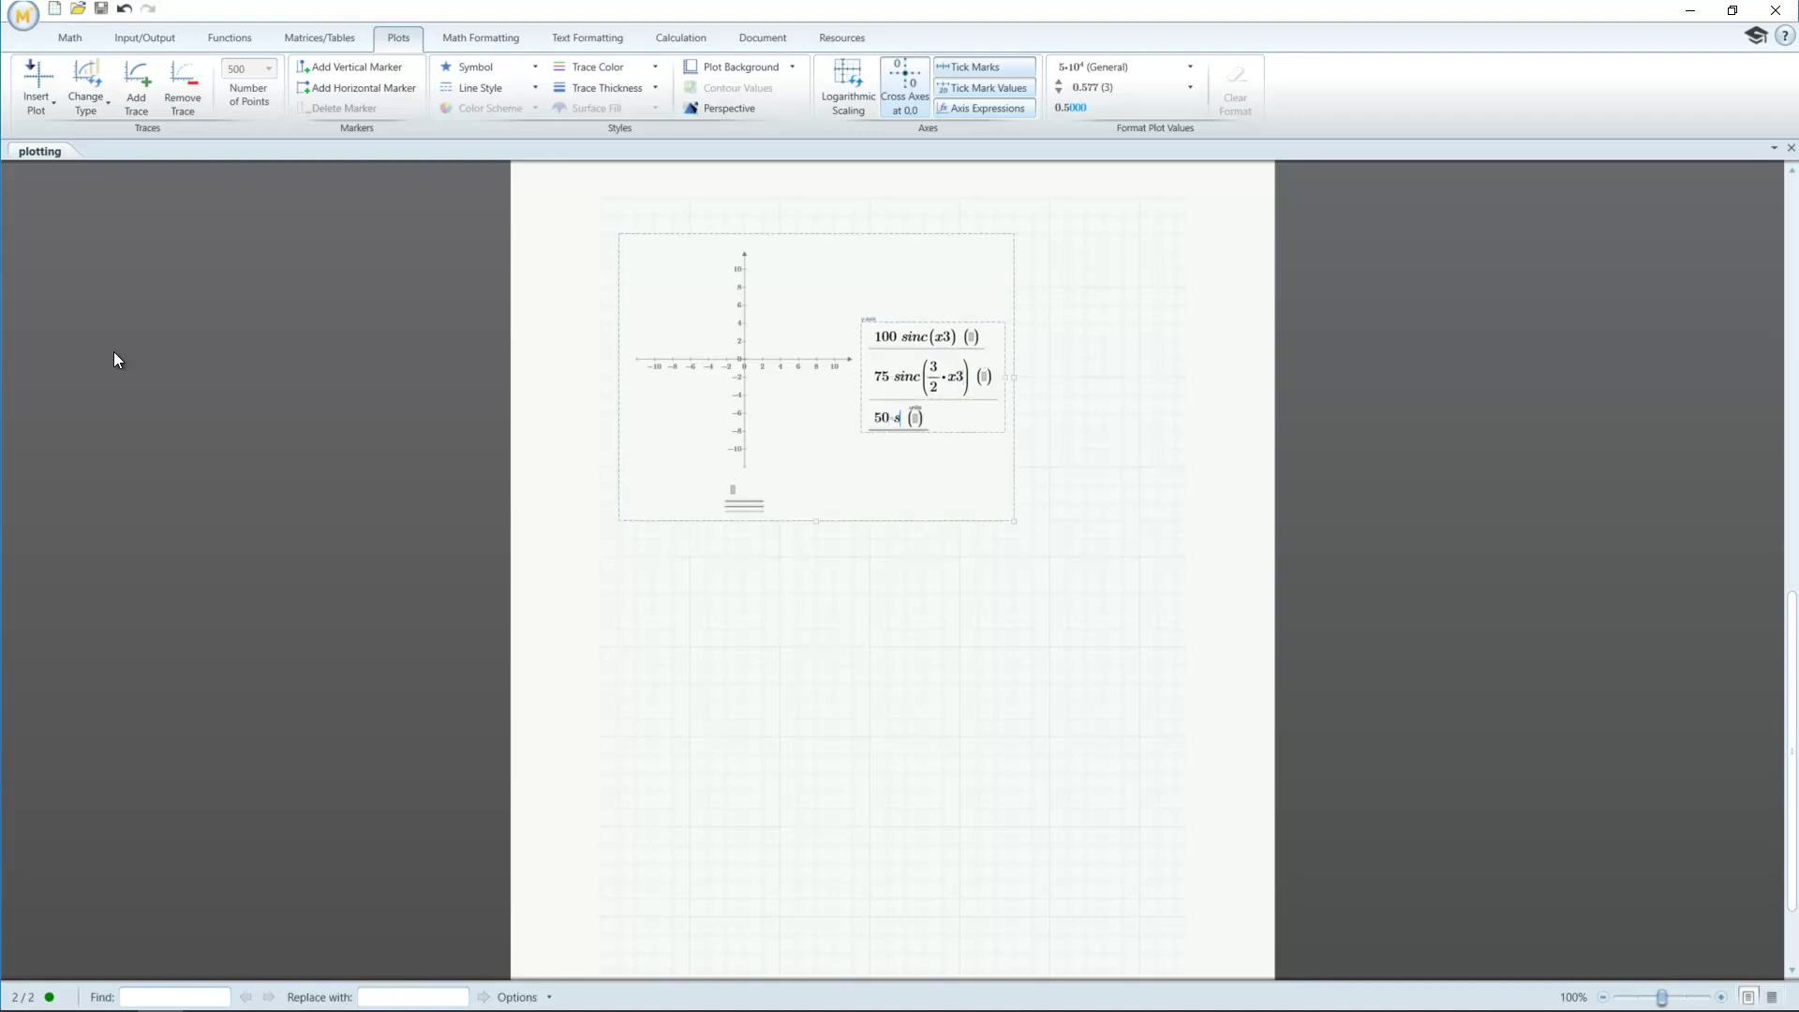
pyautogui.write('*x3')
pyautogui.press('Return')
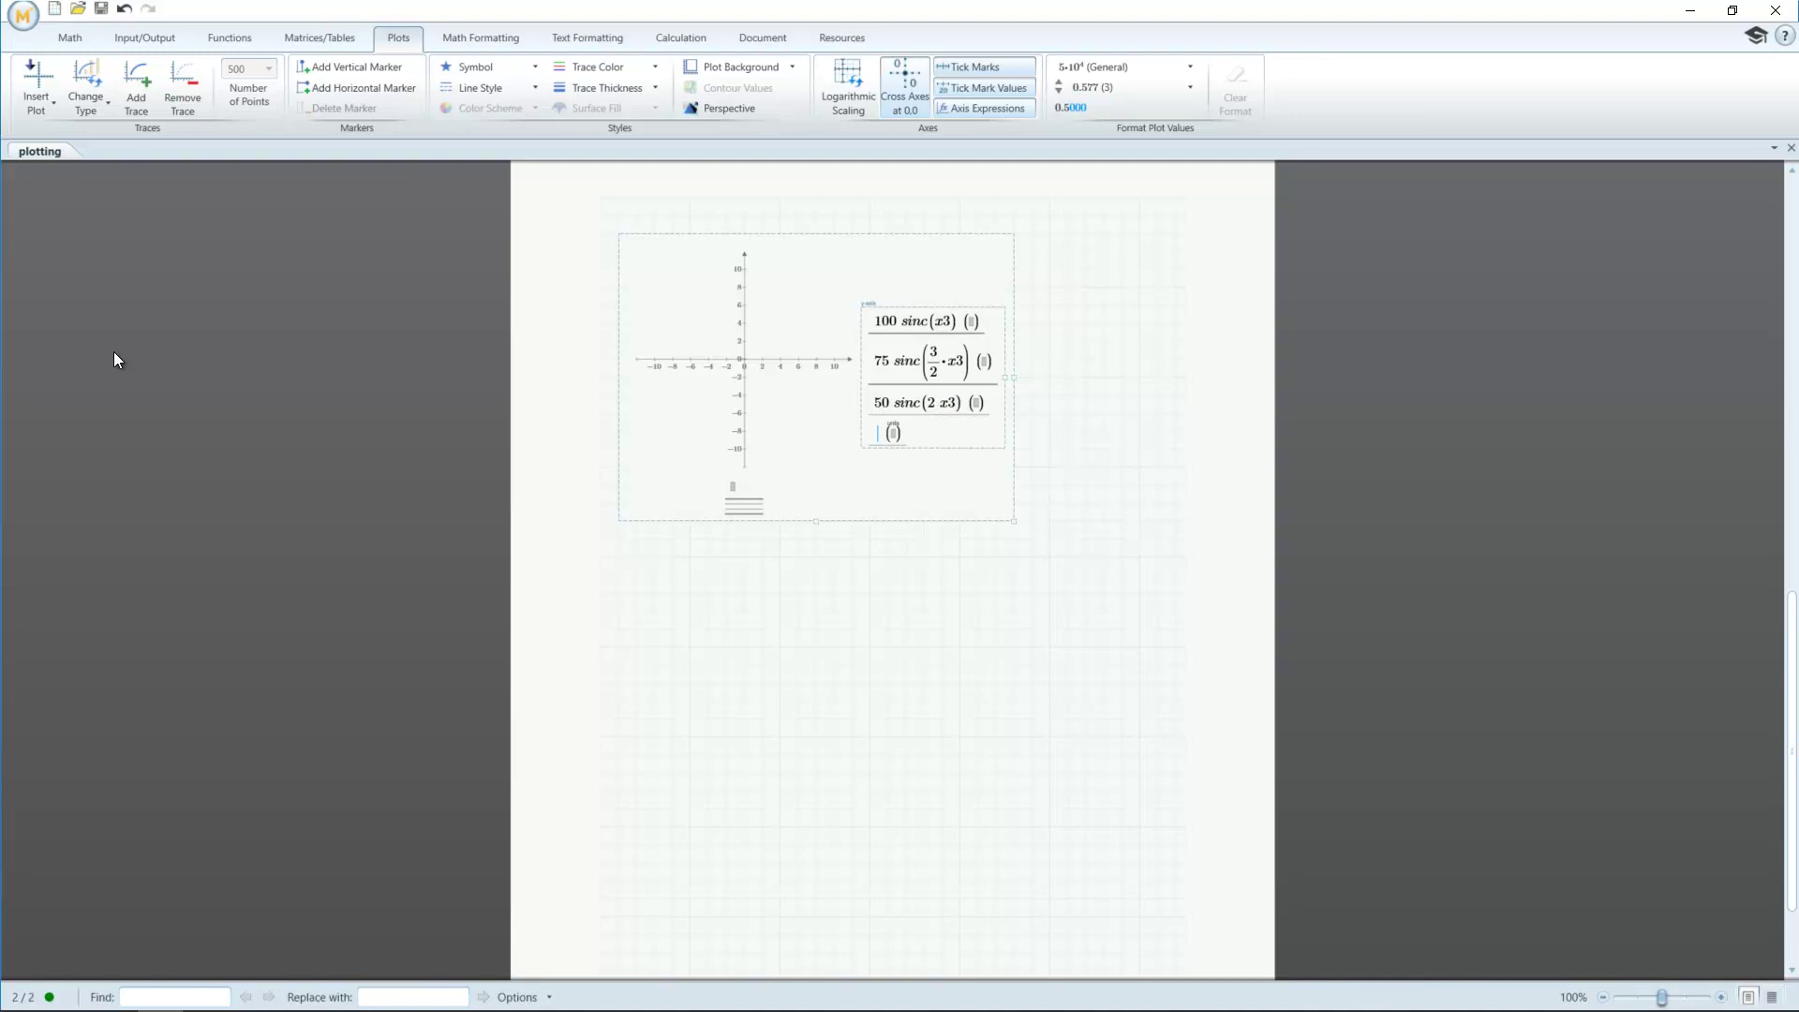
pyautogui.write('25*sinc(')
pyautogui.write('5/2 *x3')
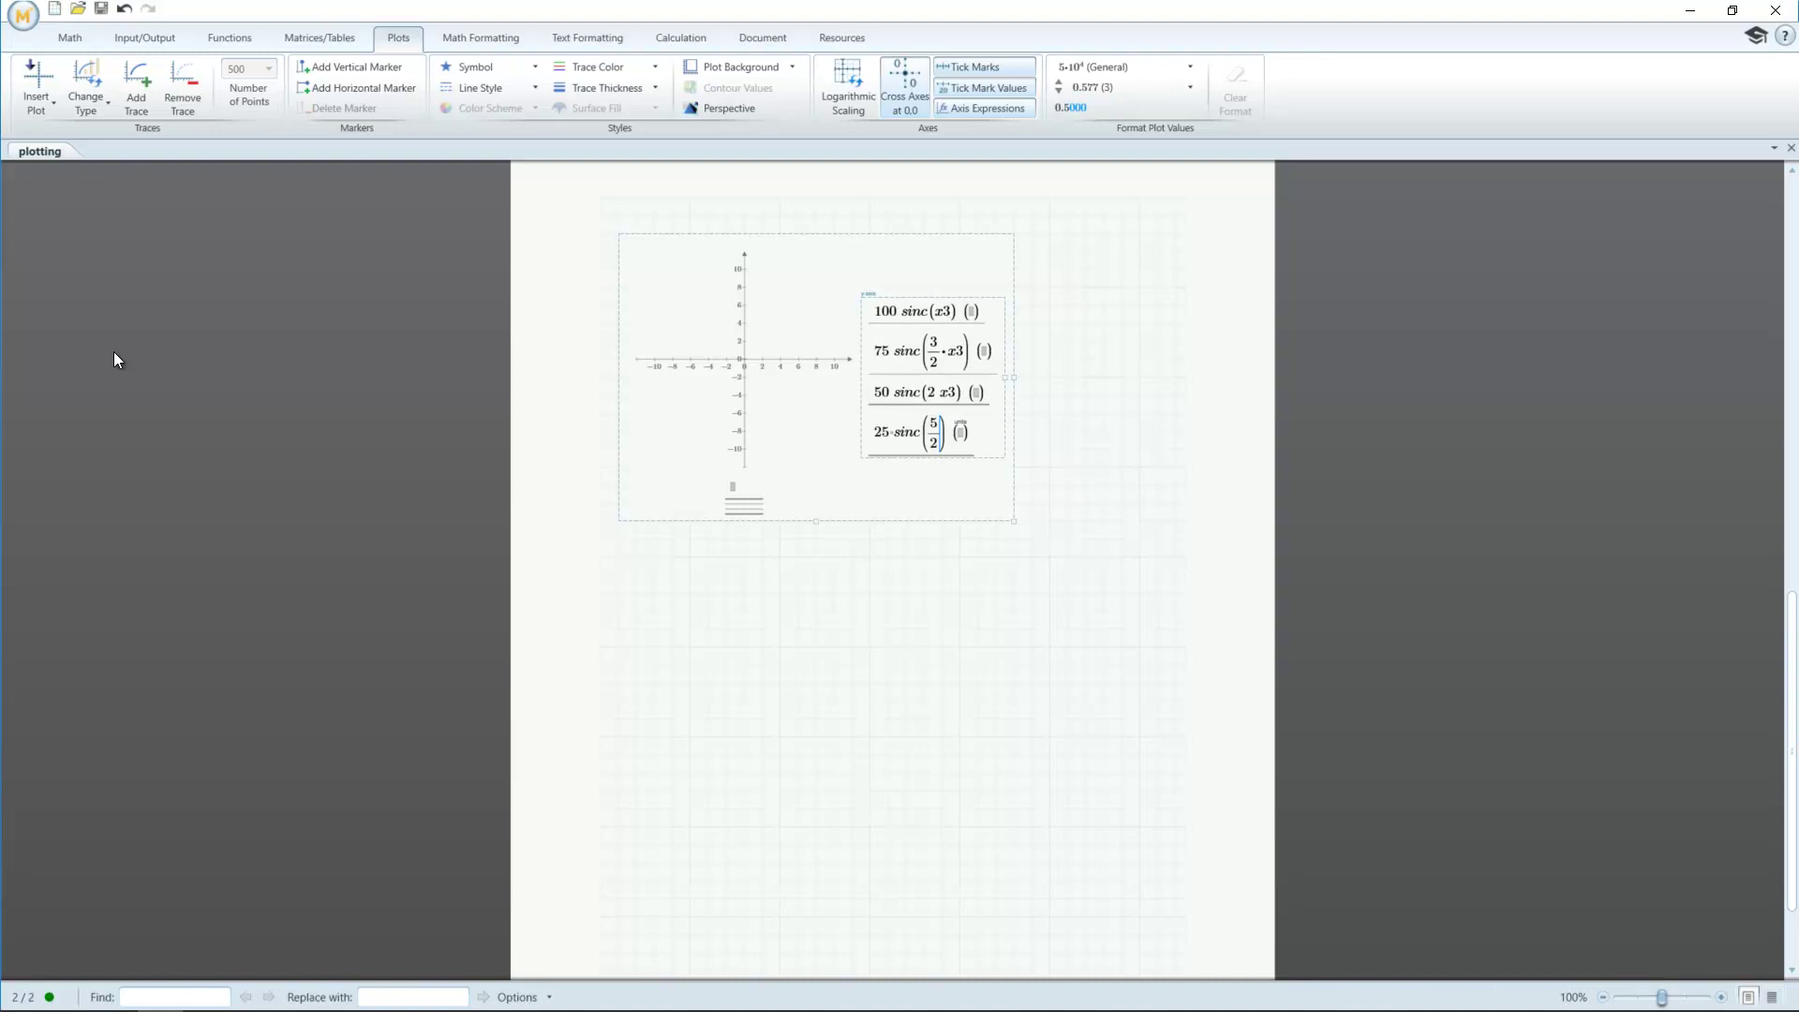
pyautogui.press('Tab')
pyautogui.write('x3')
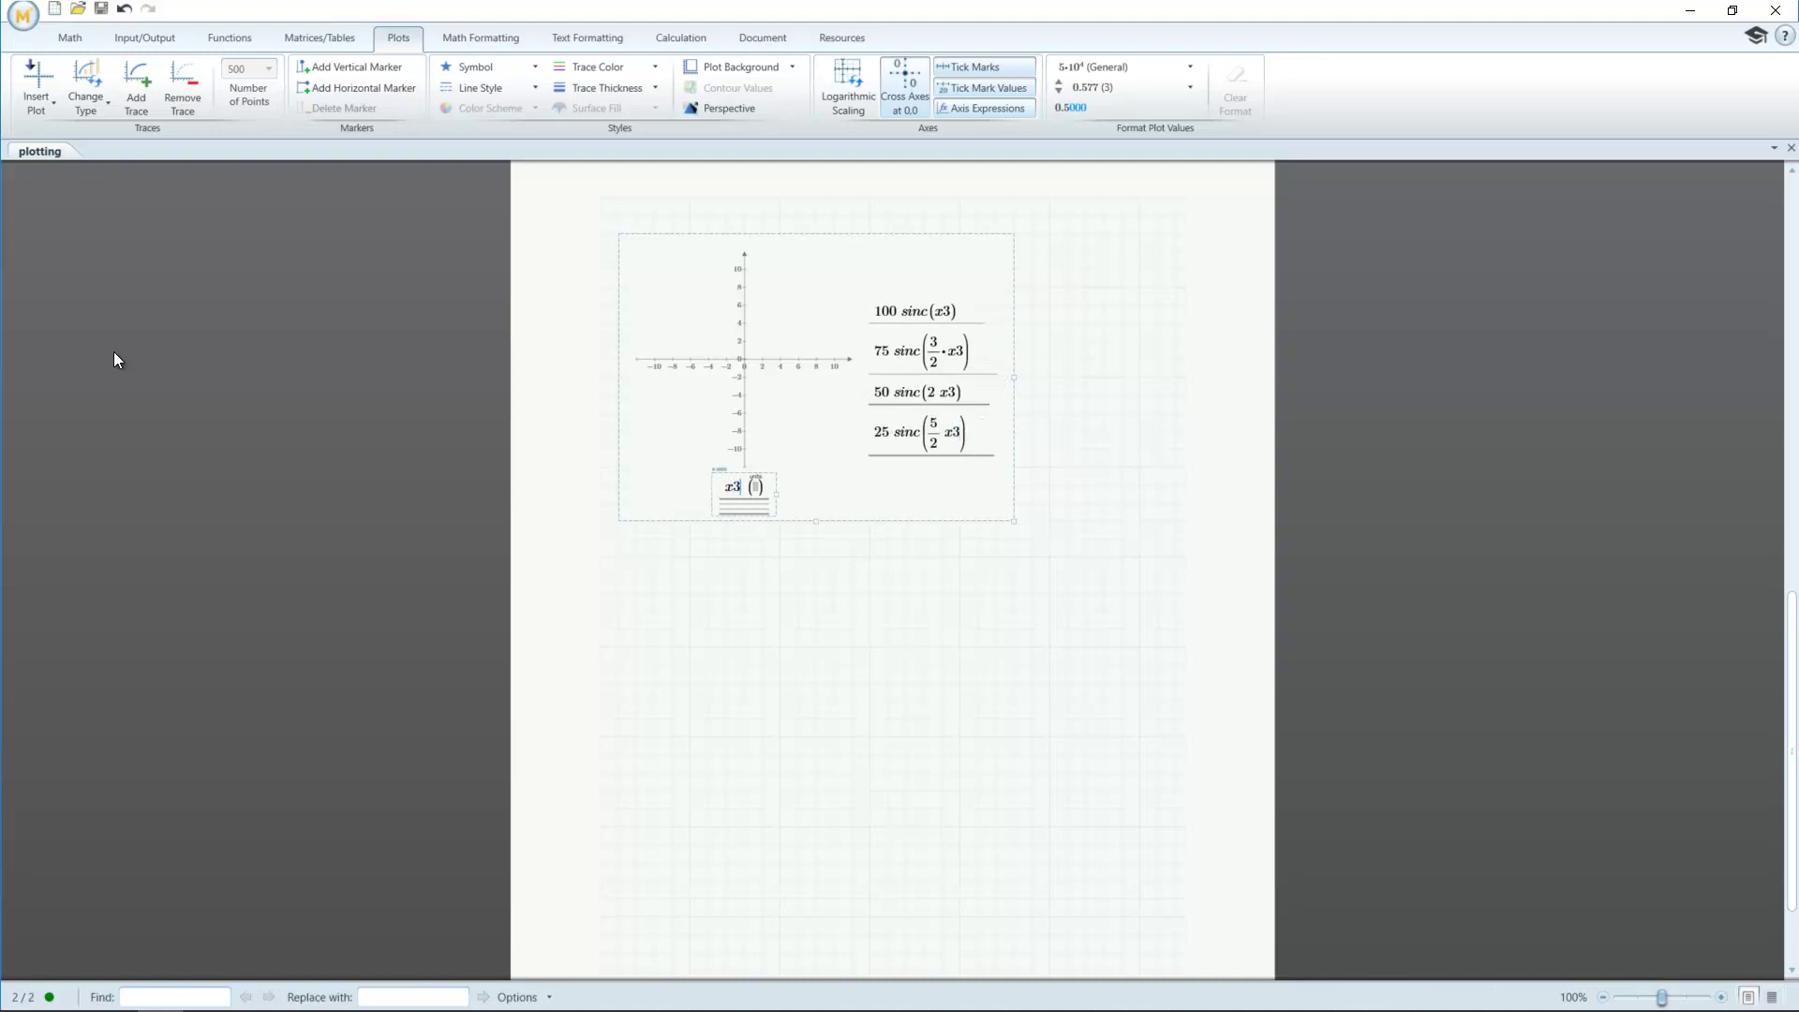
pyautogui.press('Return')
# Widen the sinc plot and make the 100·sinc trace thick and dotted
pyautogui.click(914, 430)
pyautogui.moveTo(1017, 397); pyautogui.dragTo(1165, 389)
pyautogui.click(1093, 312)
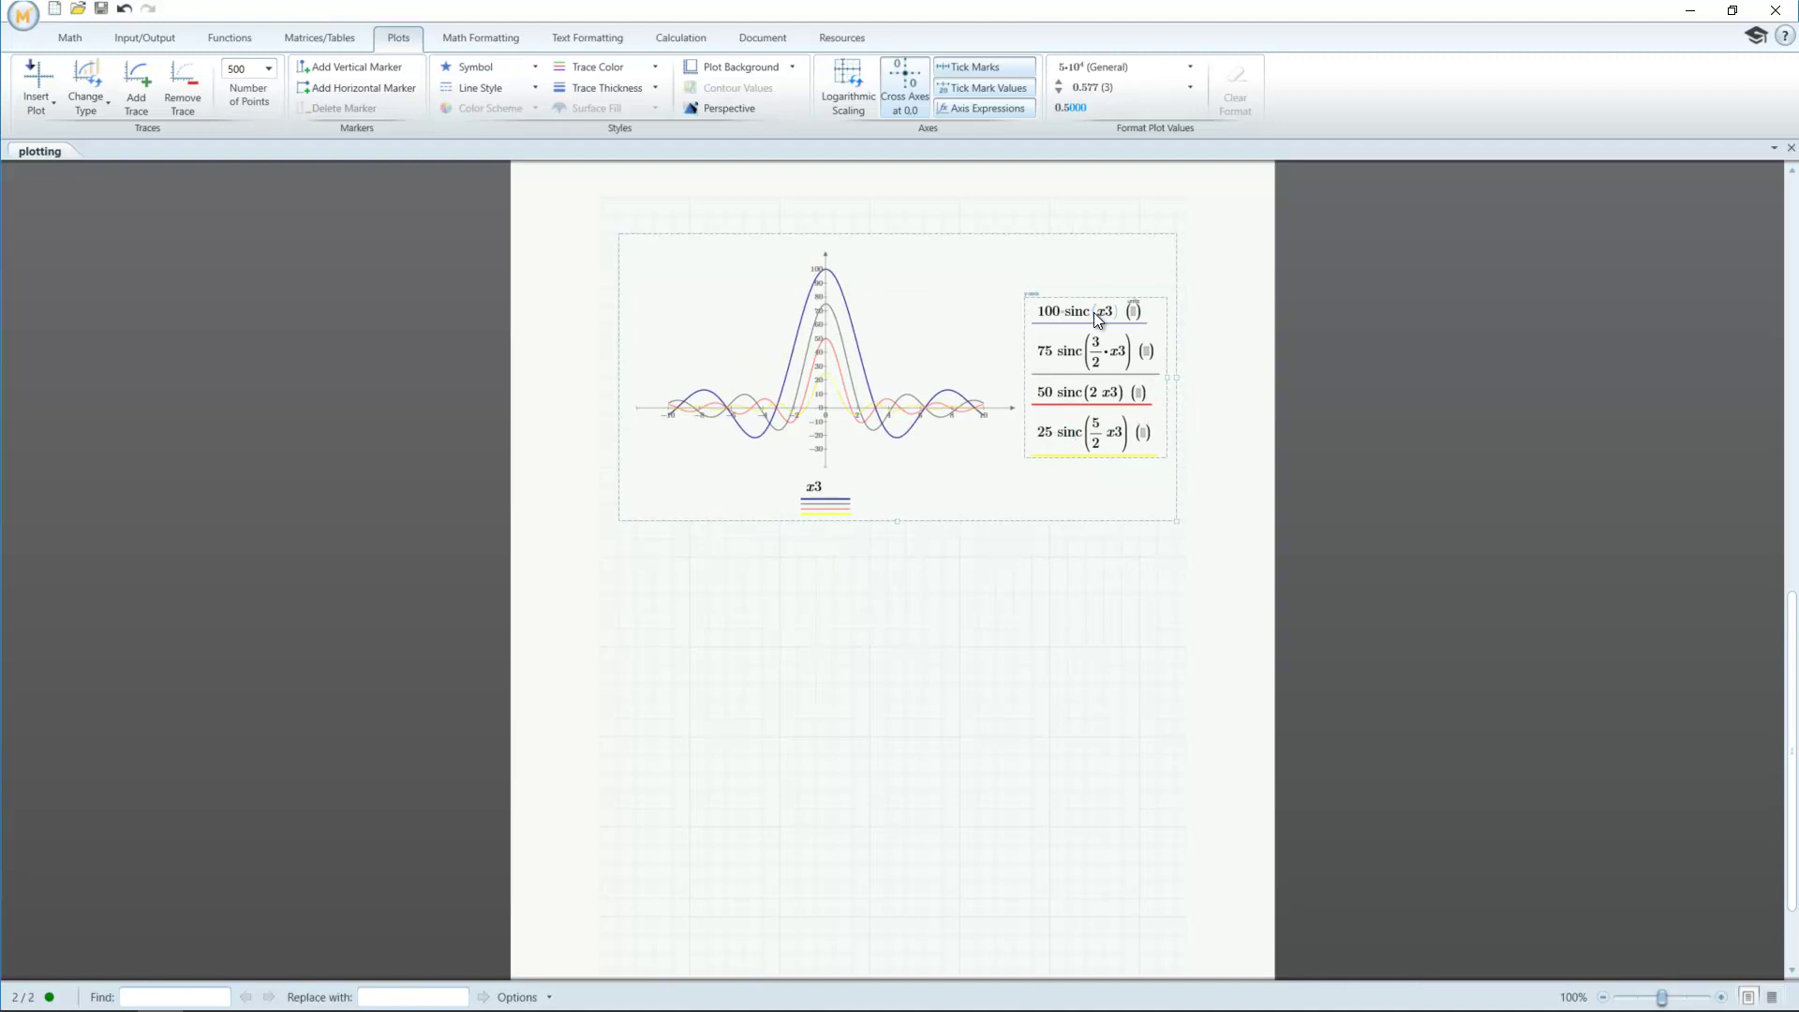
pyautogui.click(518, 89)
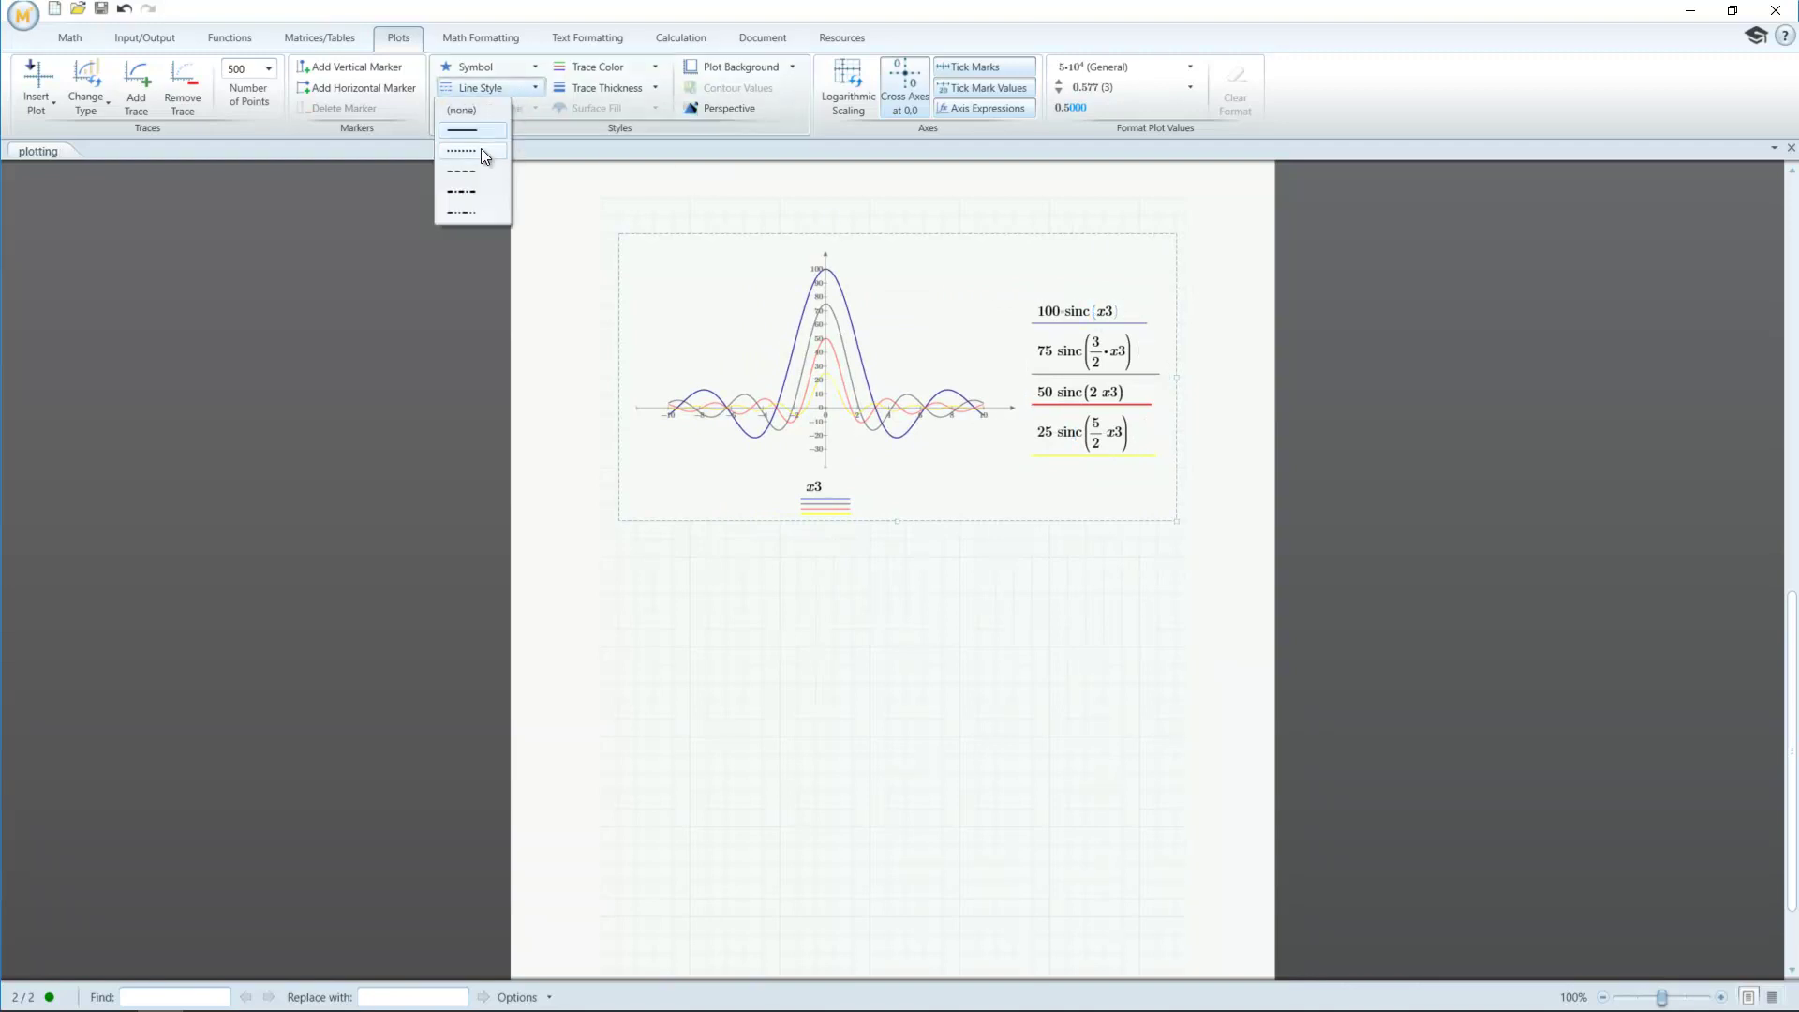
pyautogui.click(480, 148)
pyautogui.click(582, 88)
pyautogui.click(601, 151)
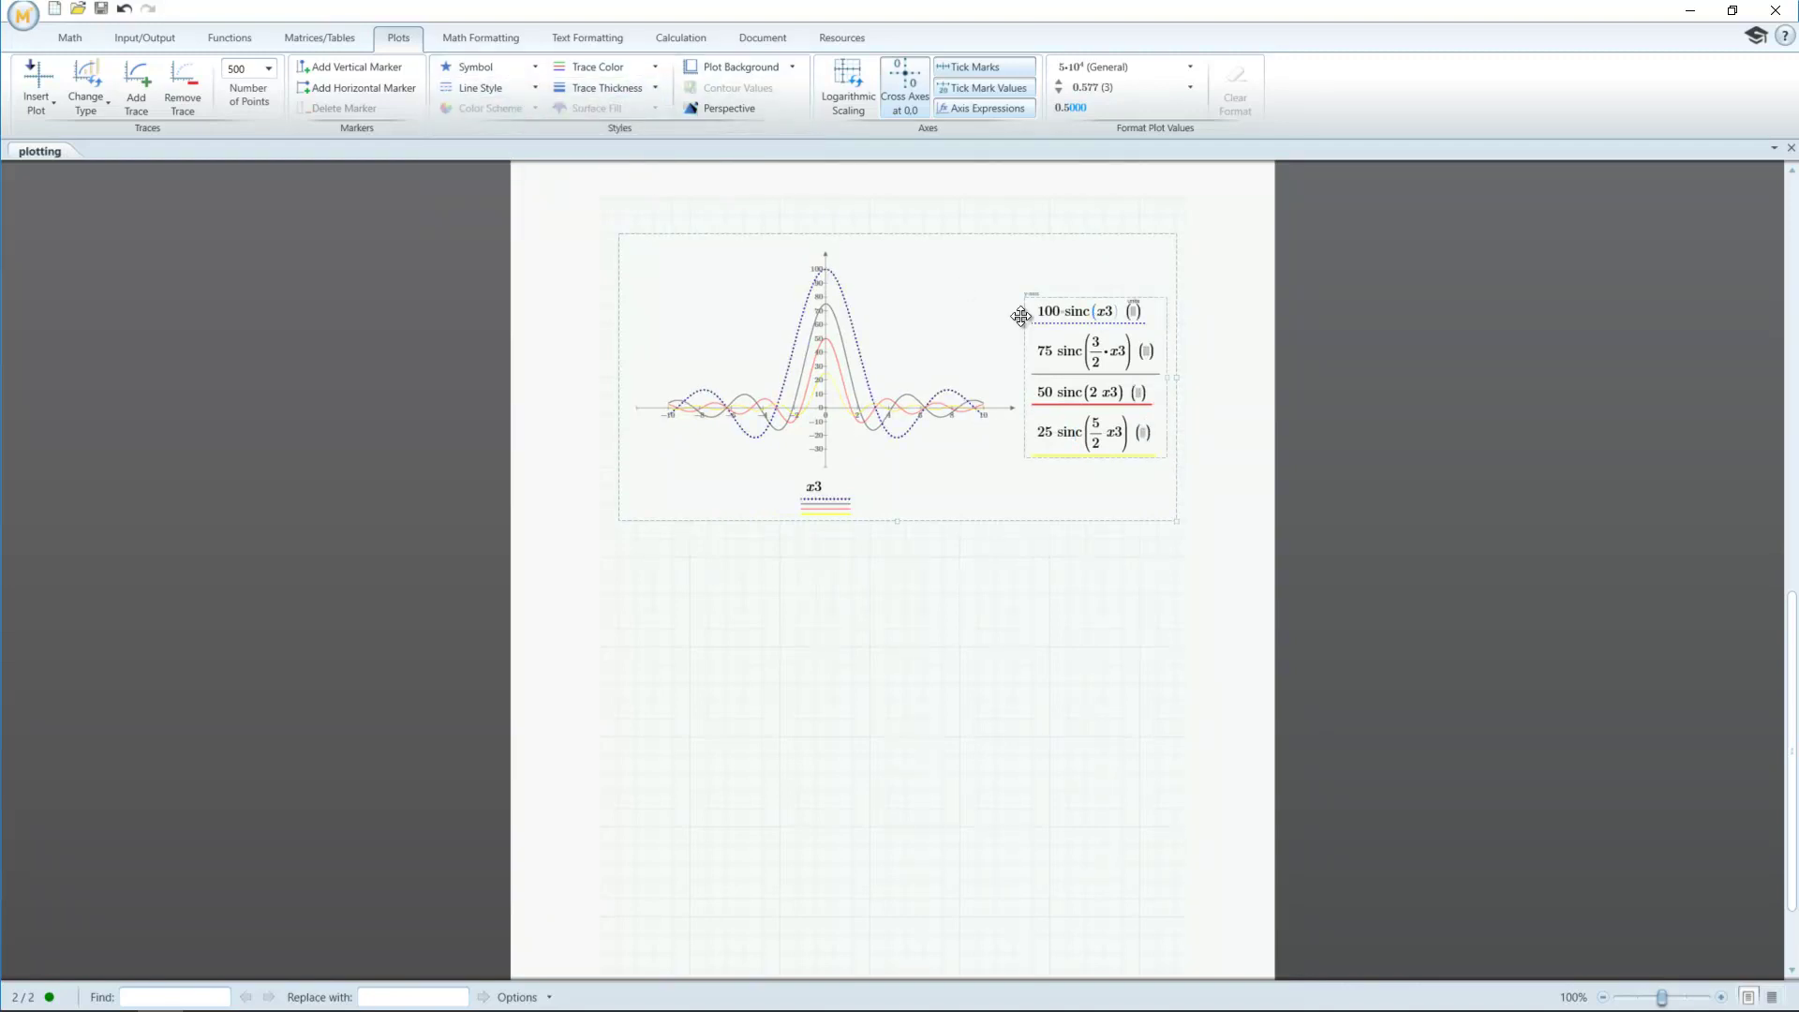
# Make the 75·sinc trace thick, dashed and dark red
pyautogui.click(1071, 349)
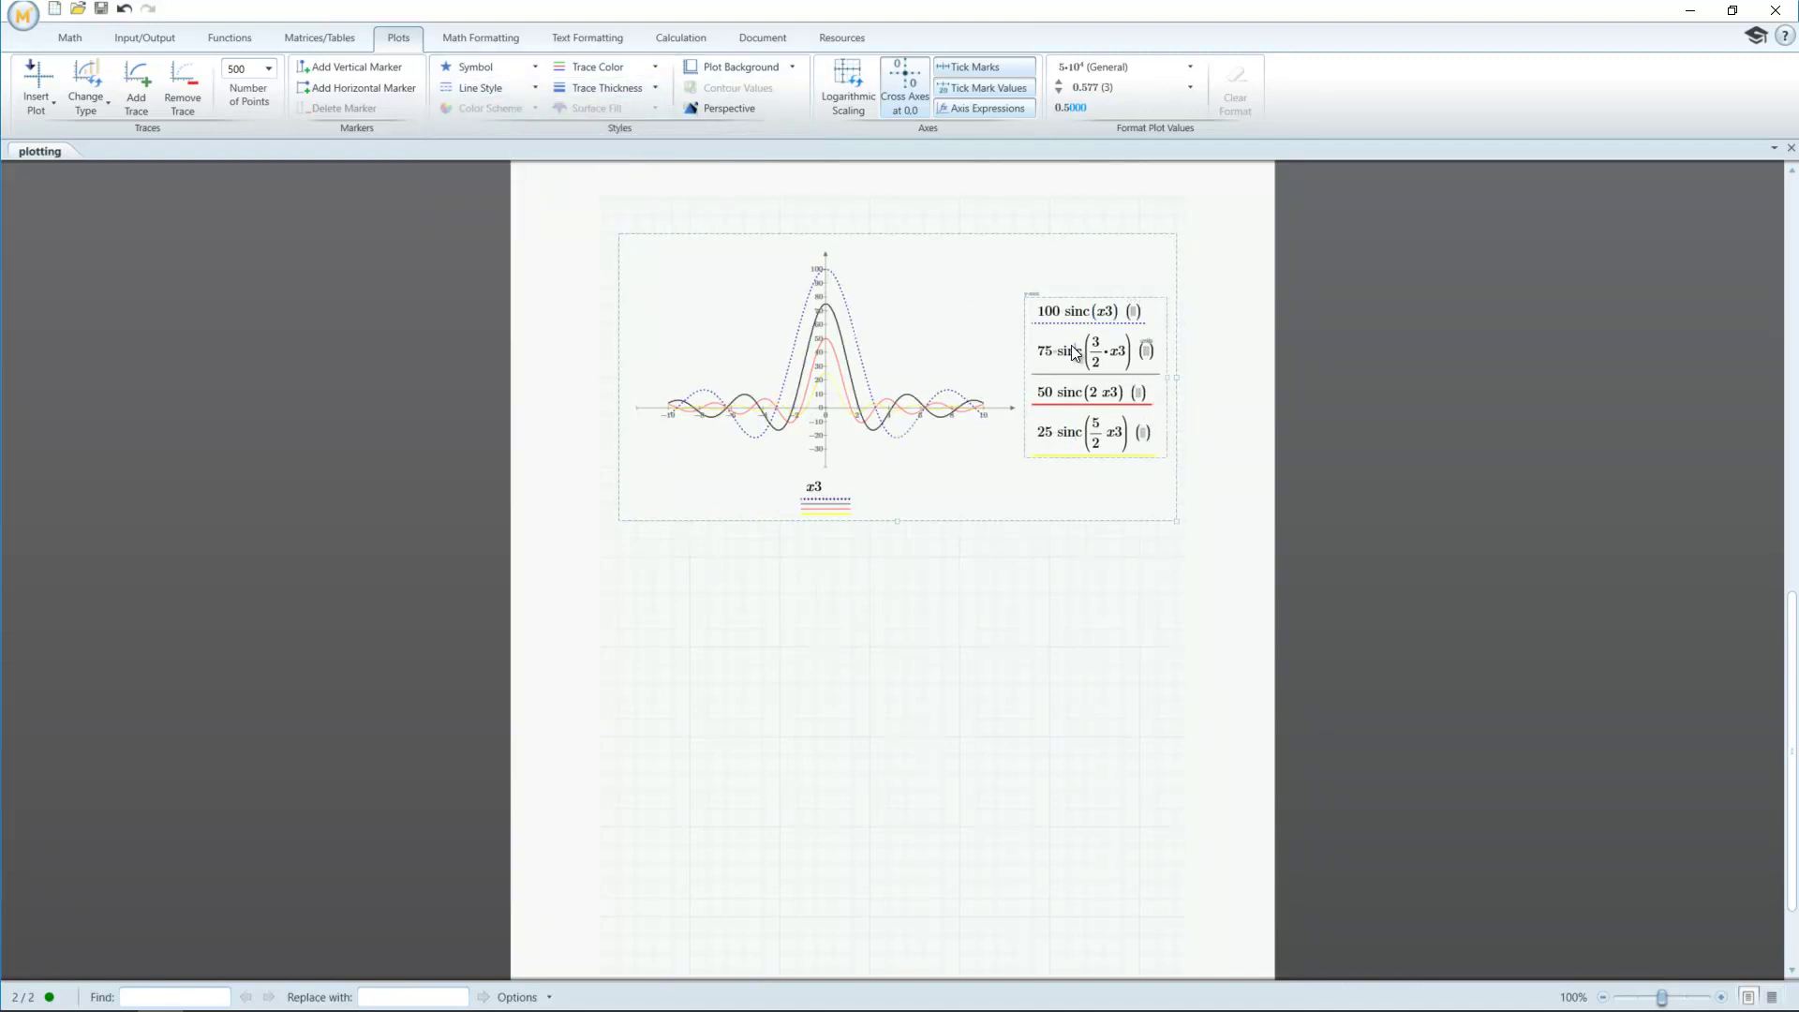
pyautogui.click(515, 83)
pyautogui.click(485, 173)
pyautogui.click(602, 88)
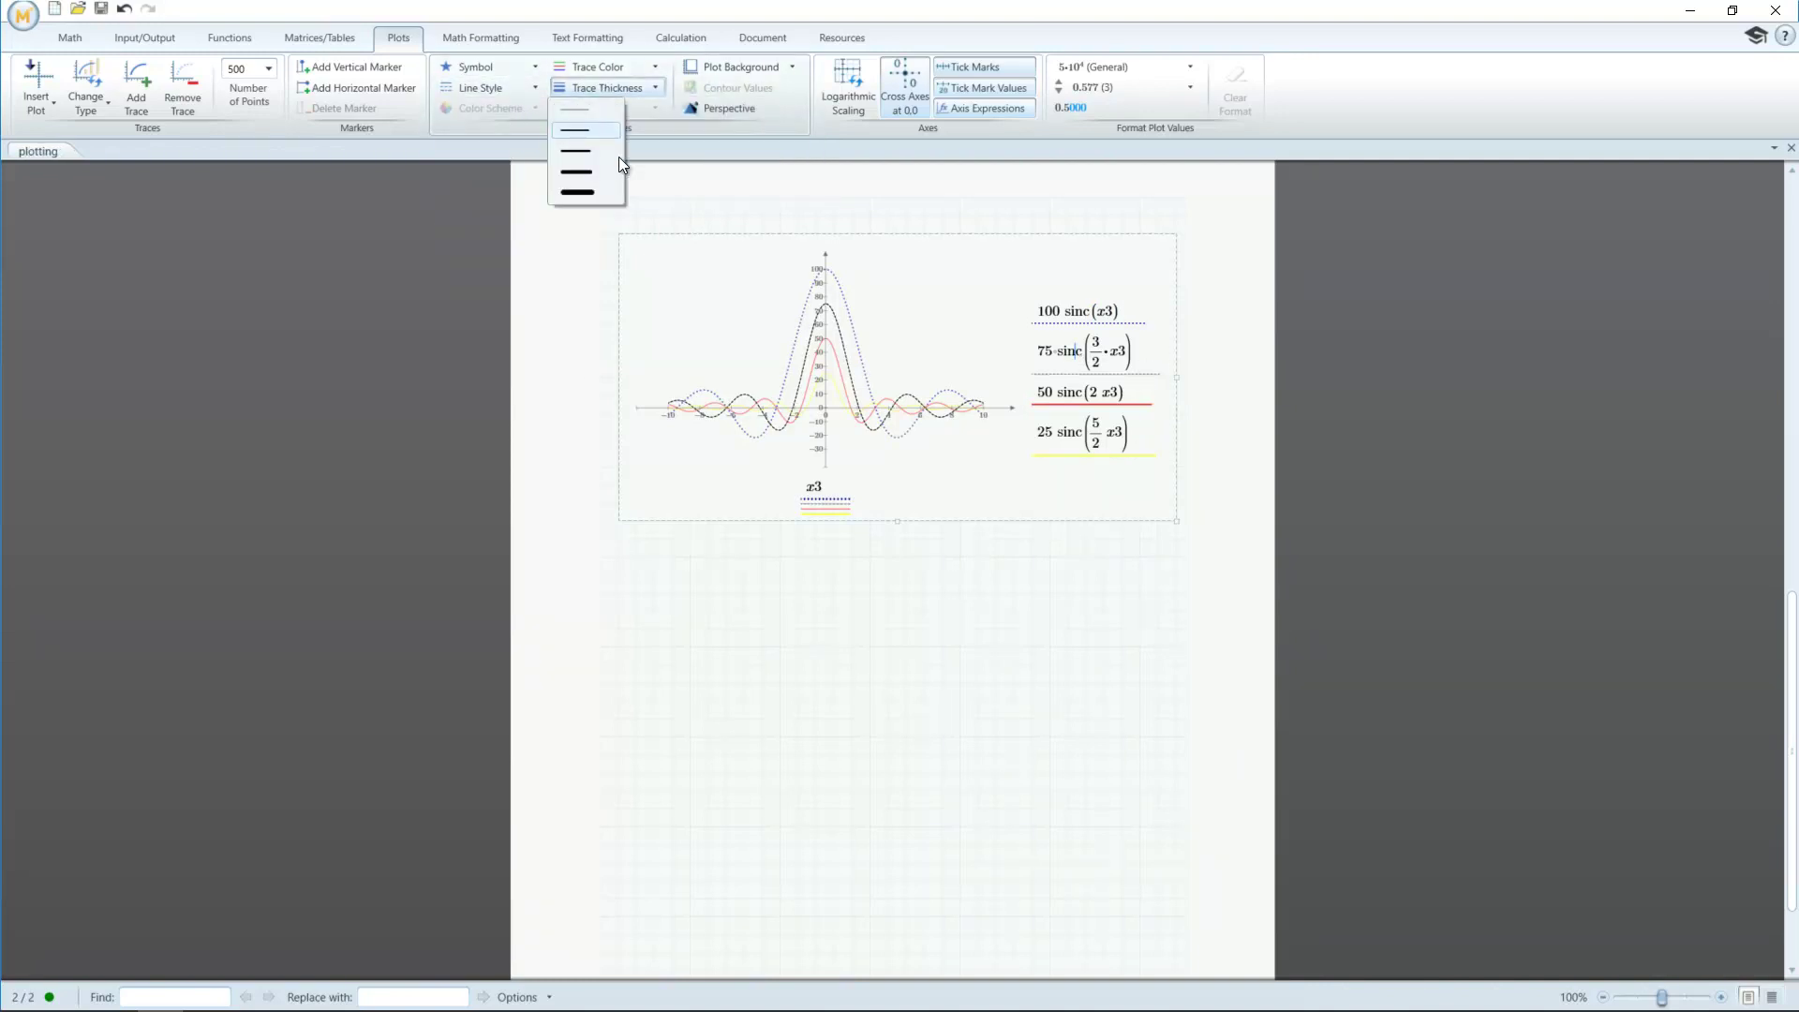
pyautogui.click(595, 148)
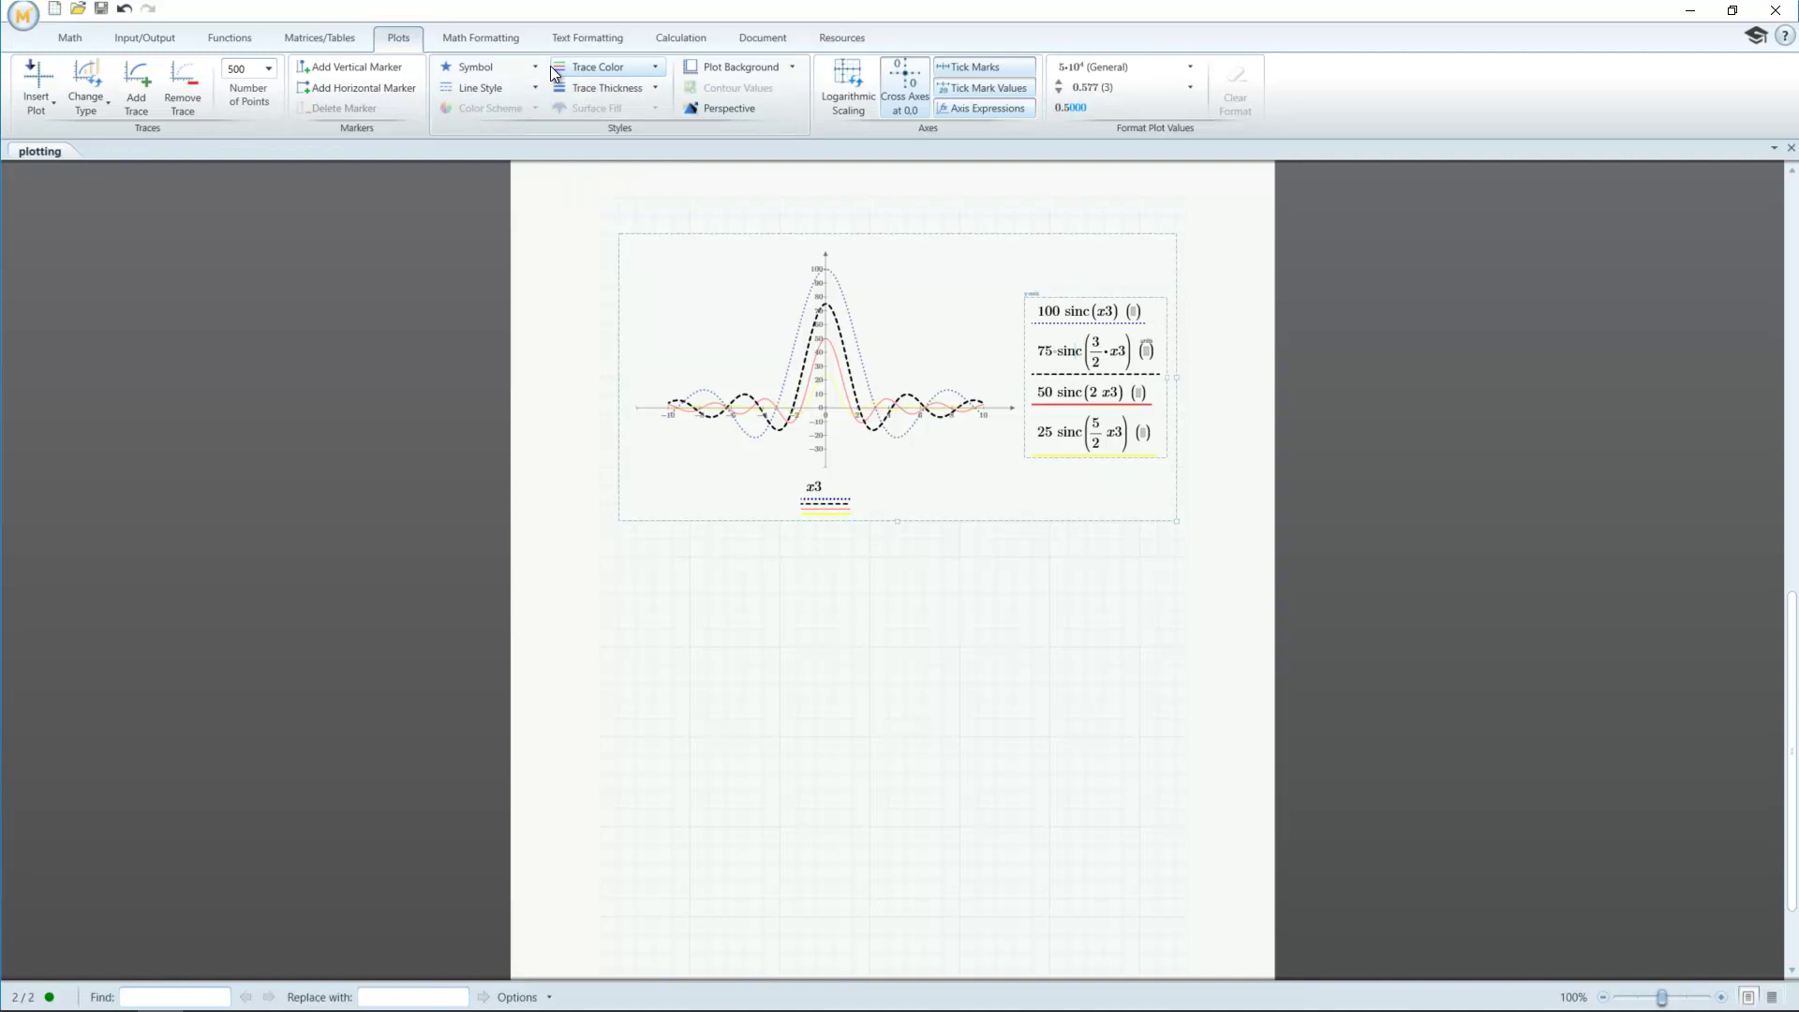
pyautogui.click(580, 66)
pyautogui.click(657, 118)
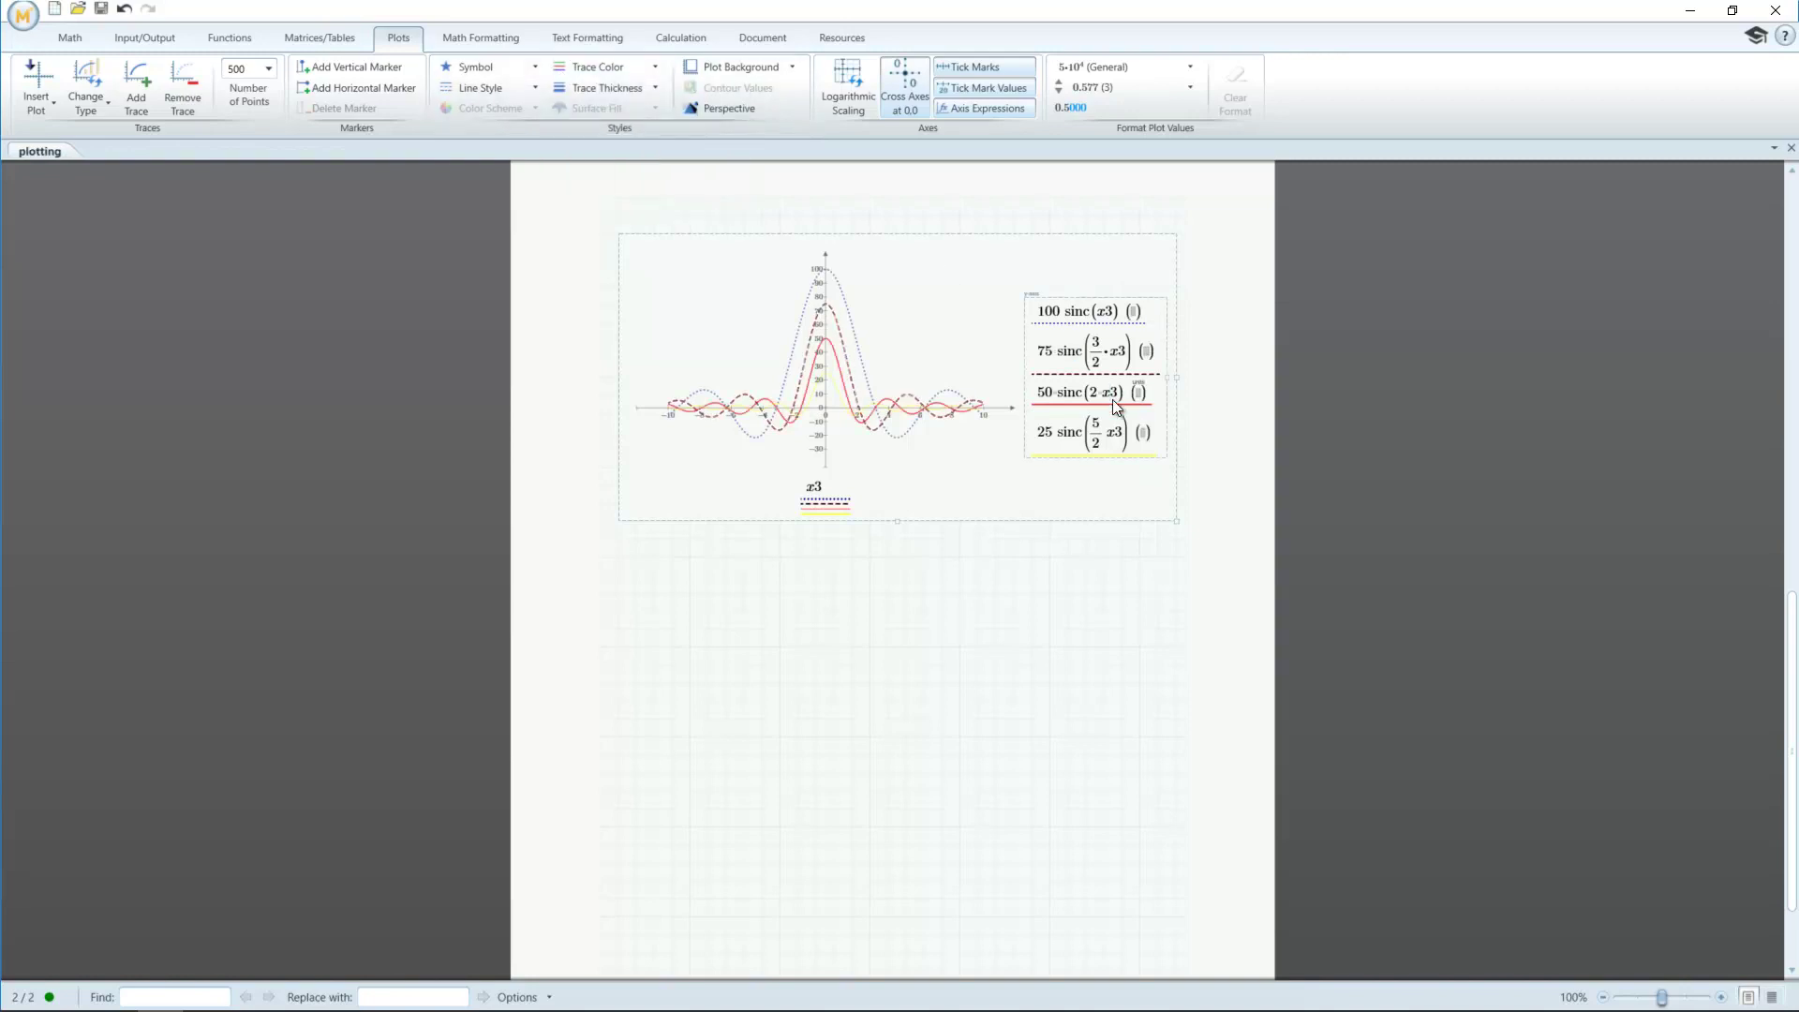
# Make the 50·sinc trace thicker, dash-dot and green
pyautogui.click(480, 87)
pyautogui.click(483, 192)
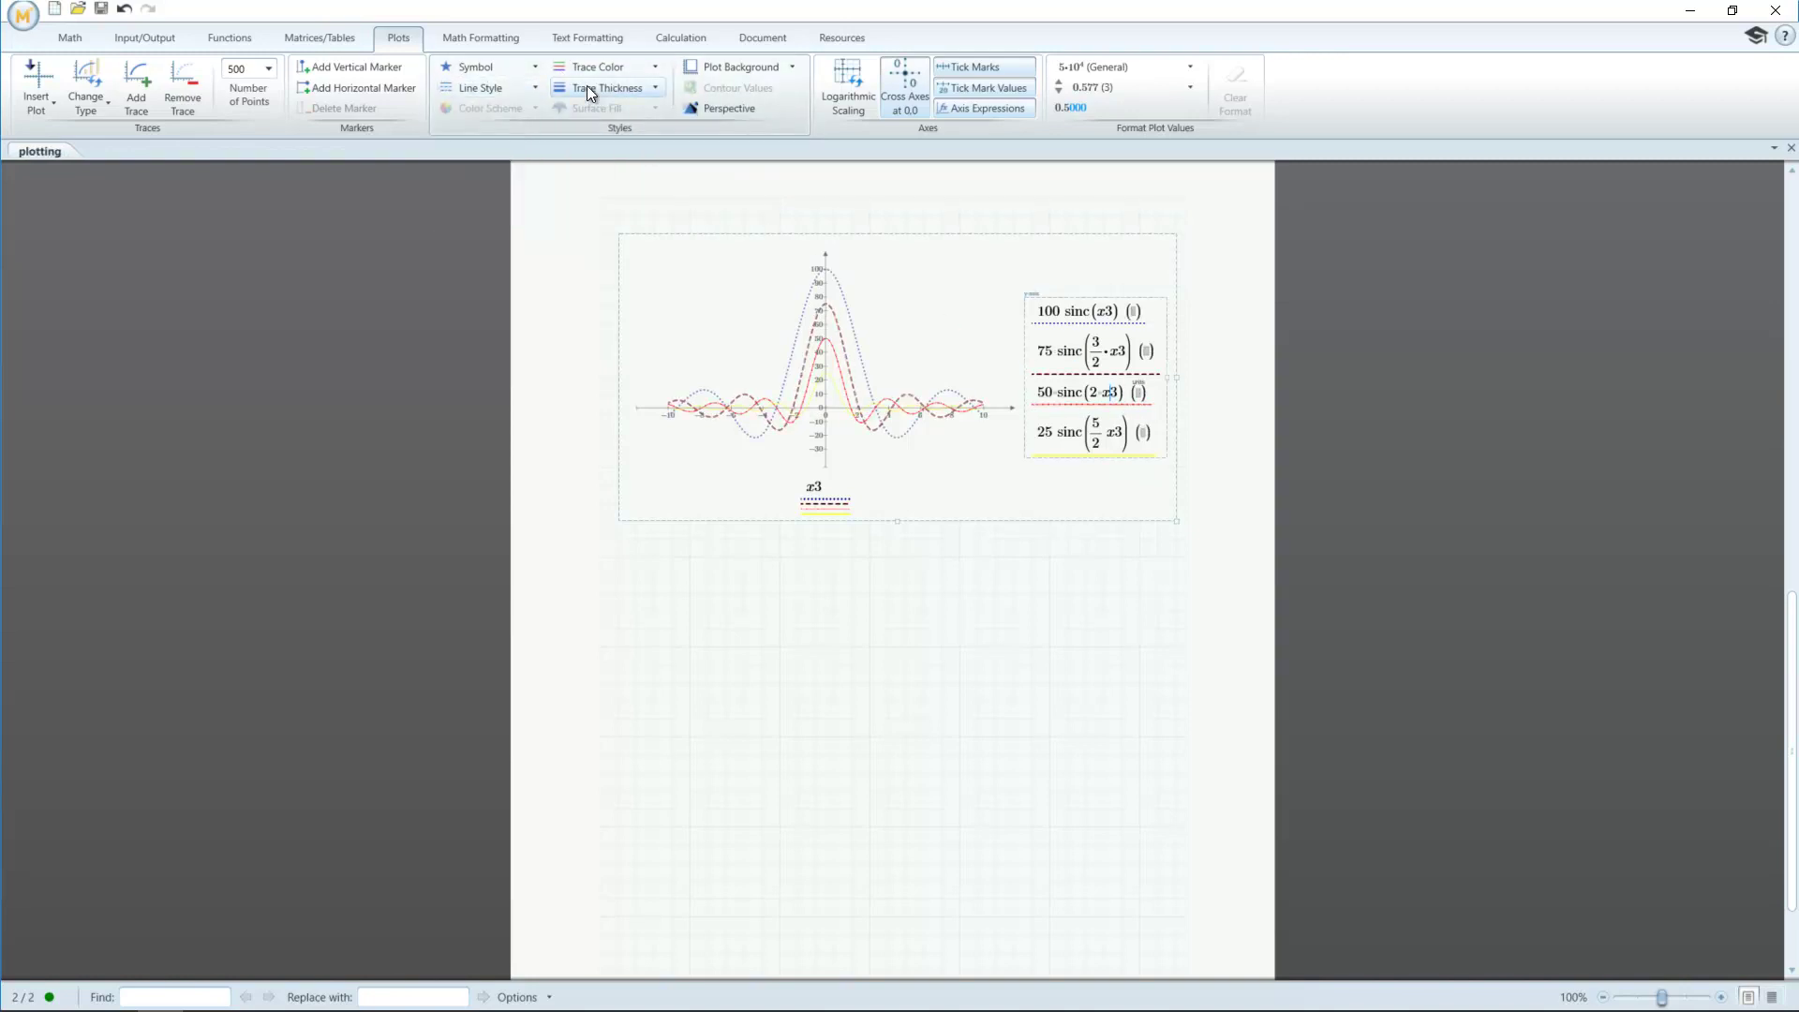
pyautogui.click(586, 87)
pyautogui.click(593, 167)
pyautogui.click(575, 68)
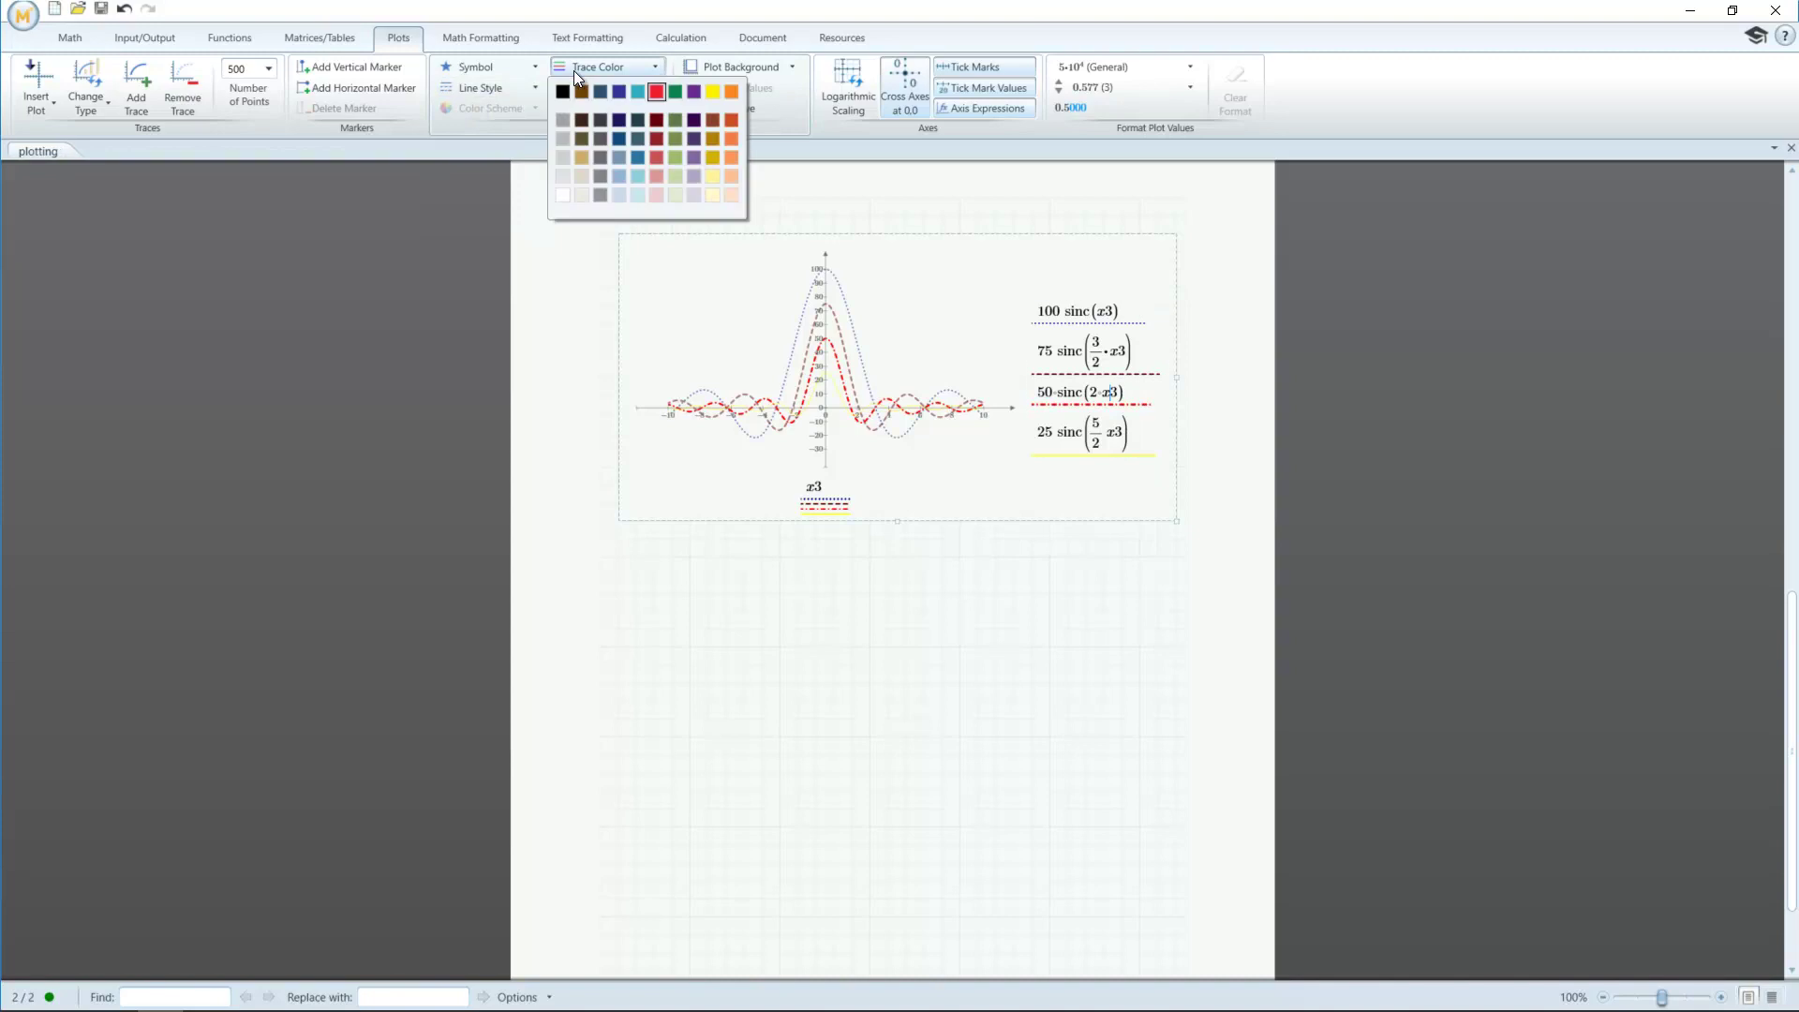
pyautogui.click(675, 91)
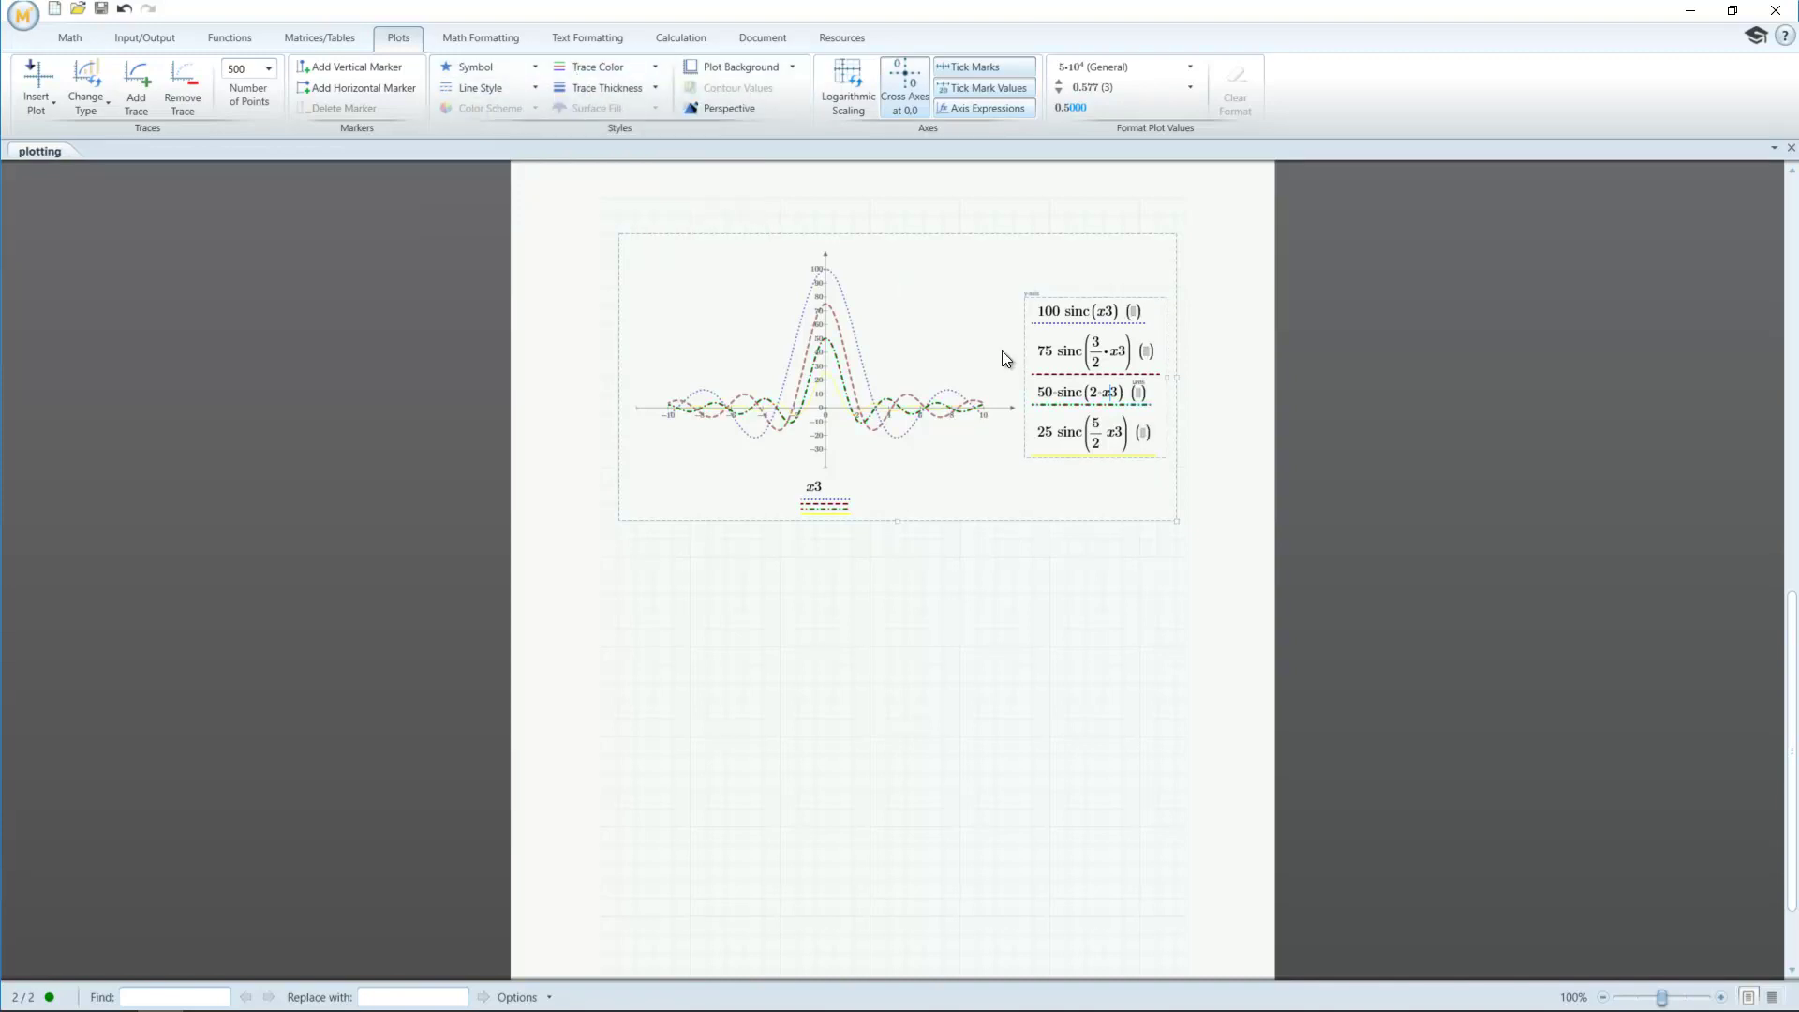
# Make the 25·sinc trace dash-dot-dot in dark purple
pyautogui.click(517, 86)
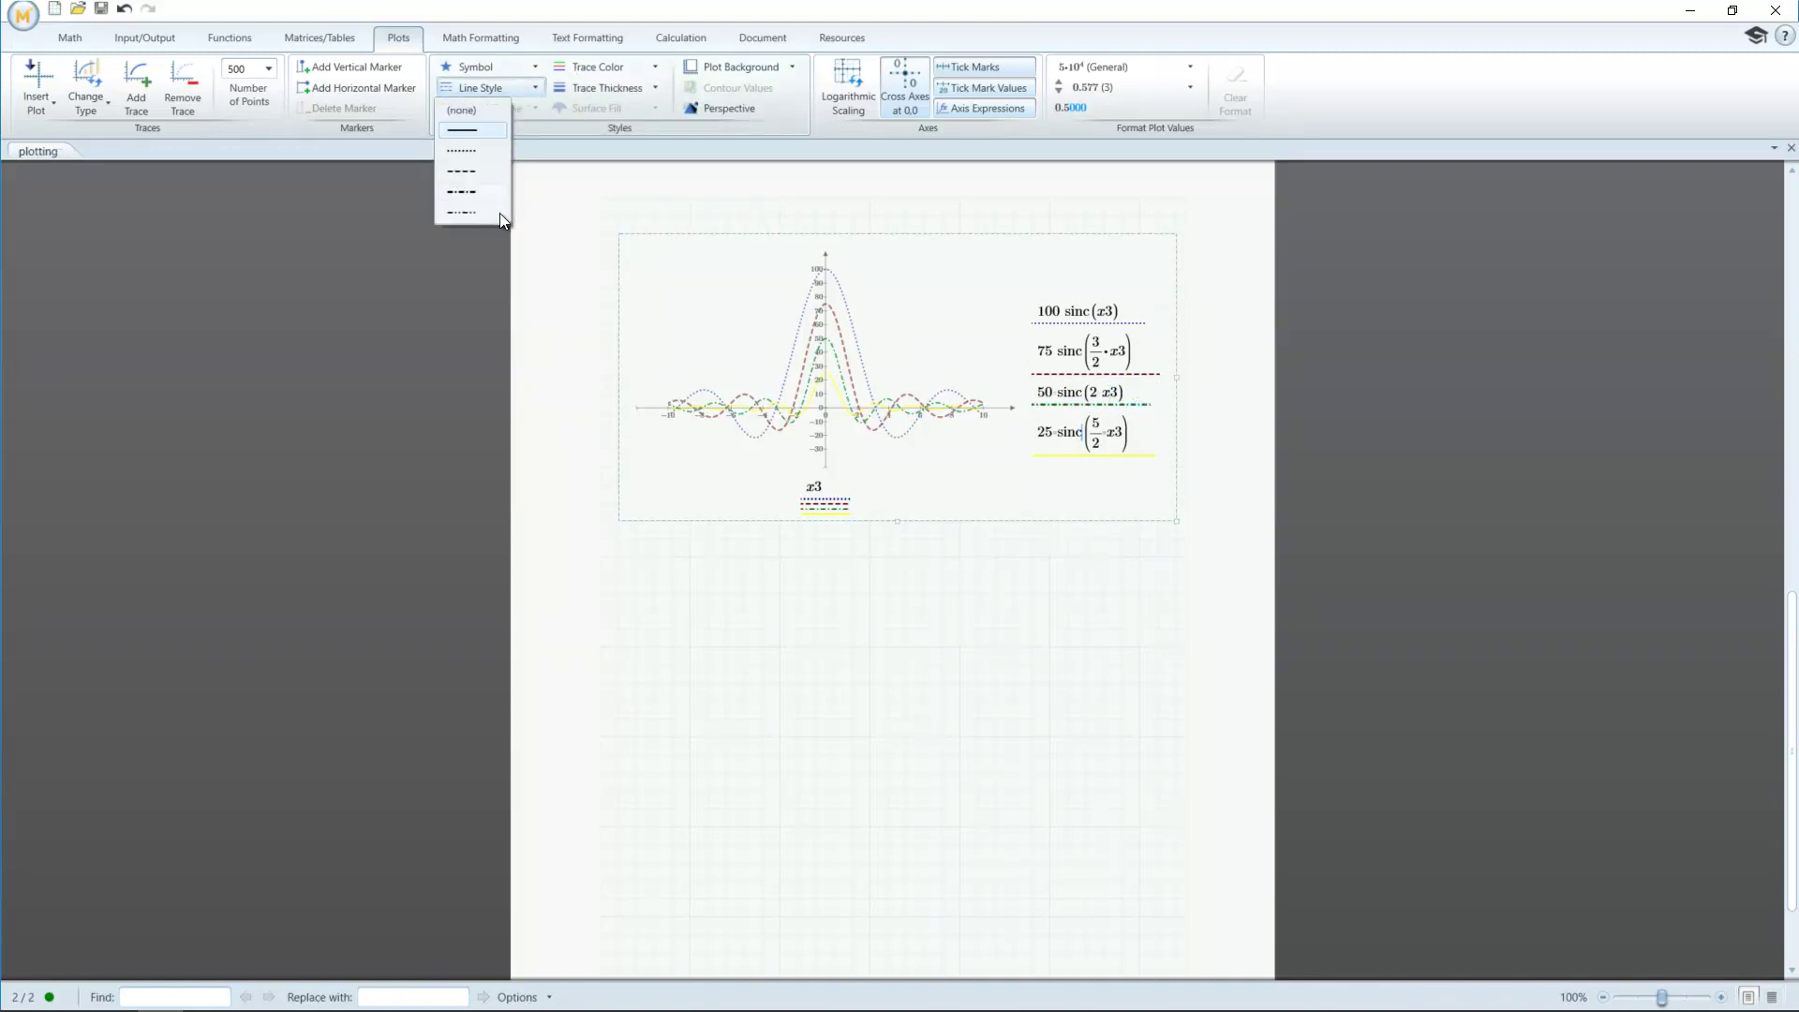
pyautogui.click(499, 214)
pyautogui.click(590, 89)
pyautogui.click(594, 69)
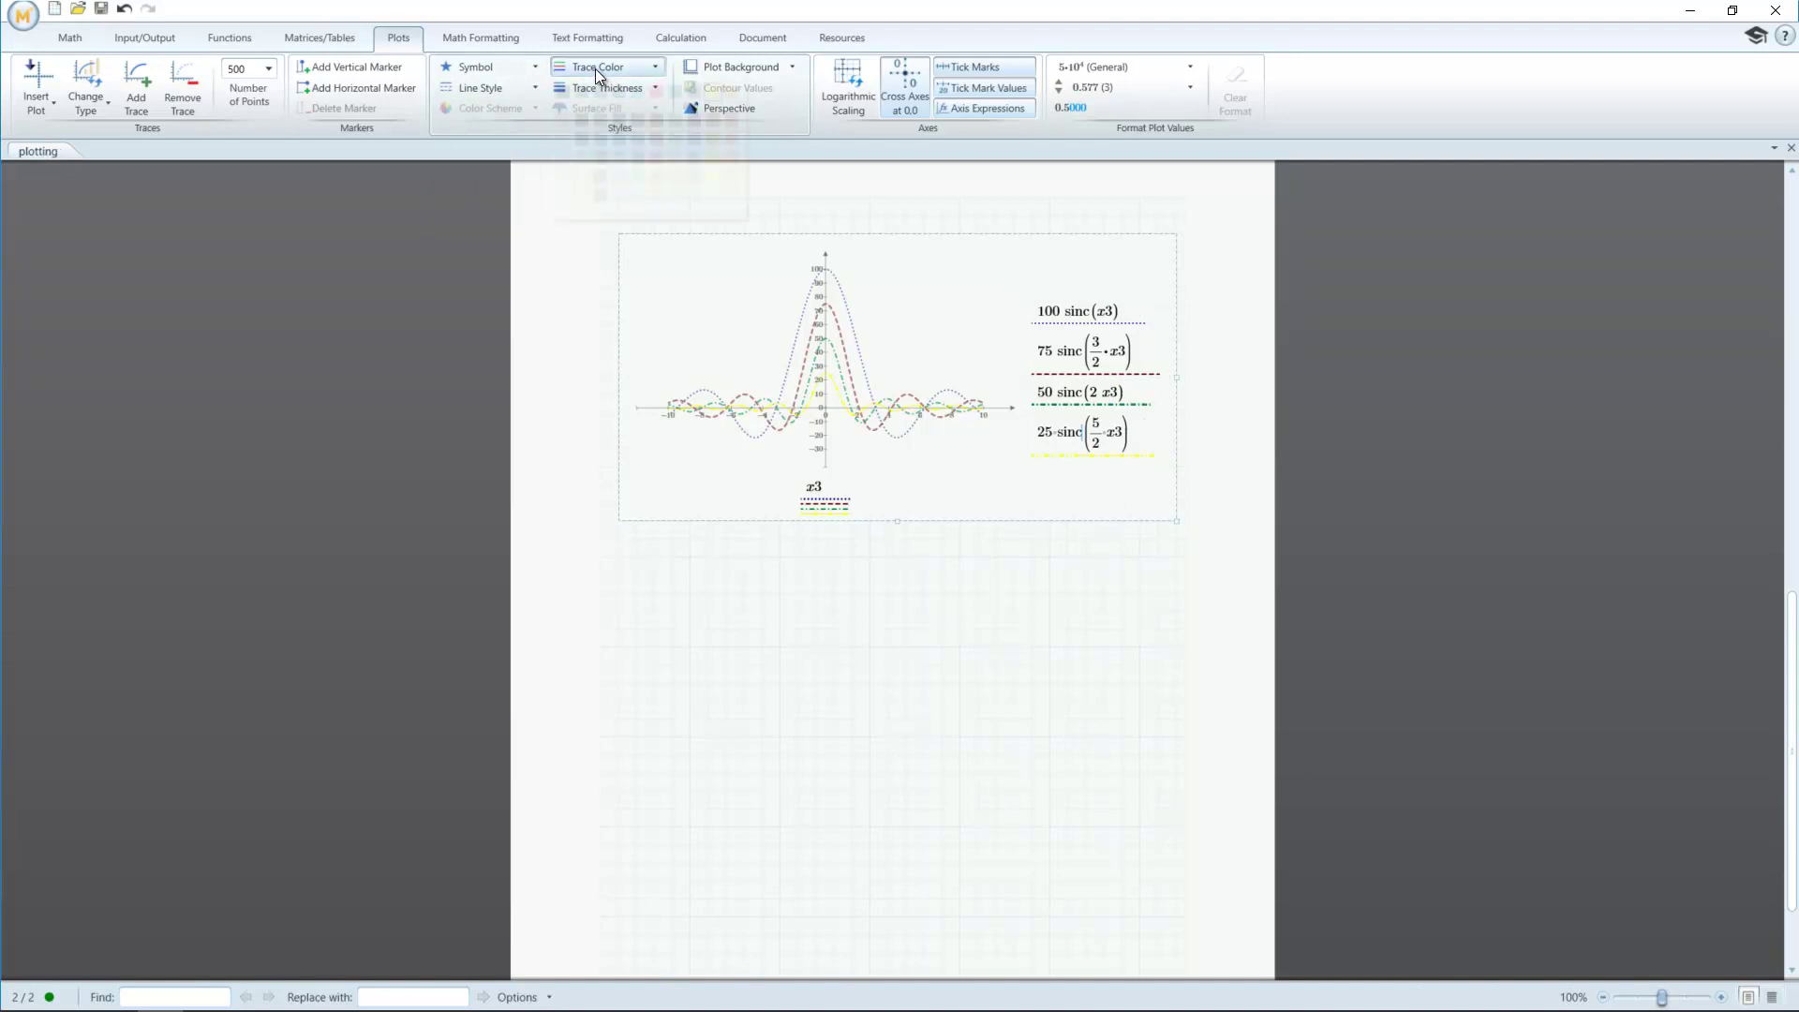
pyautogui.click(702, 92)
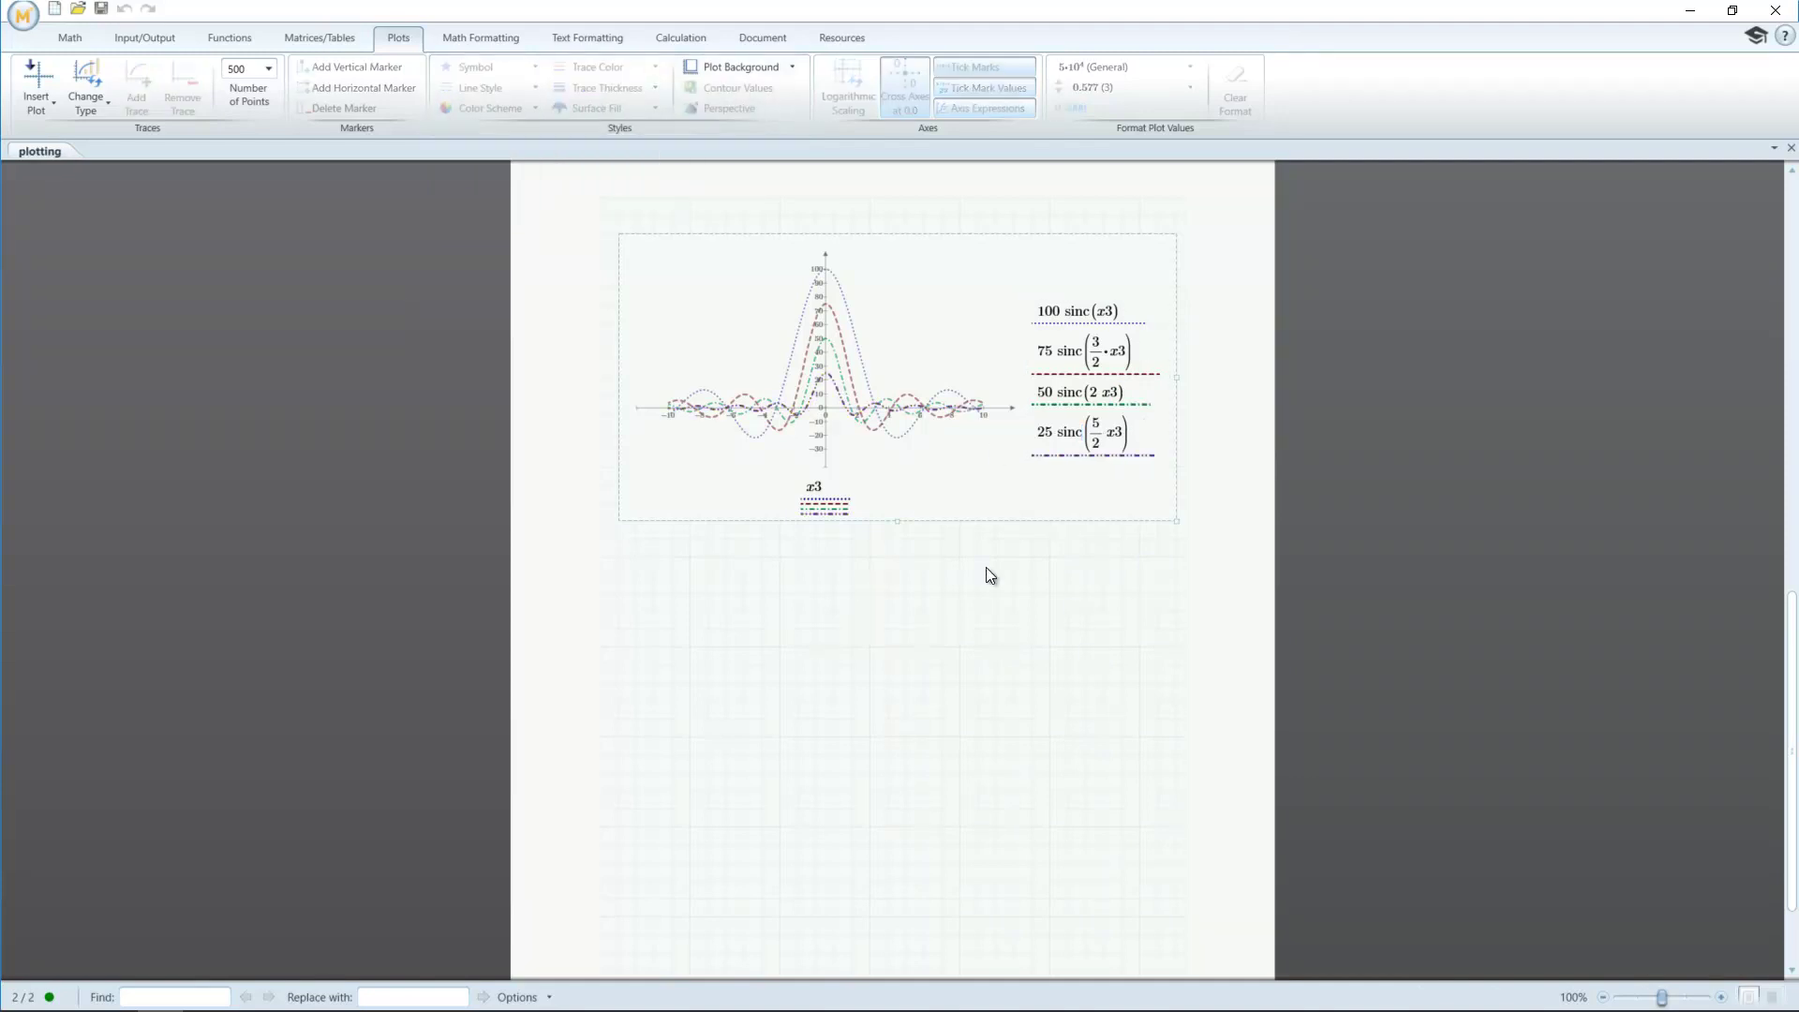
pyautogui.click(960, 555)
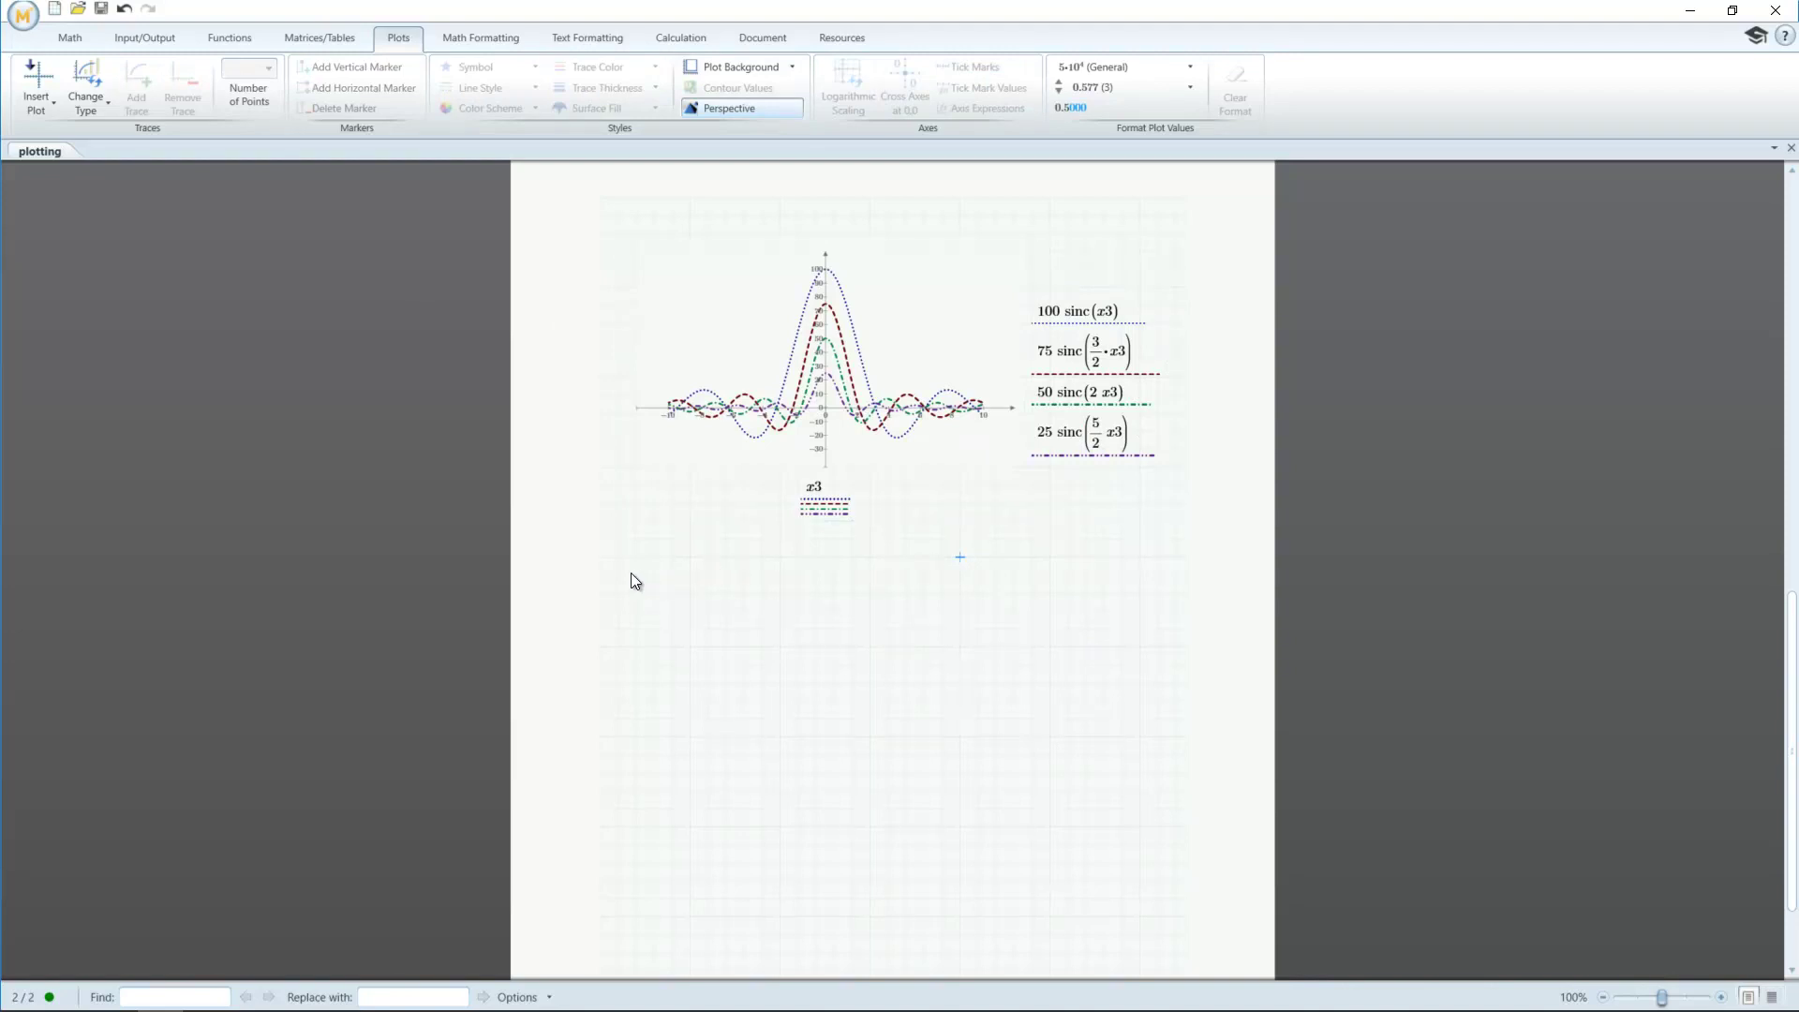
# Insert an XY plot below with traces 1/100·sinh(x3) and 1/75·sinh(x3)
pyautogui.click(52, 99)
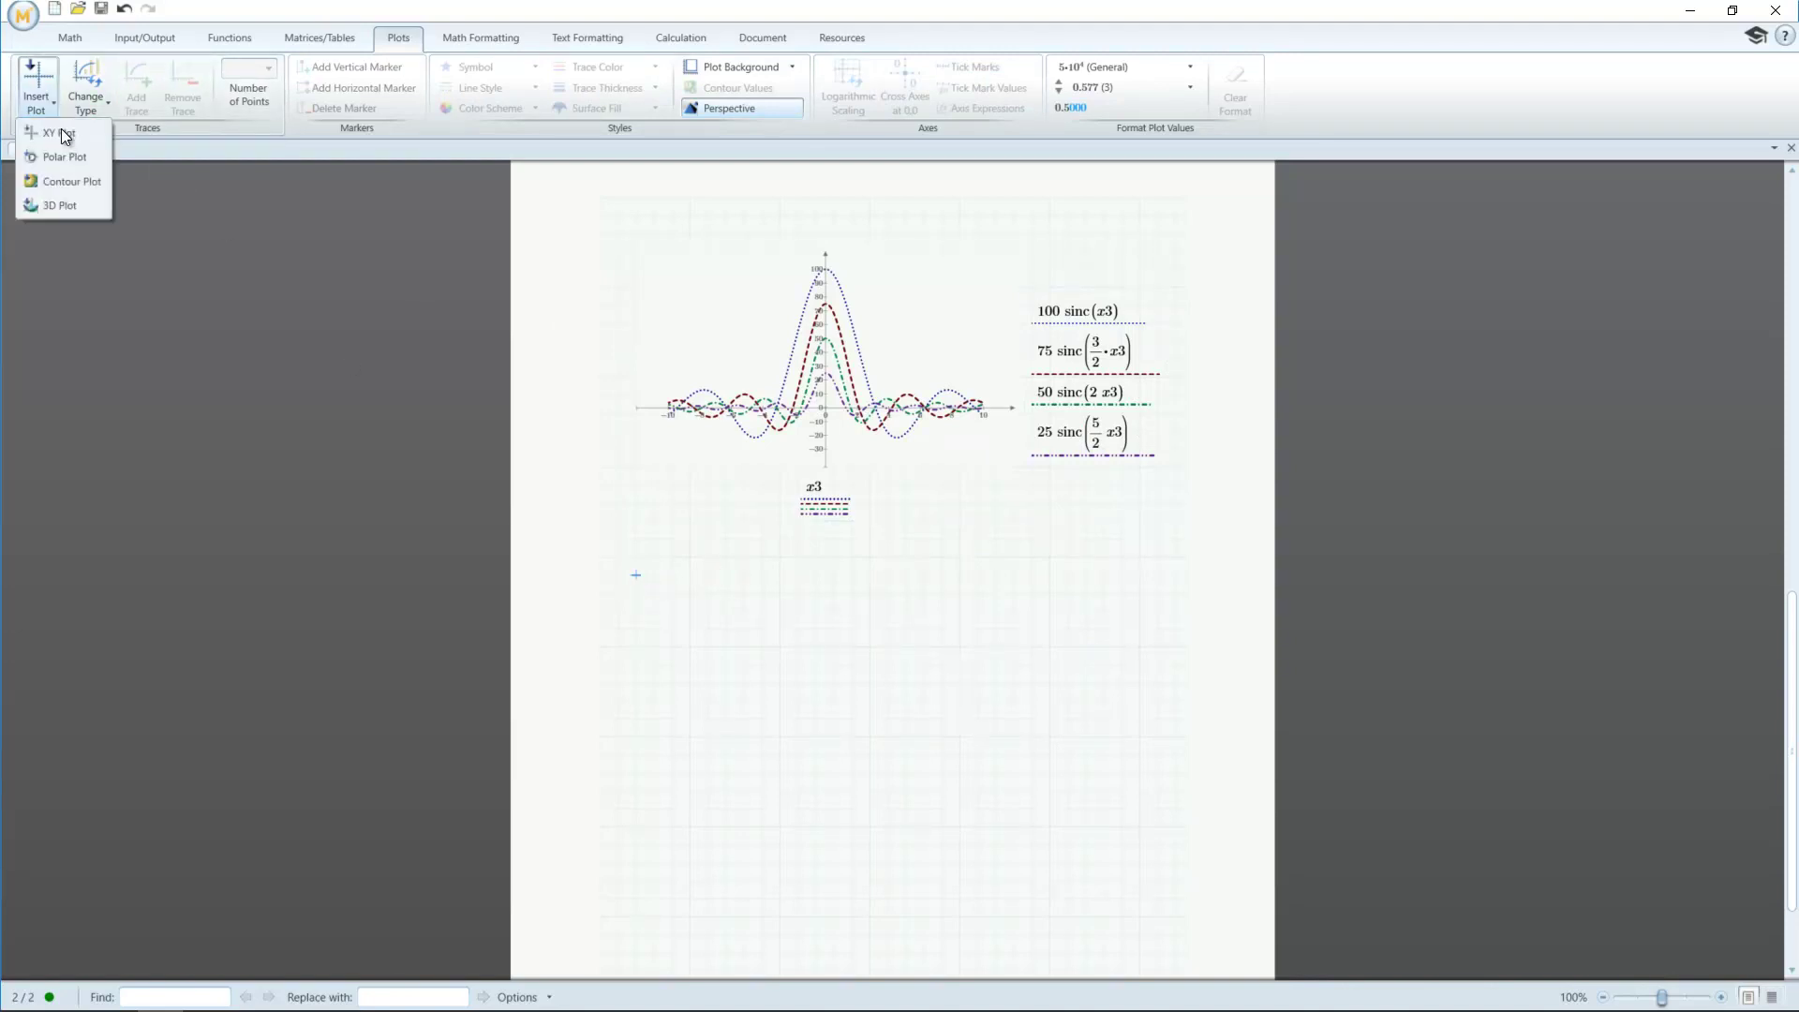
pyautogui.click(57, 136)
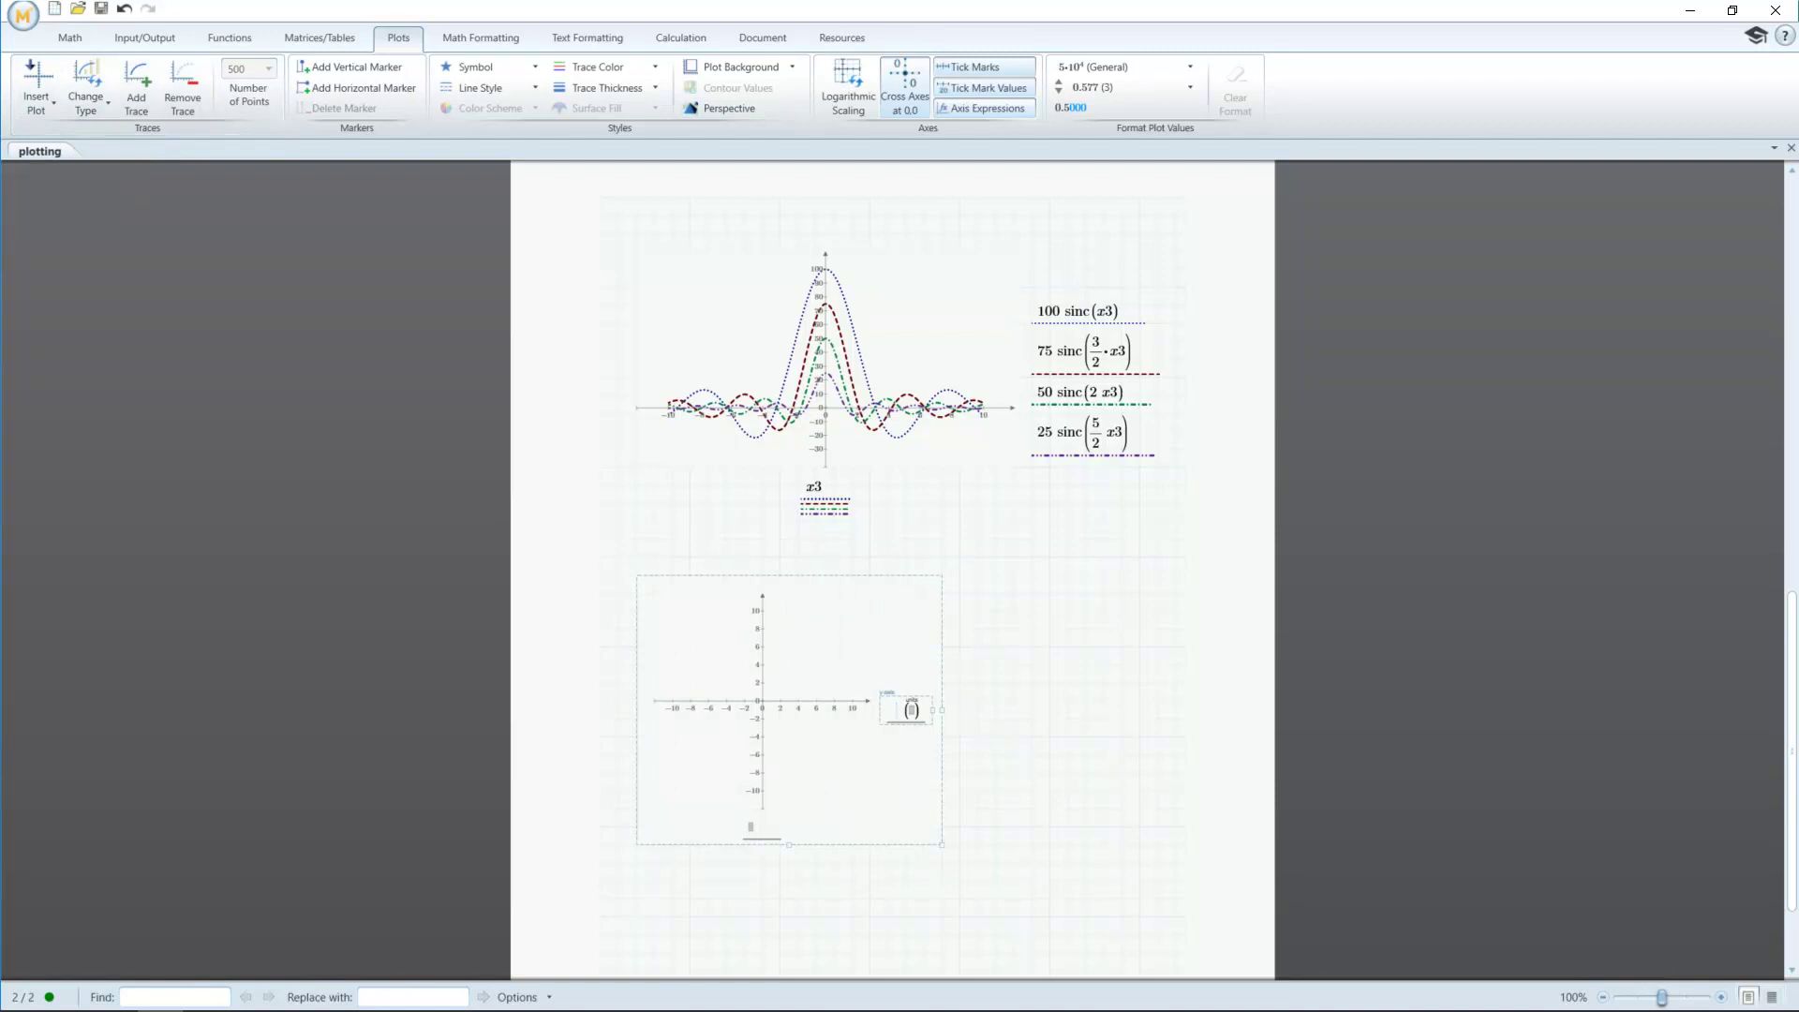
pyautogui.write('1/100 ')
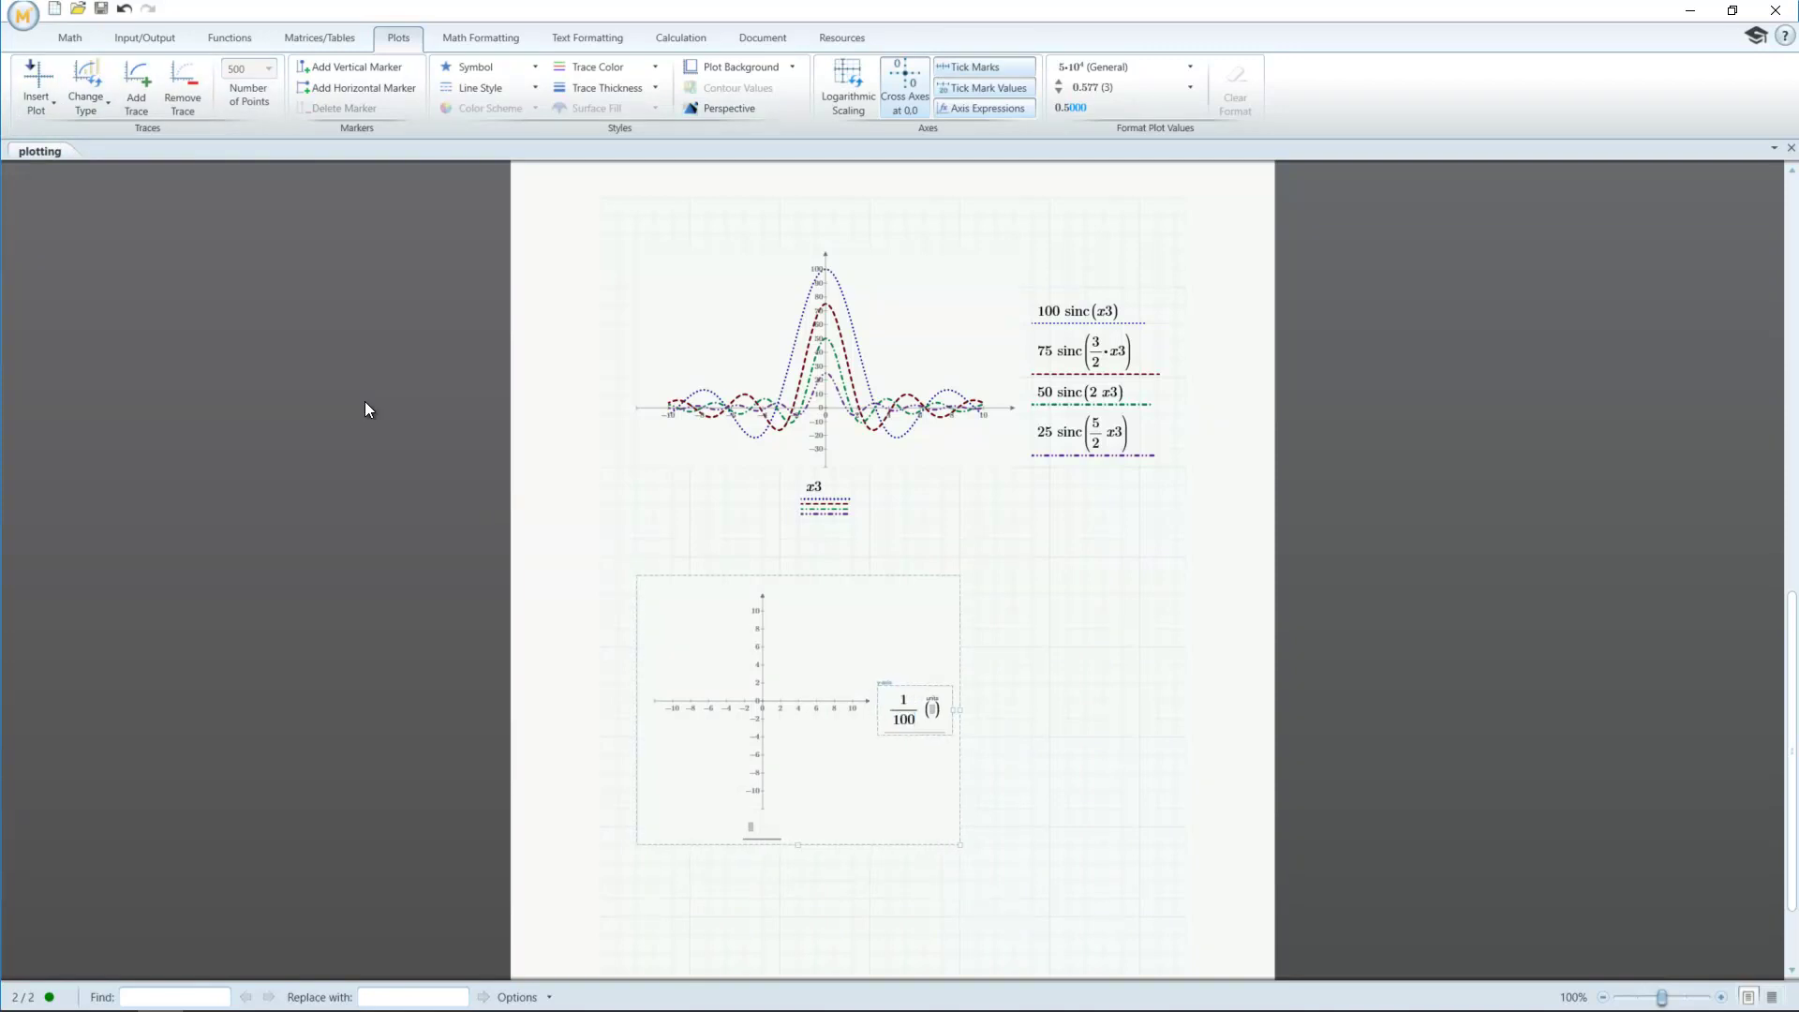
pyautogui.write('sinh(x3')
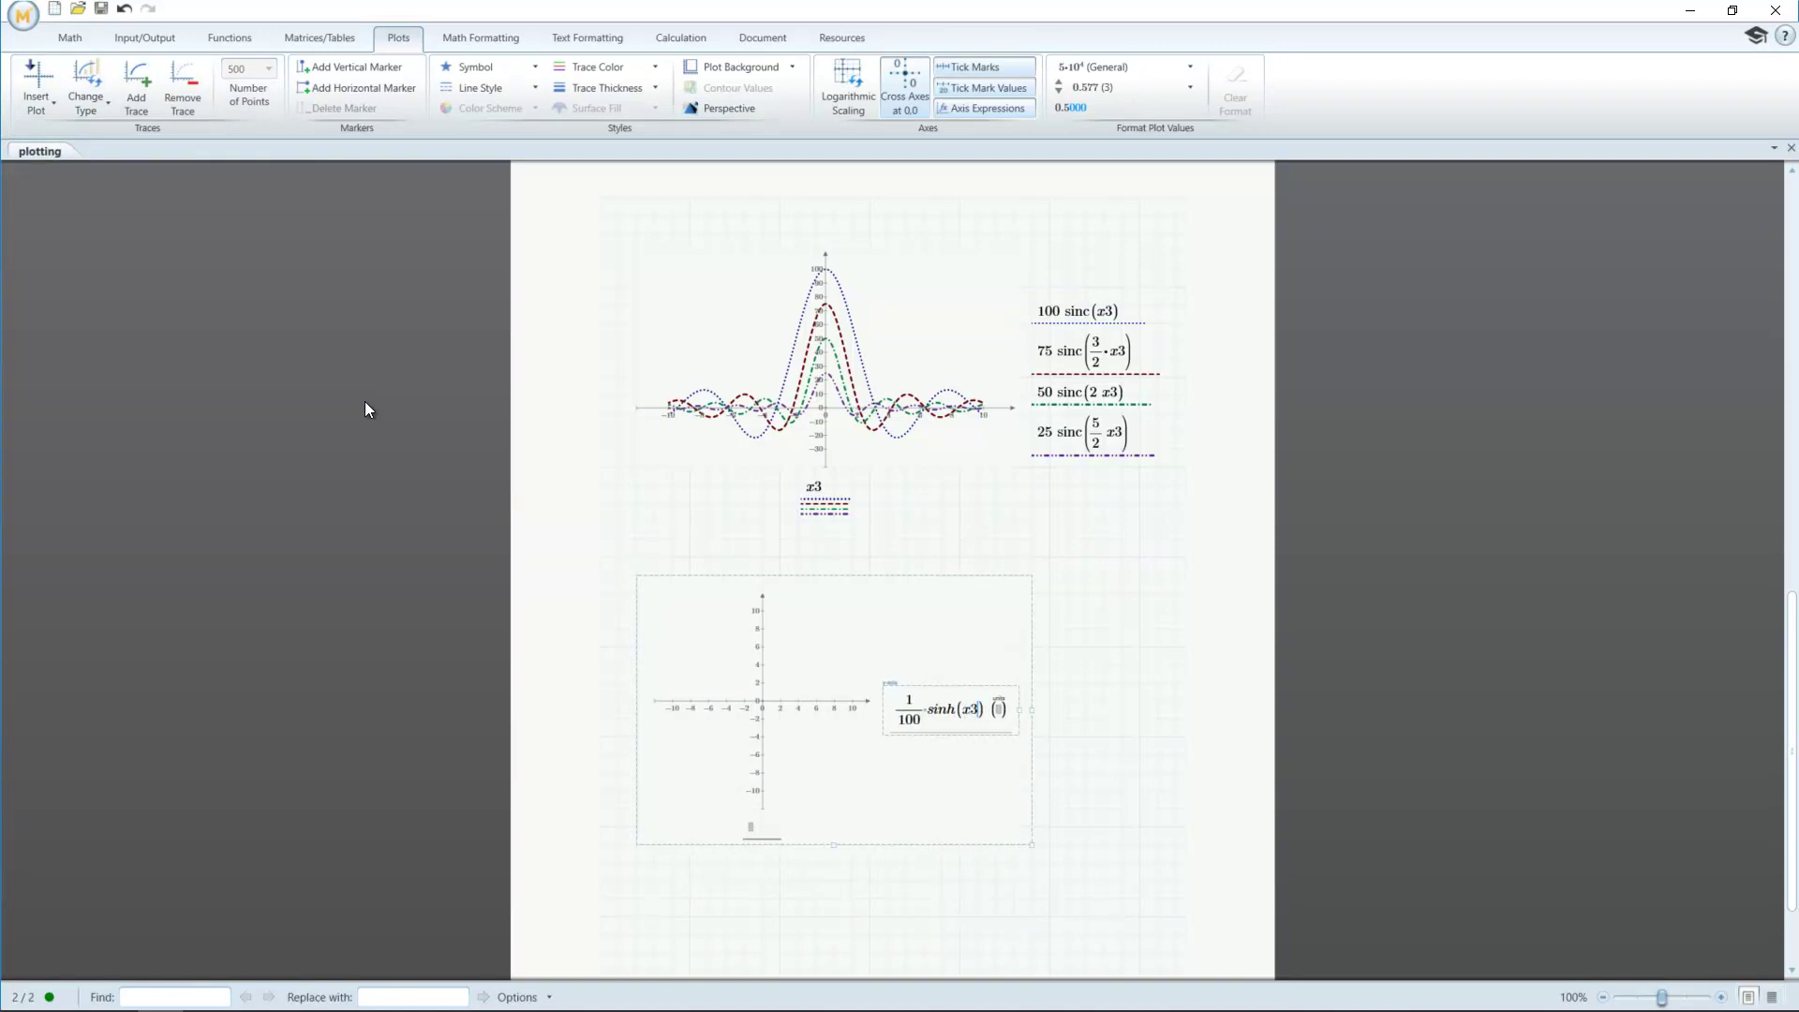
pyautogui.press(',')
pyautogui.write('1/75')
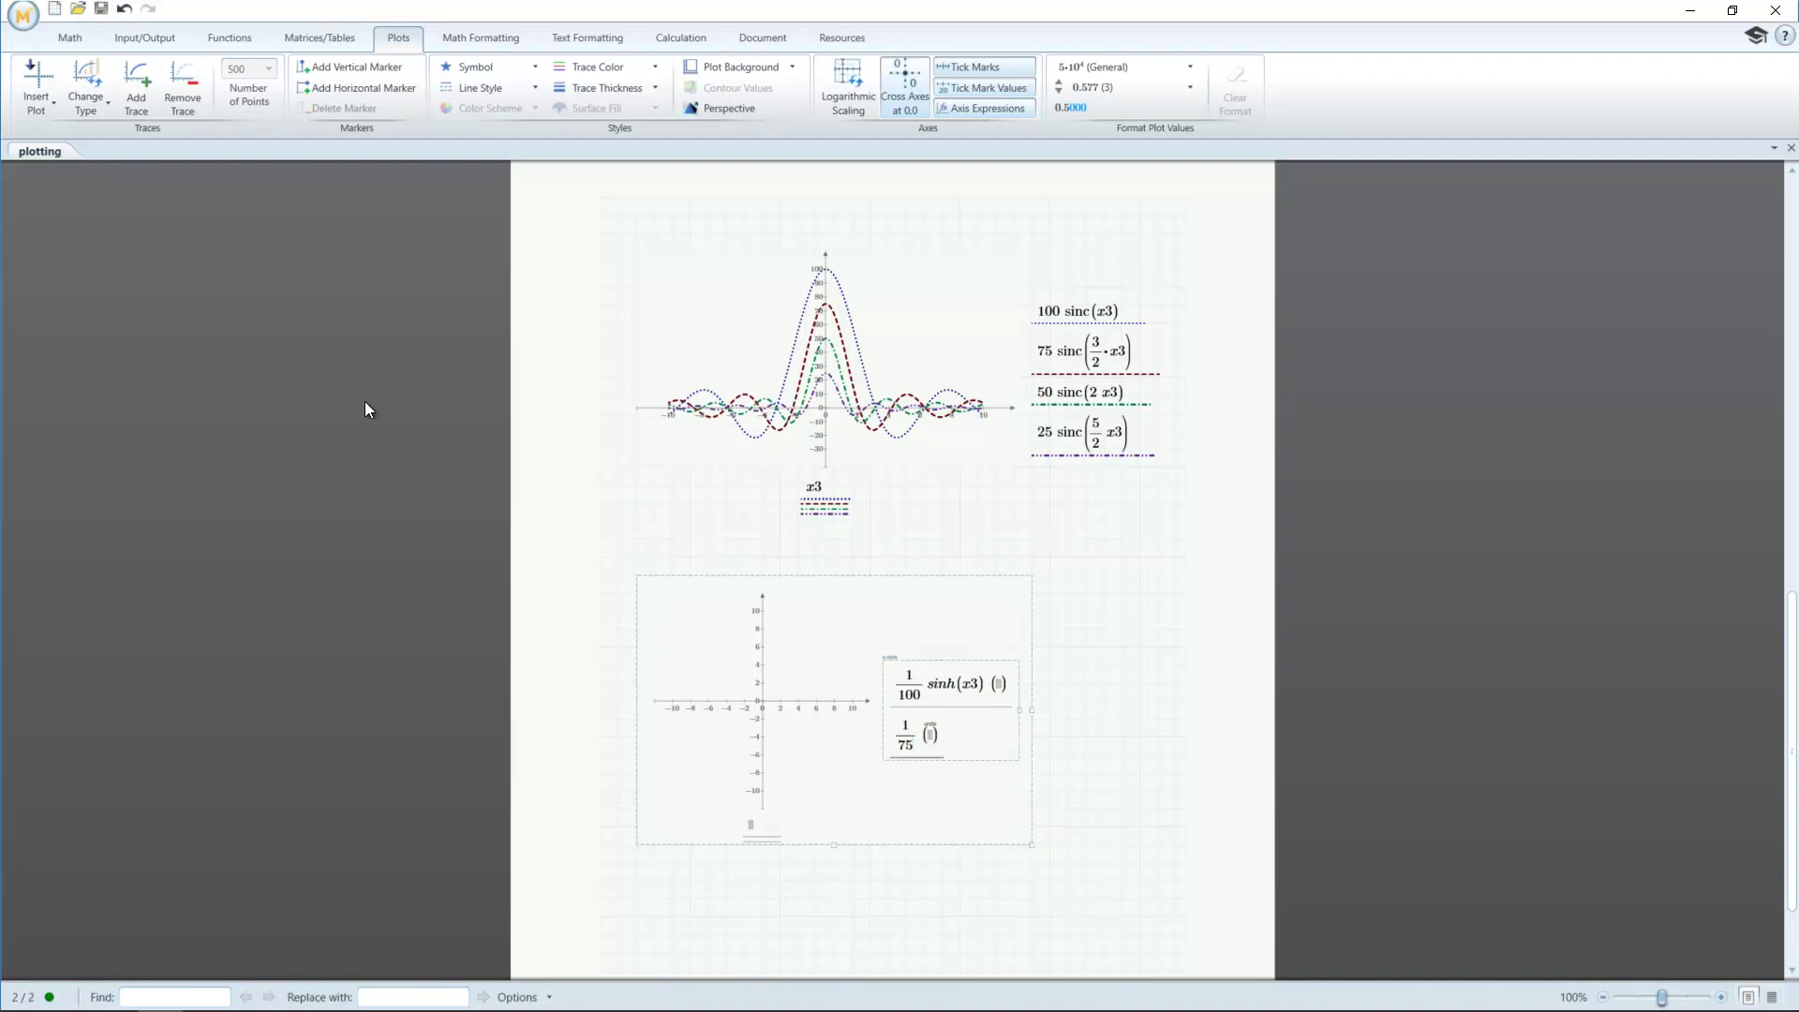
pyautogui.write(' sinh(x3')
pyautogui.press(',')
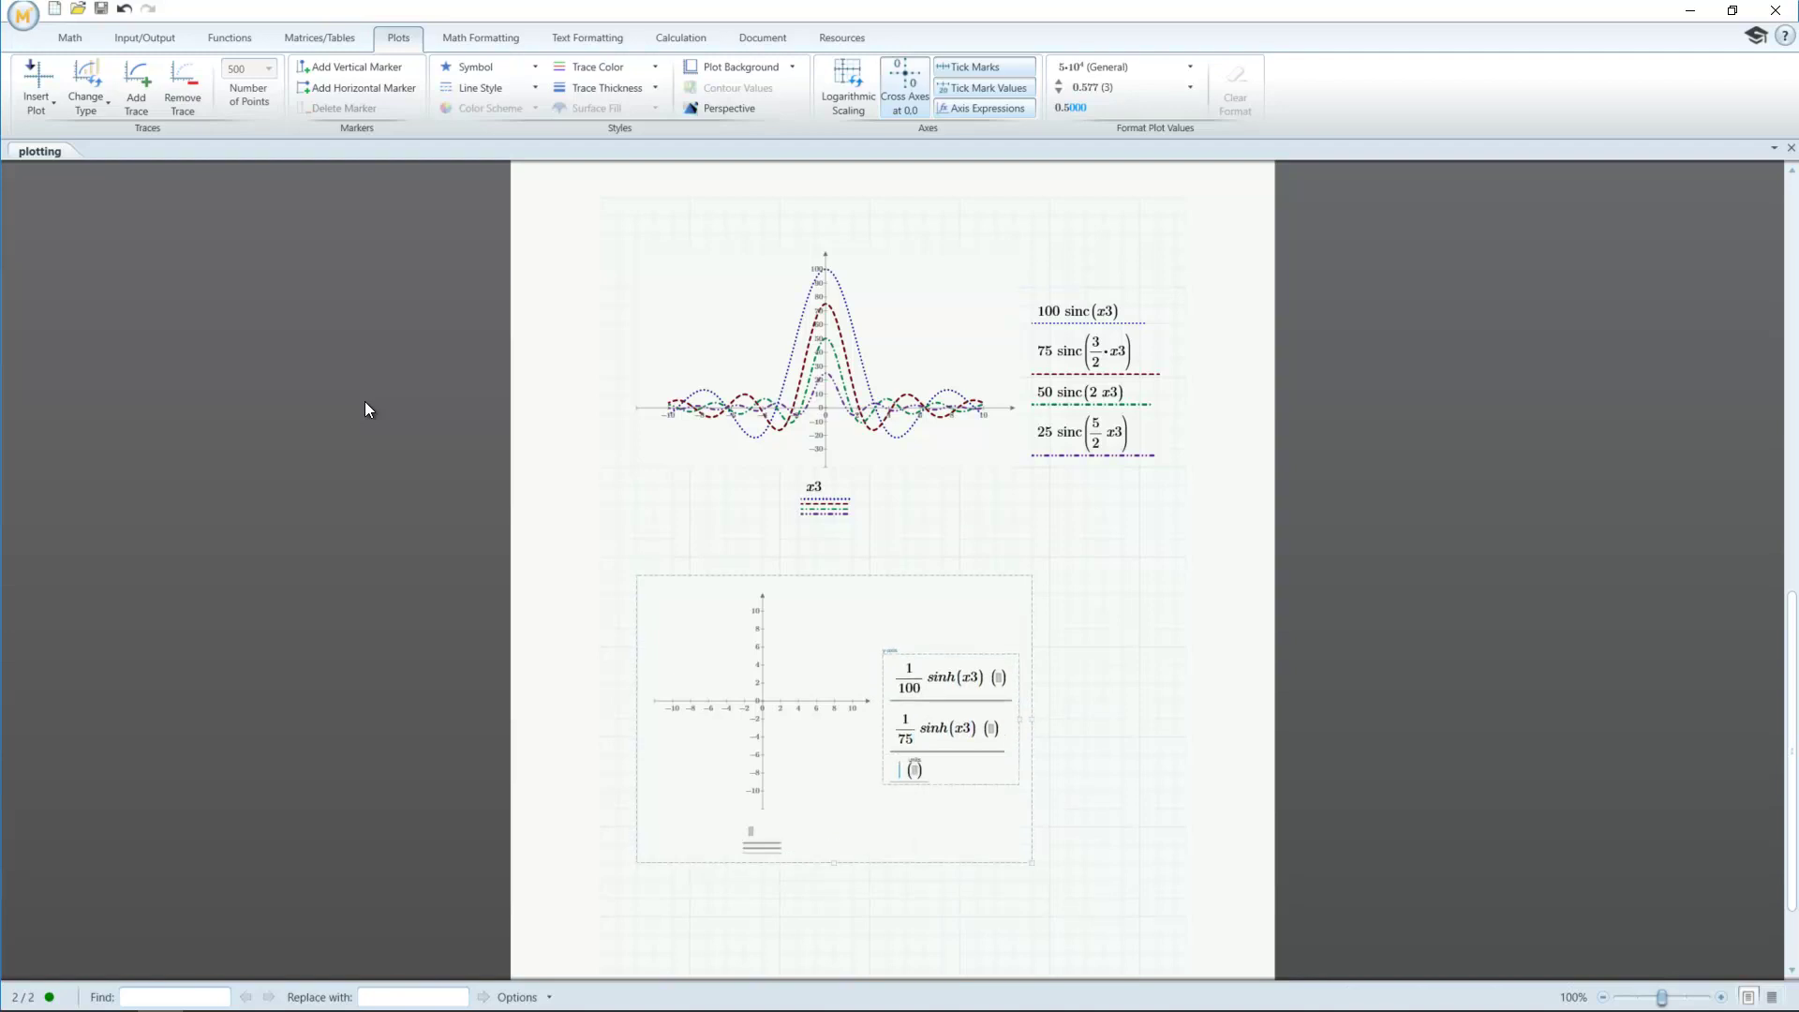
# Add traces 1/50·sinh(x3) and 1/25·sinh(x3) and set the x-axis to x3
pyautogui.write('1/50 ')
pyautogui.write('sinh(x3')
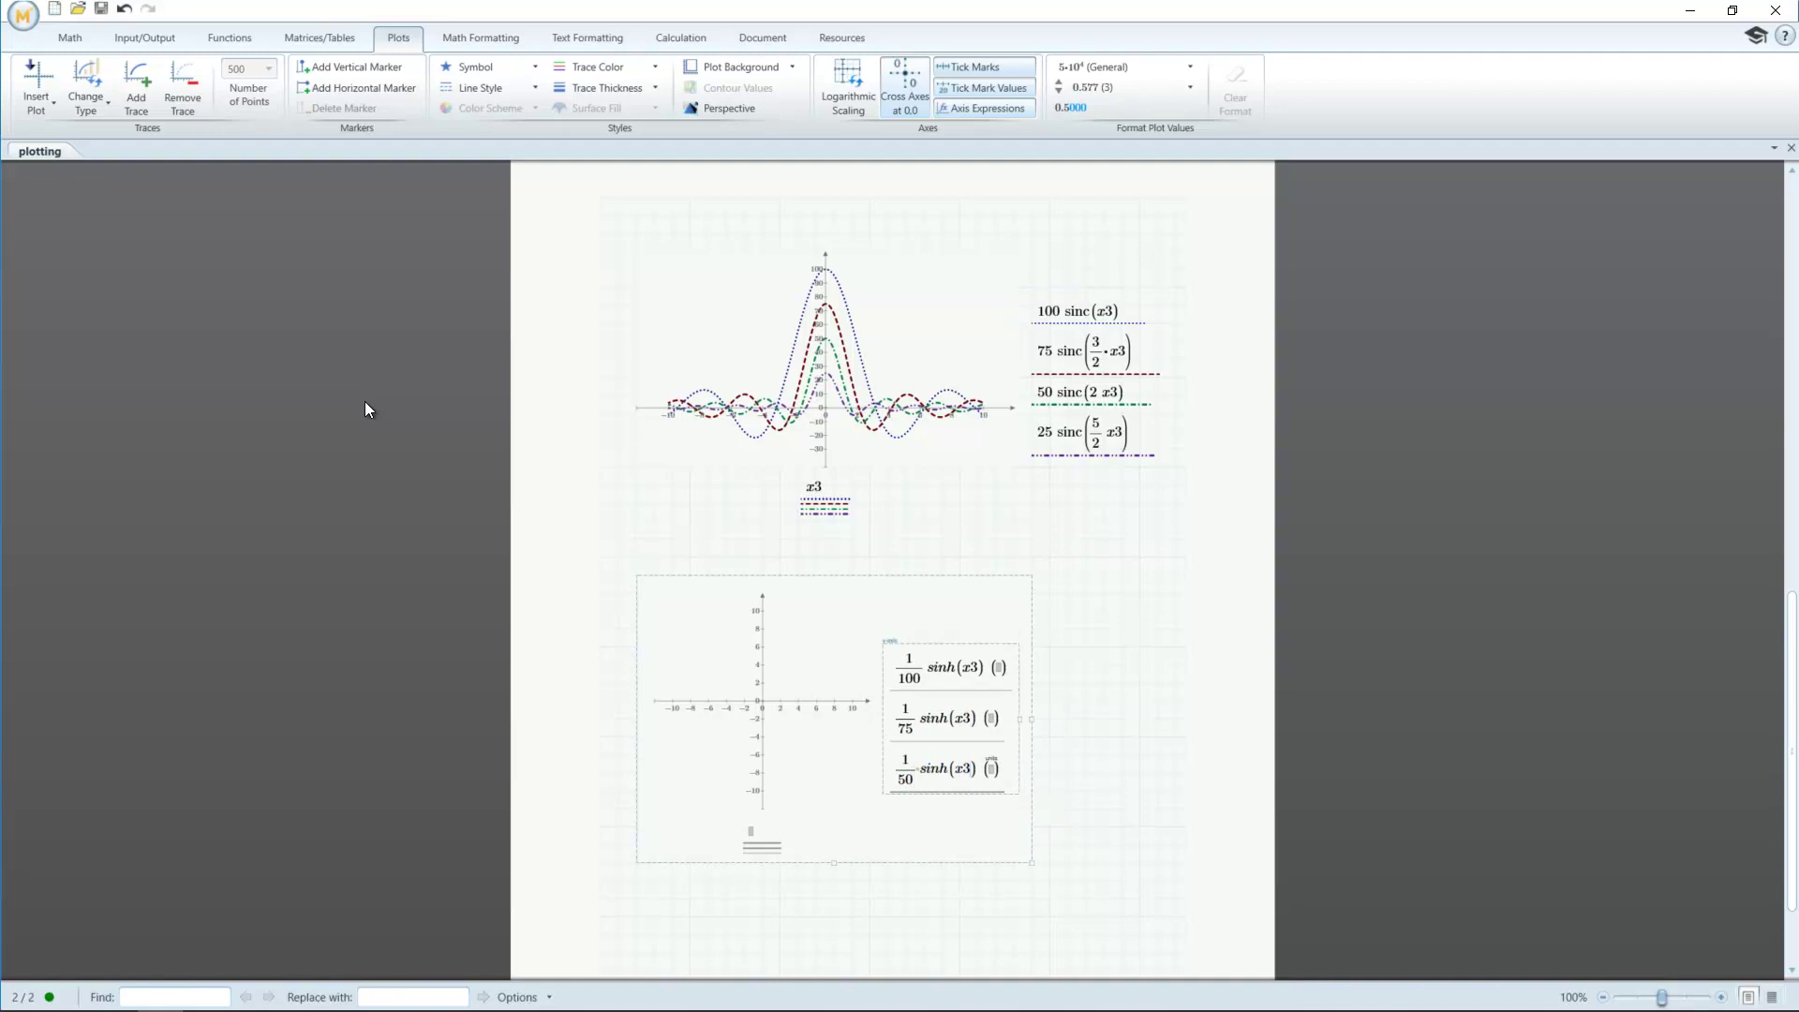
pyautogui.press(',')
pyautogui.write('1/25 sinh(x3')
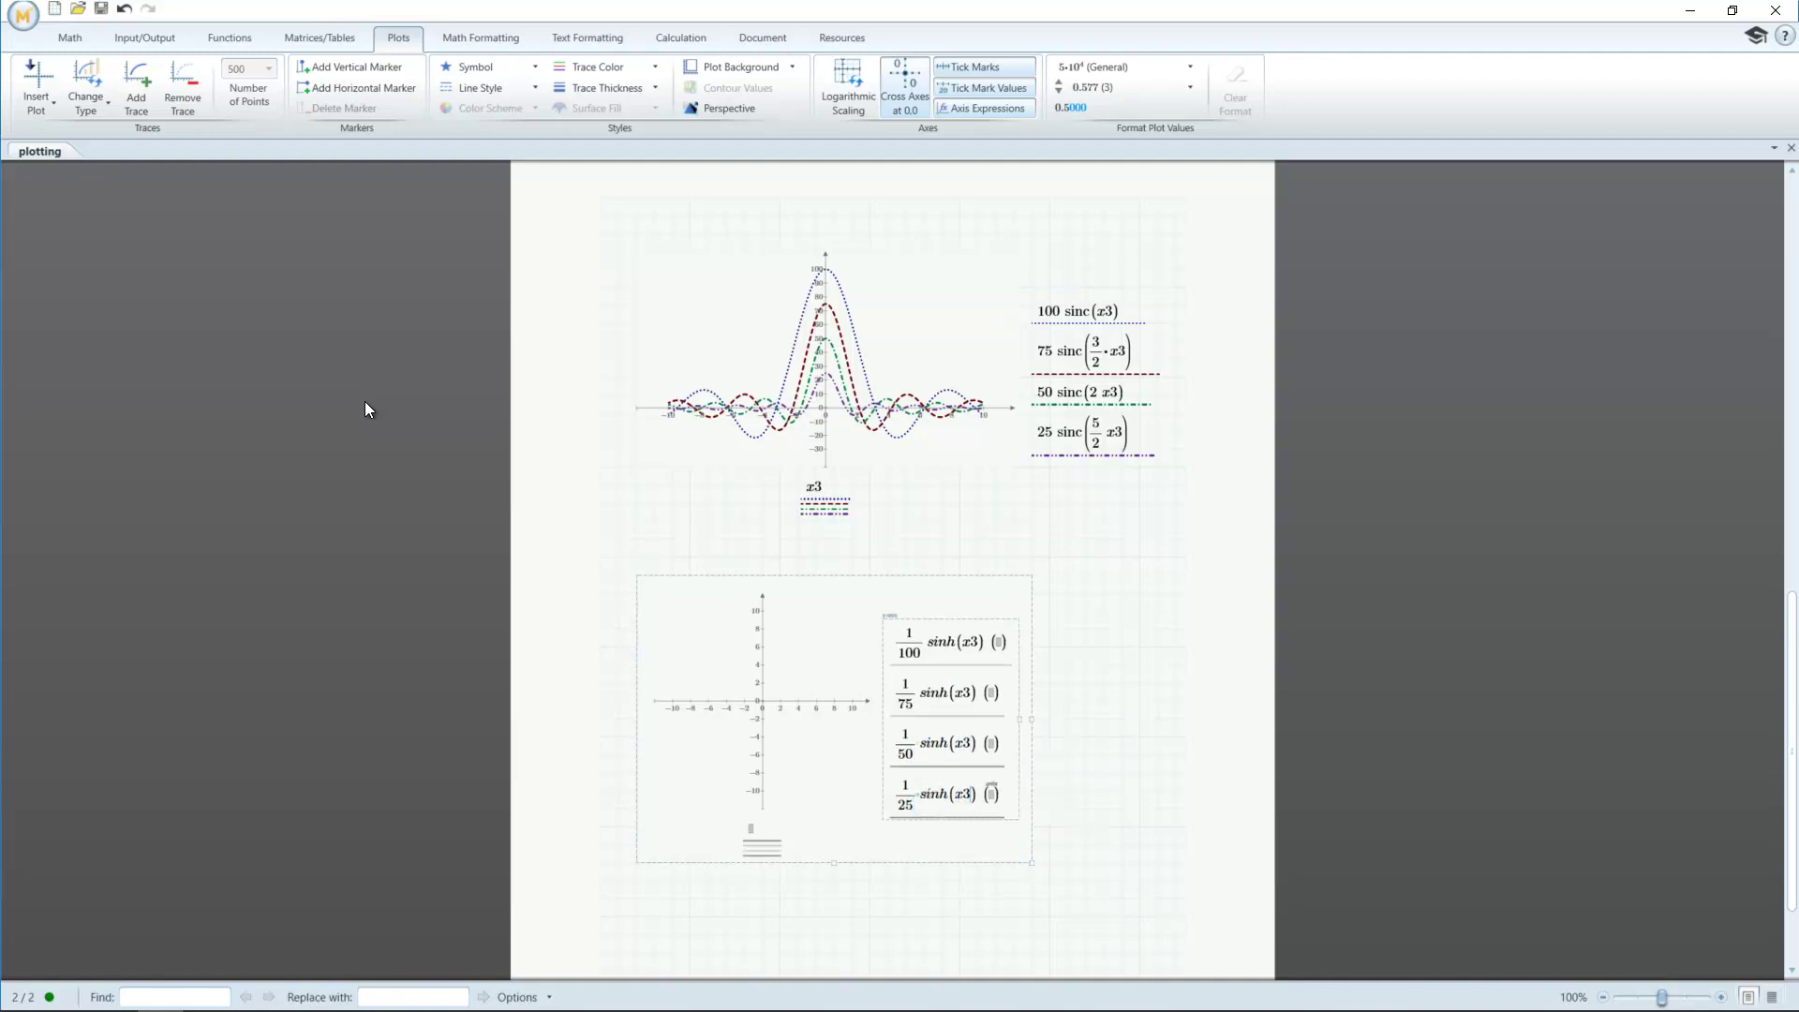
pyautogui.press('Tab')
pyautogui.write('x3')
pyautogui.press('Return')
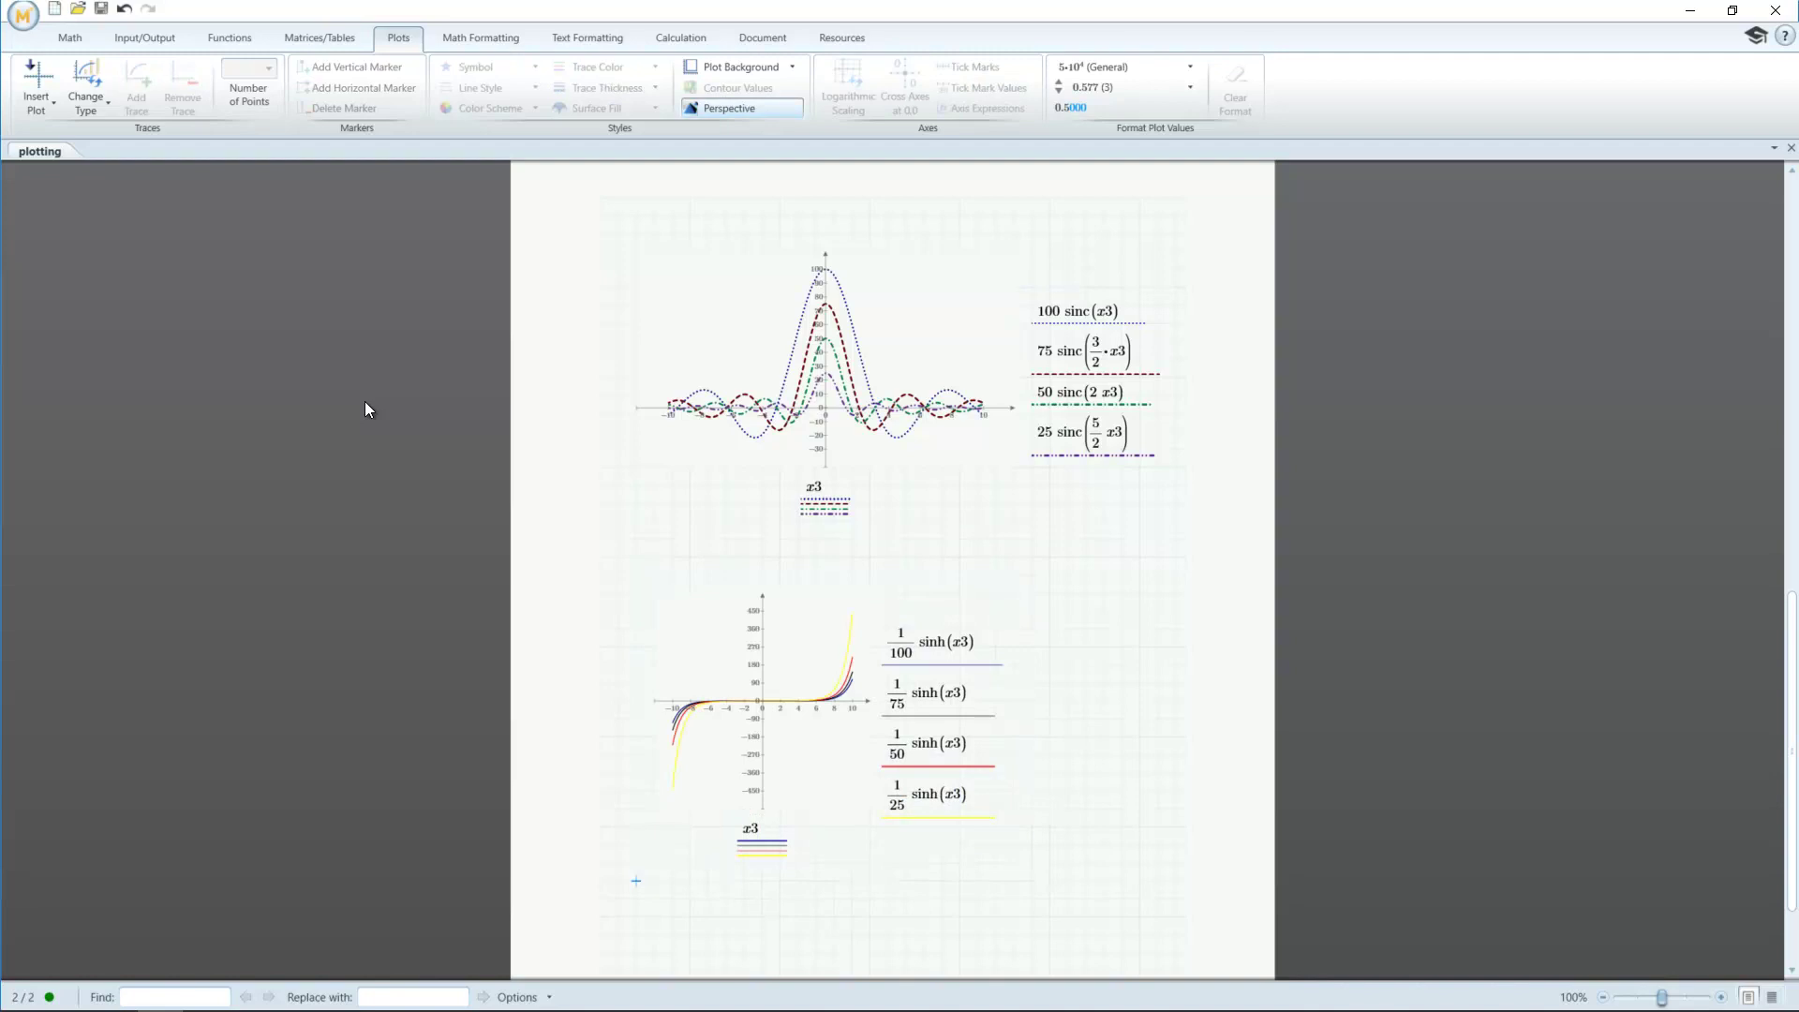
# Recolour the sinh traces to distinct colours: blue, orange, green and red
pyautogui.click(1003, 735)
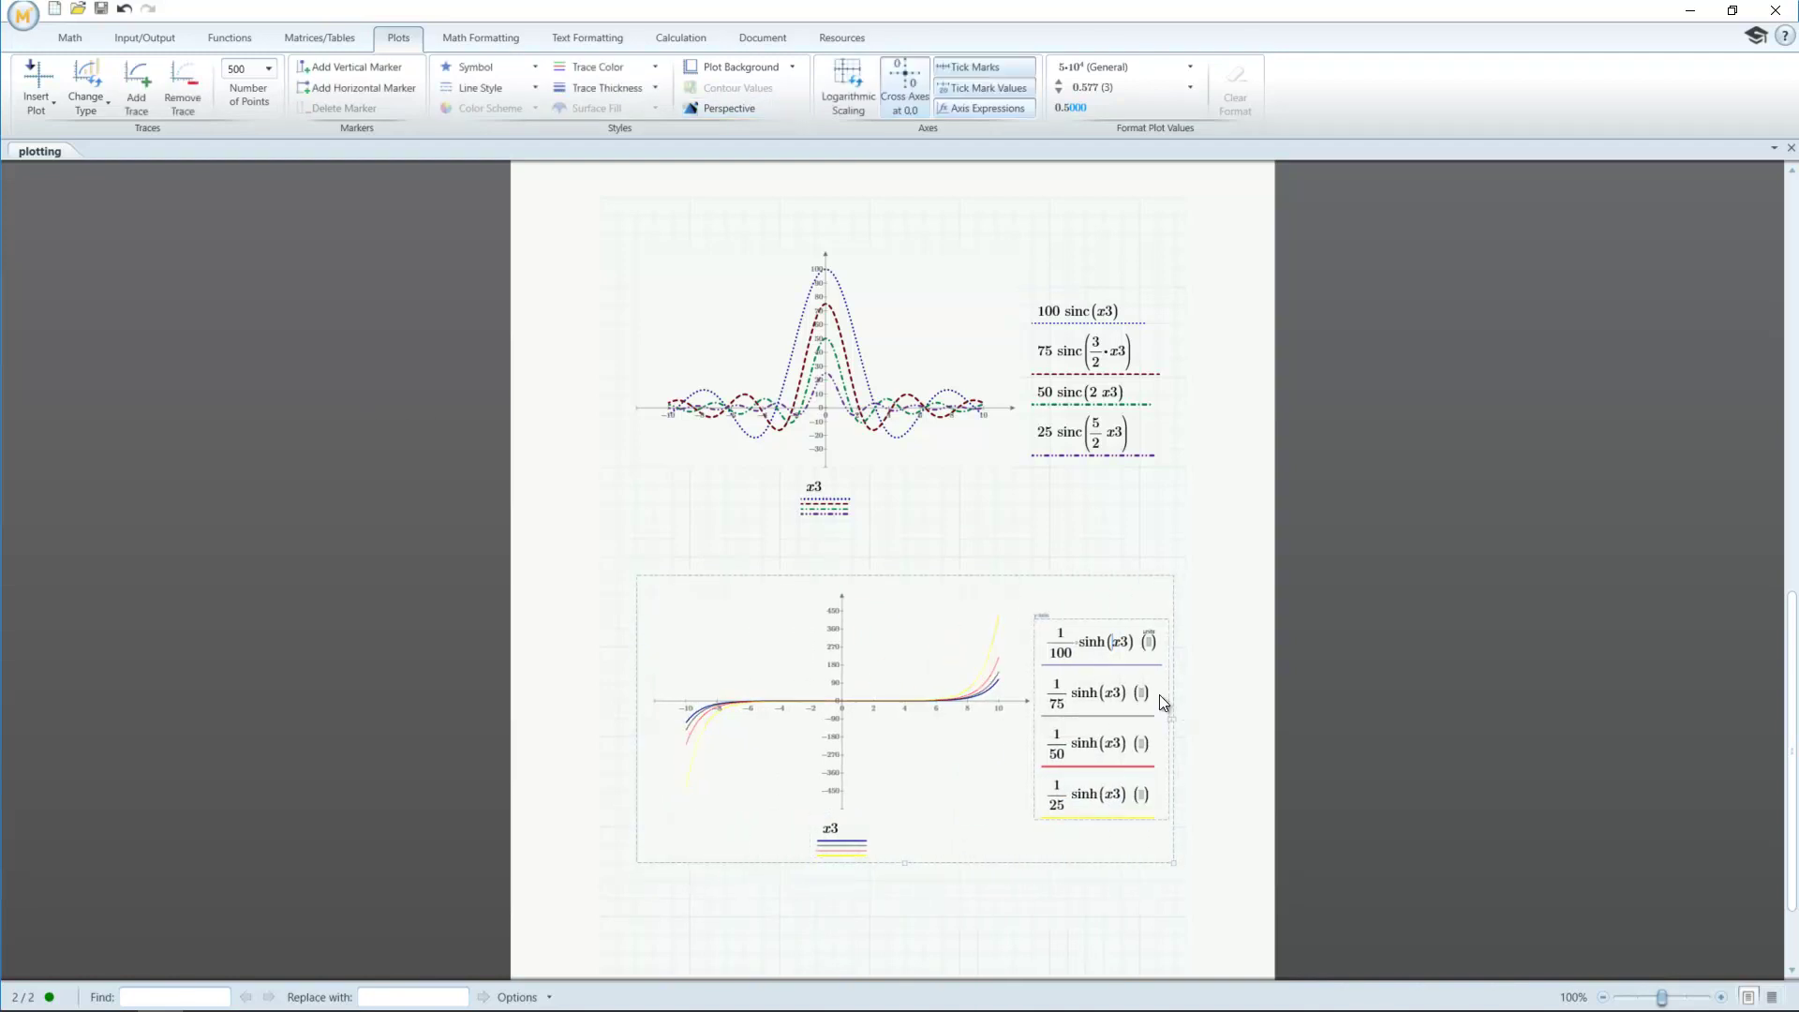
pyautogui.click(1112, 645)
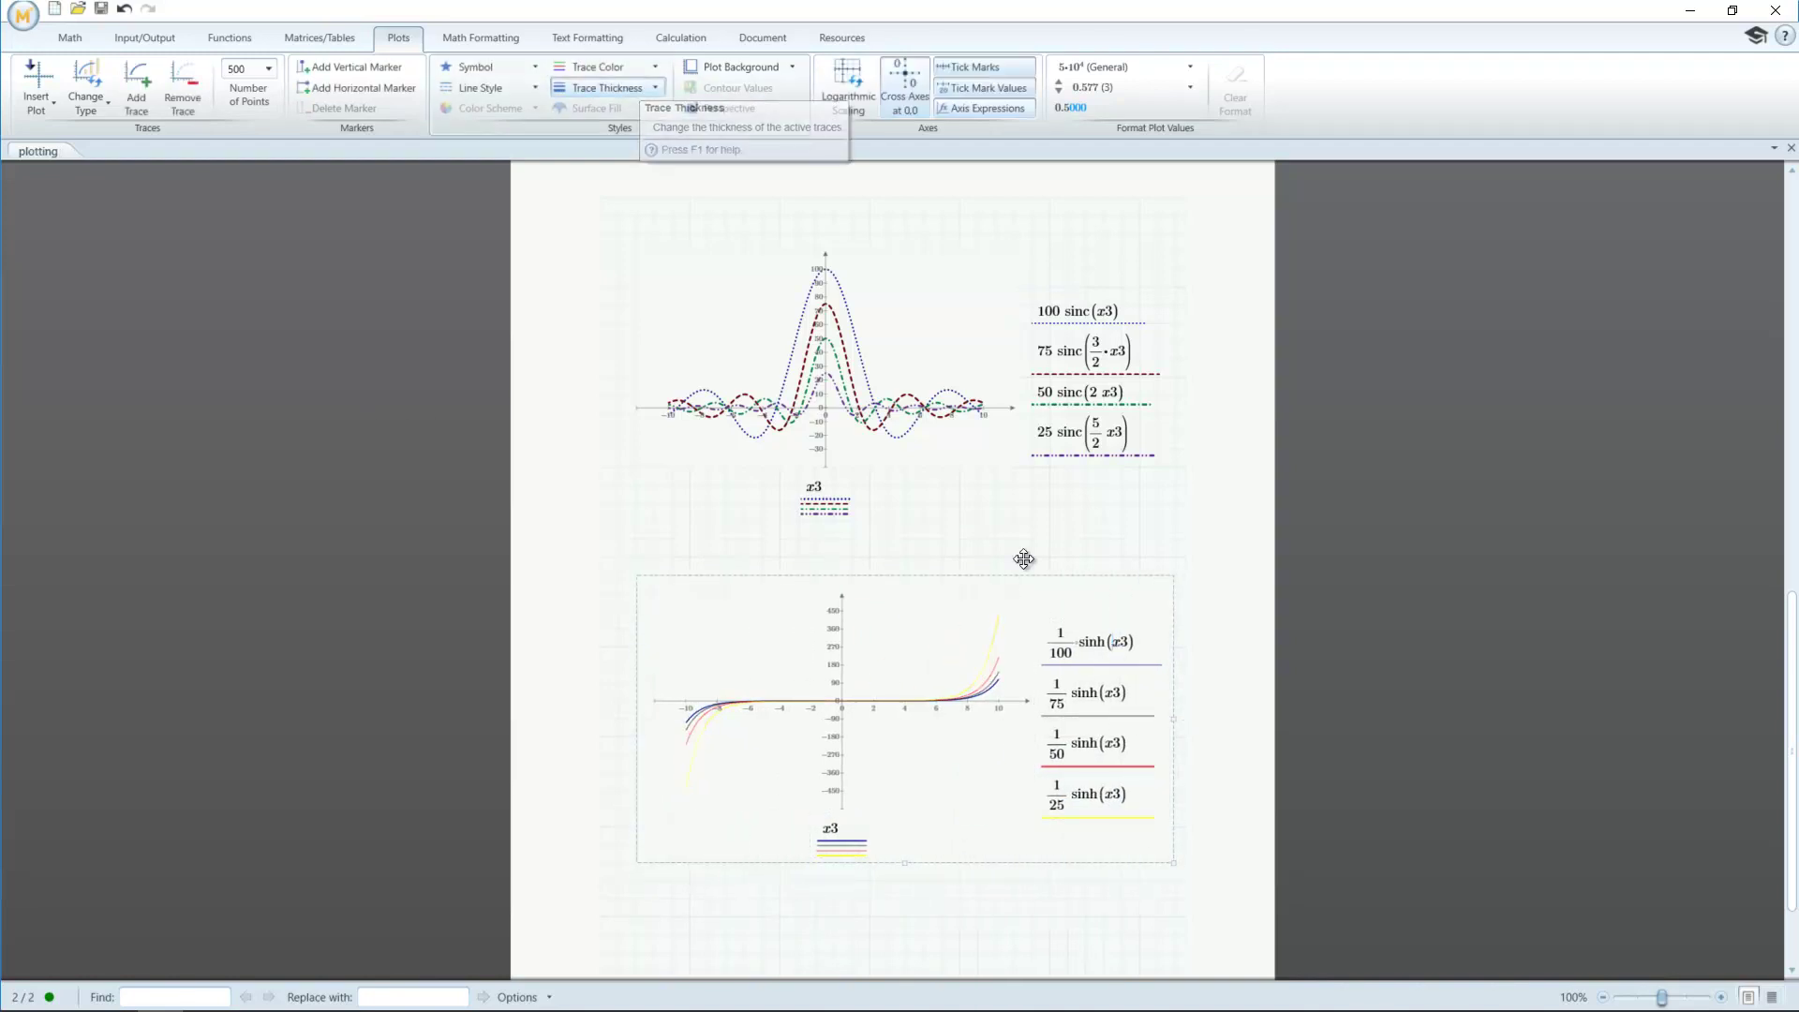
pyautogui.click(647, 68)
pyautogui.click(584, 89)
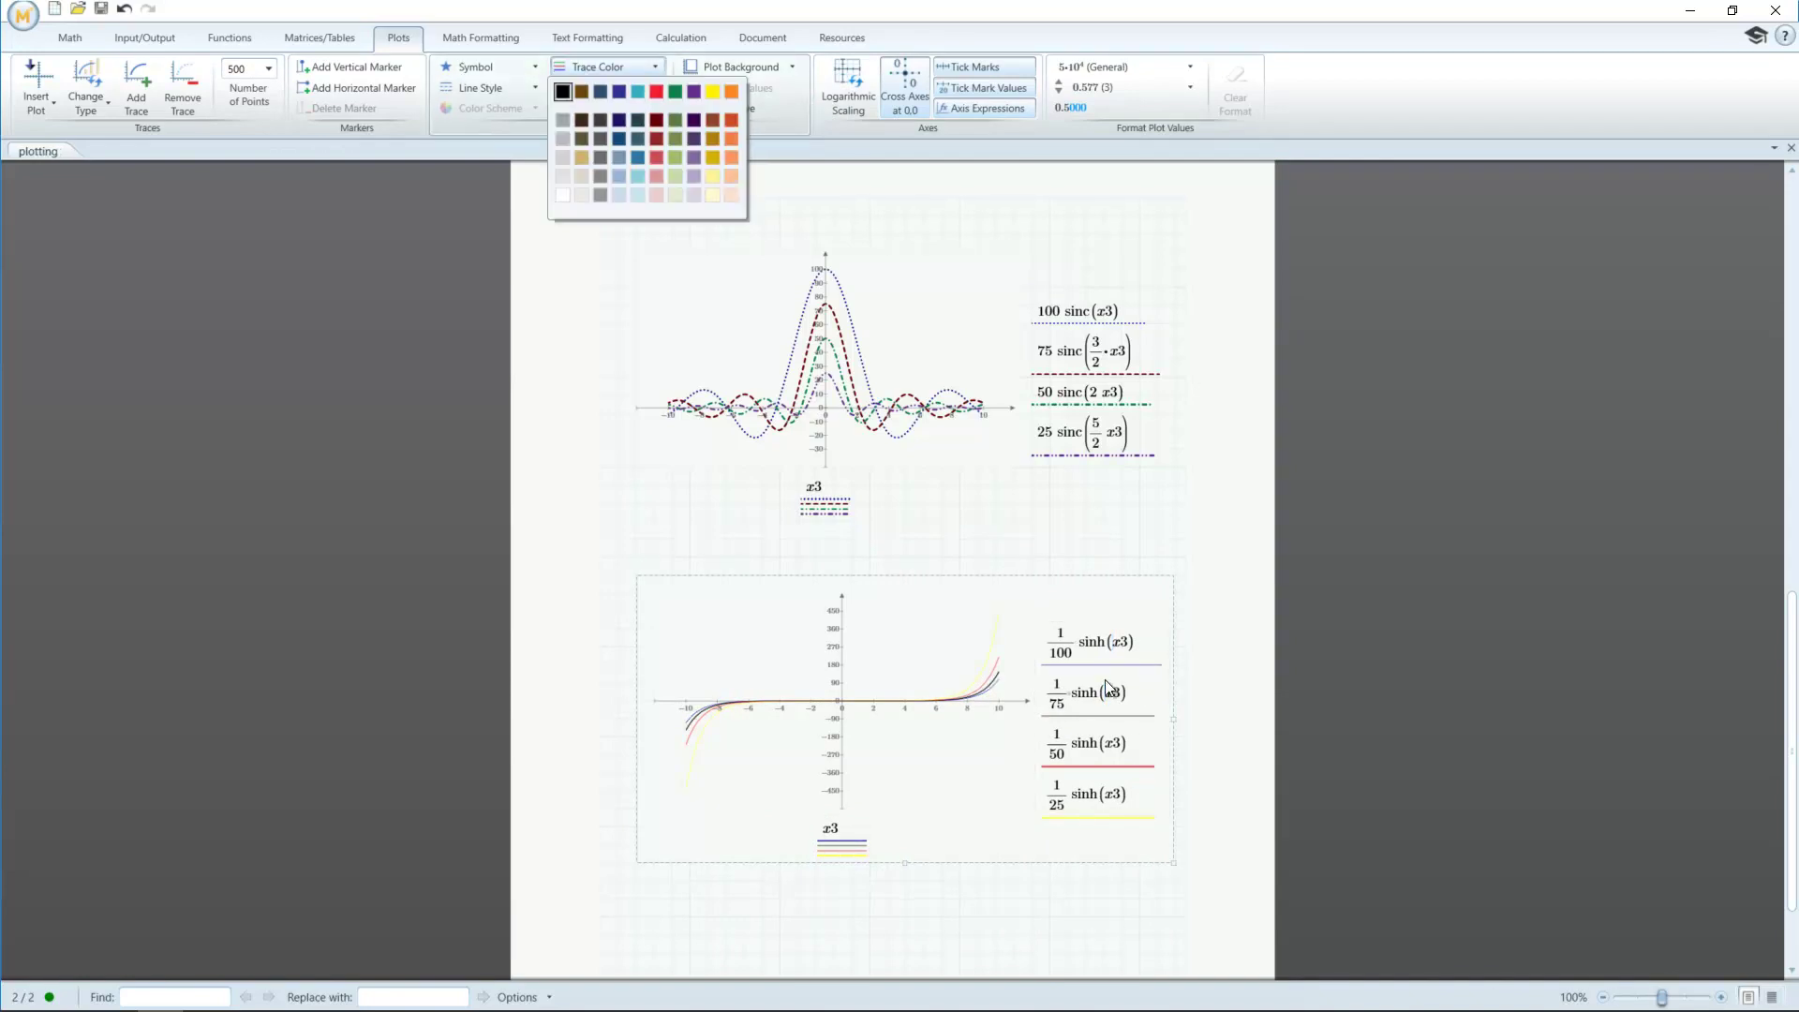
pyautogui.click(656, 111)
pyautogui.click(629, 66)
pyautogui.click(583, 91)
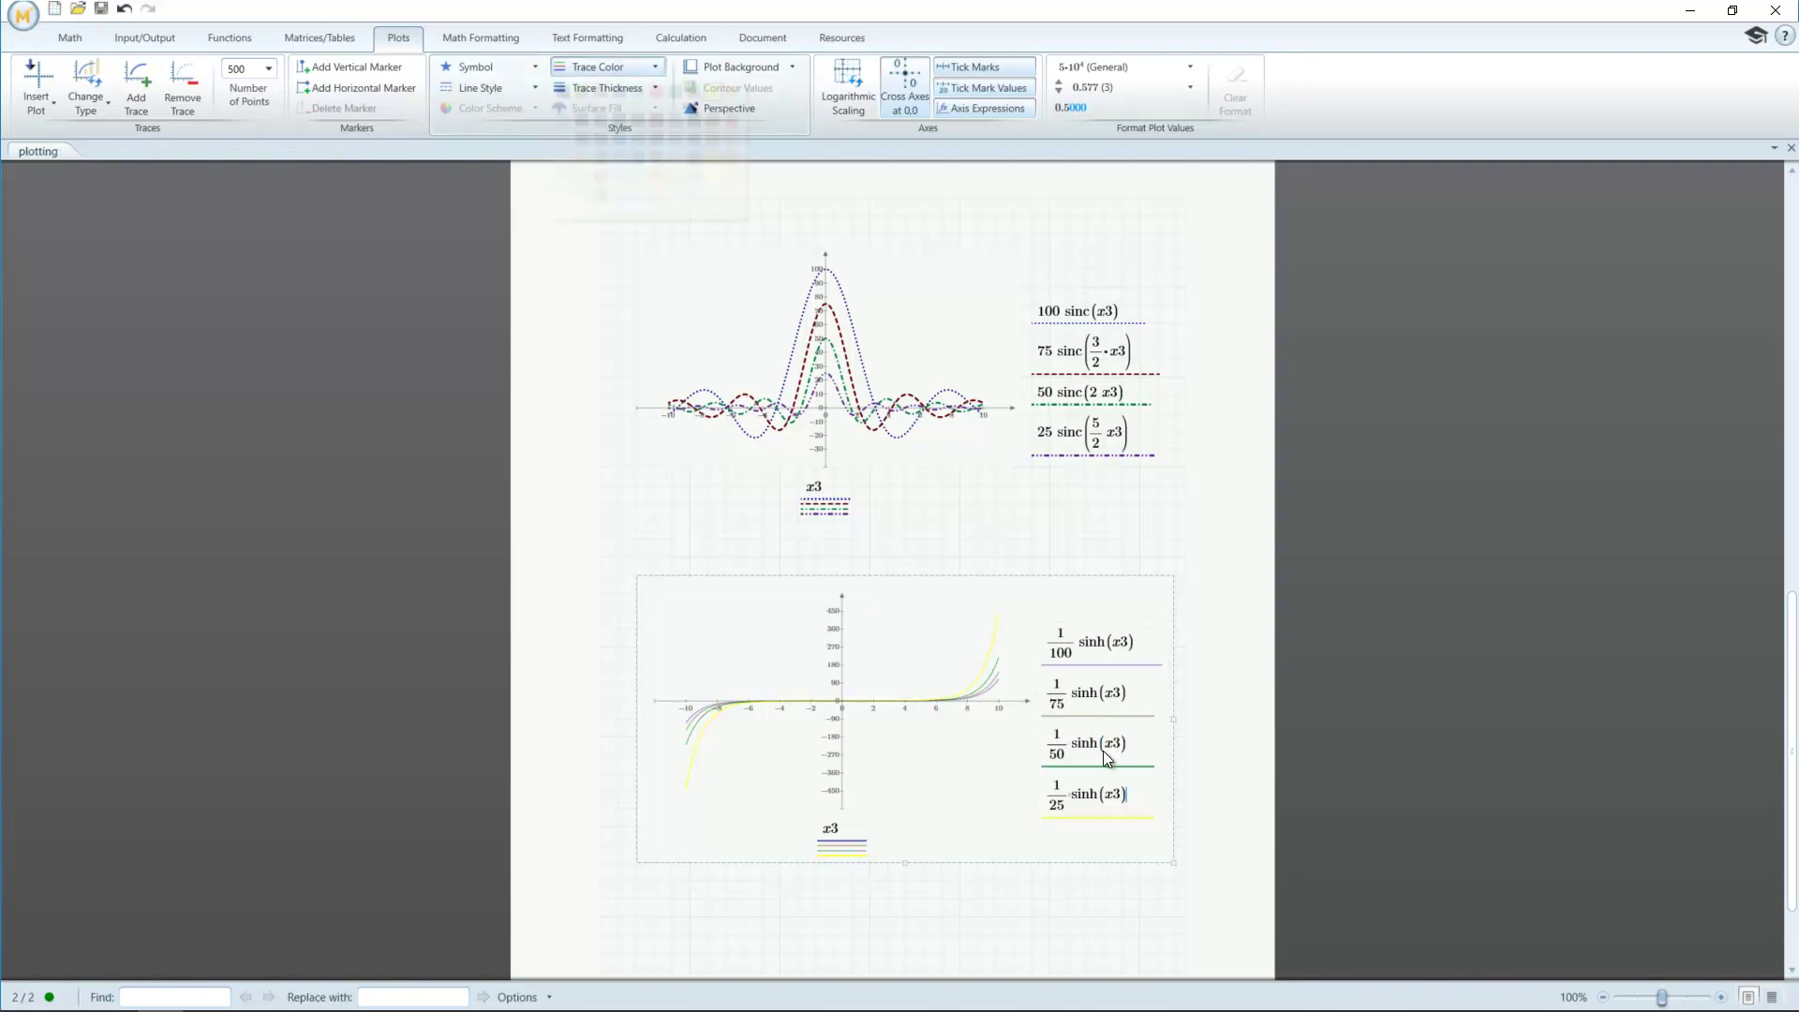
pyautogui.click(581, 70)
pyautogui.click(579, 72)
# Move the sinh plot slightly lower and start an empty third page below
pyautogui.scroll(-3, 676, 122)
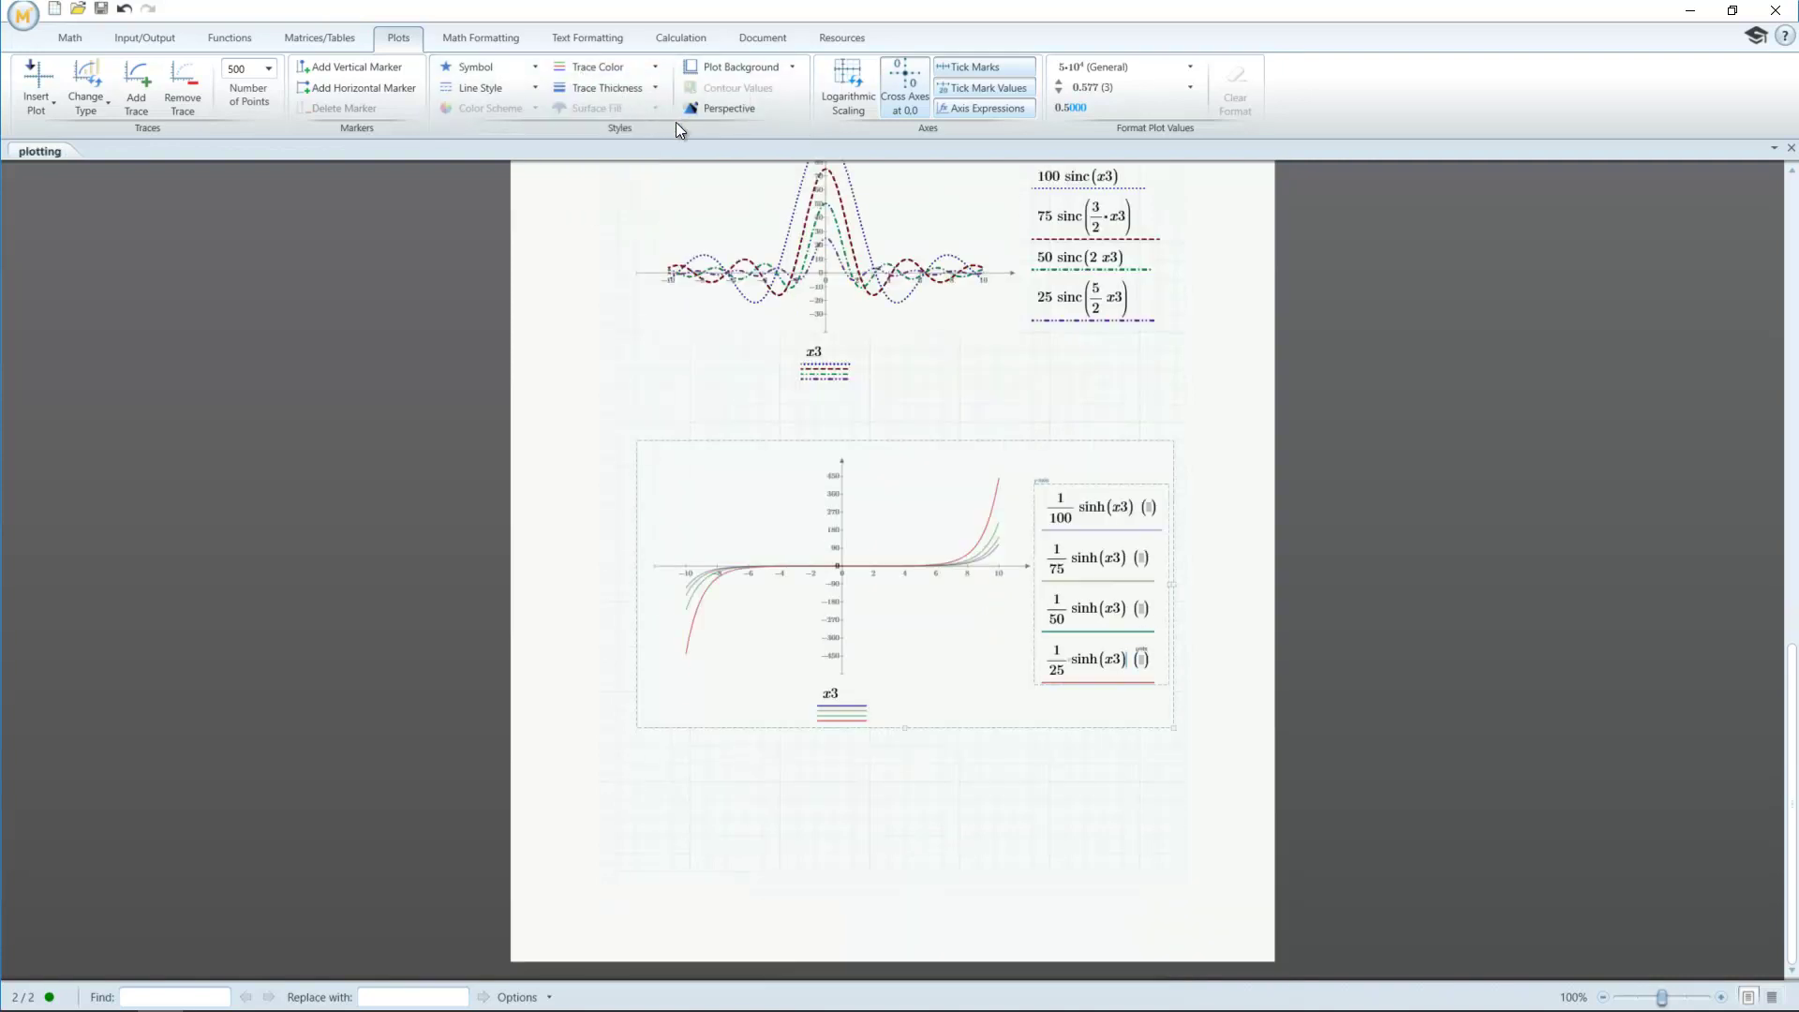
pyautogui.moveTo(1127, 806); pyautogui.dragTo(764, 243)
pyautogui.moveTo(1181, 585); pyautogui.dragTo(1186, 657)
pyautogui.click(1183, 704)
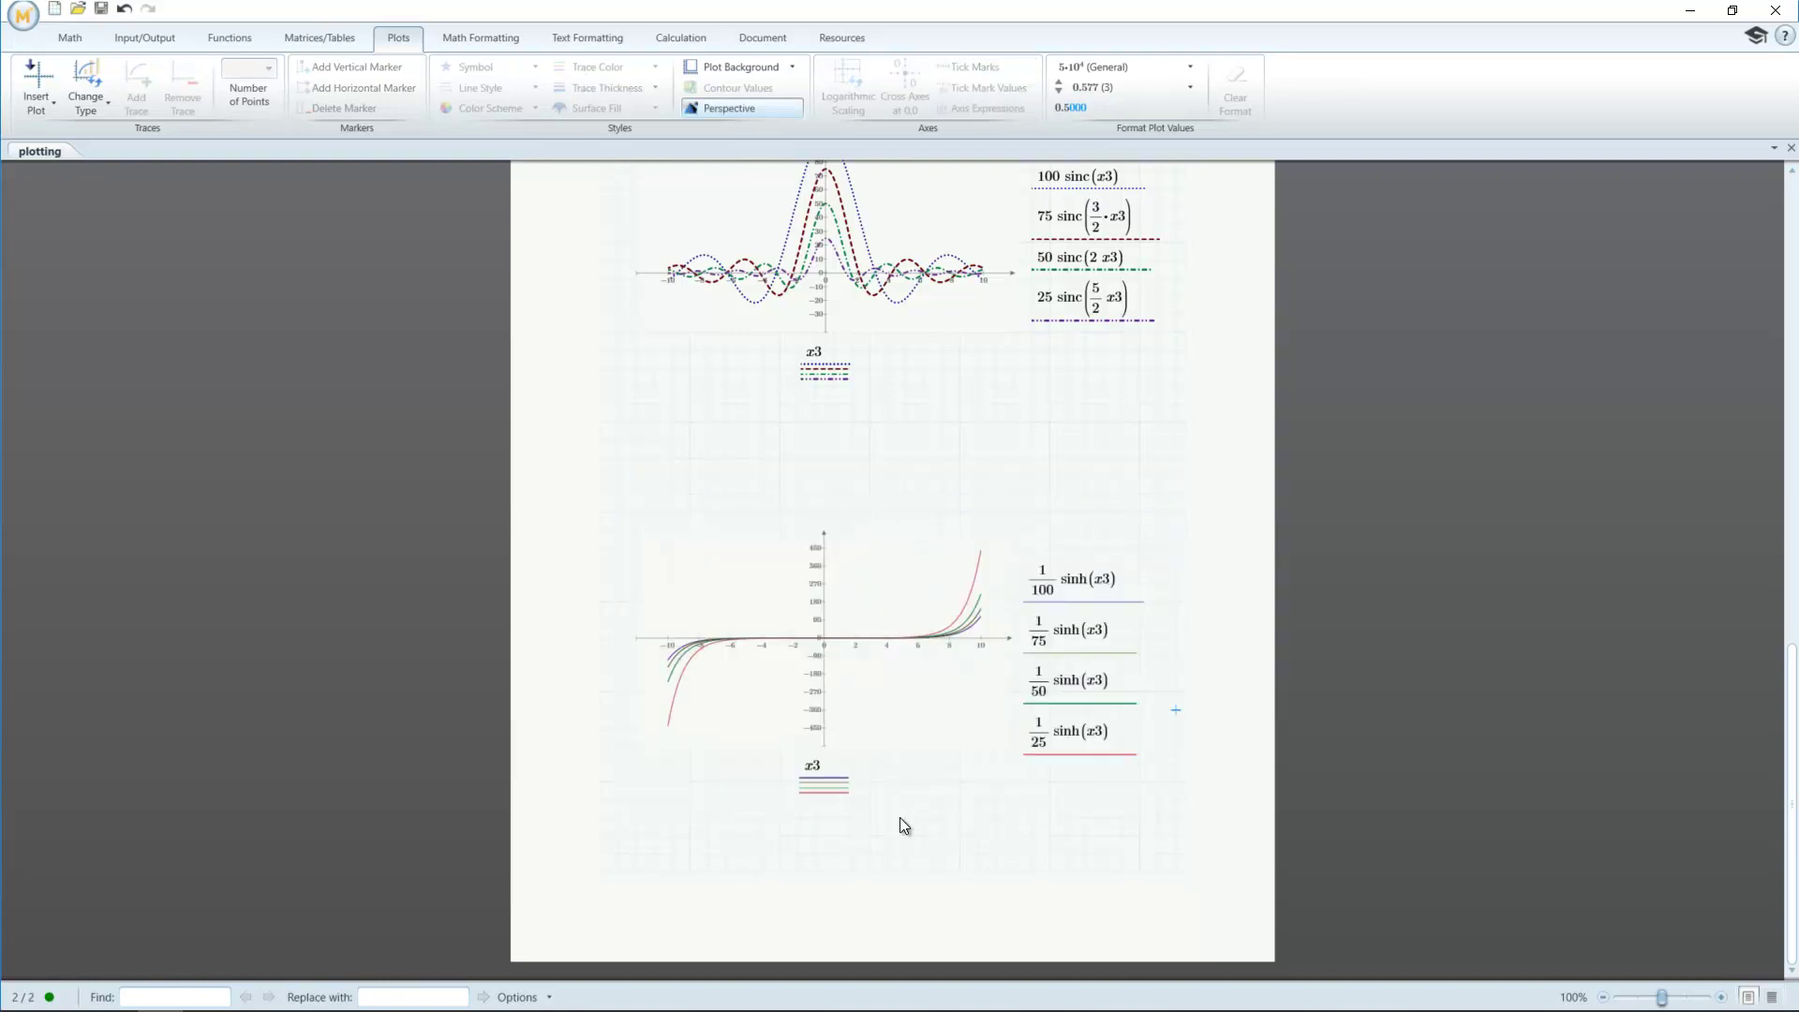
pyautogui.click(715, 884)
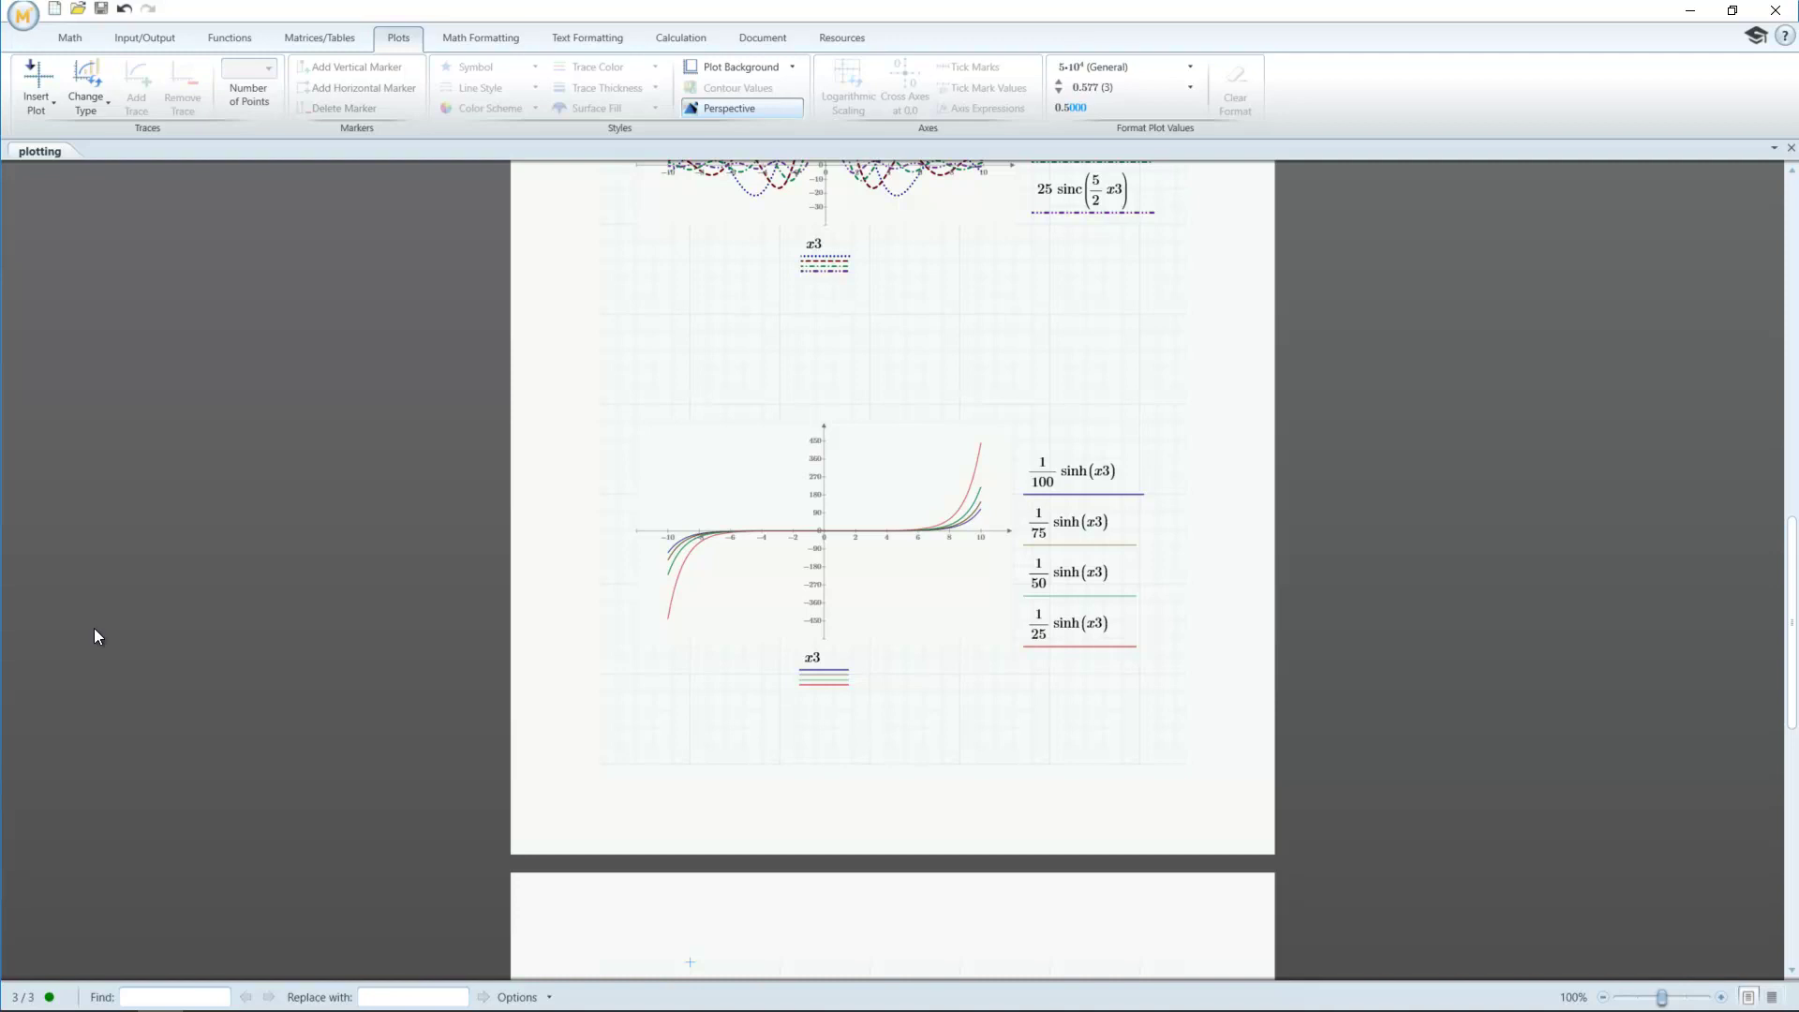
# On page 3, define z1(x,y) := 100(sinc(.75·x)+sinc(.75·y)) and beside it z2(x,y) := 0.01(sinh(x)−sinh(y))
pyautogui.scroll(-8, 130, 625)
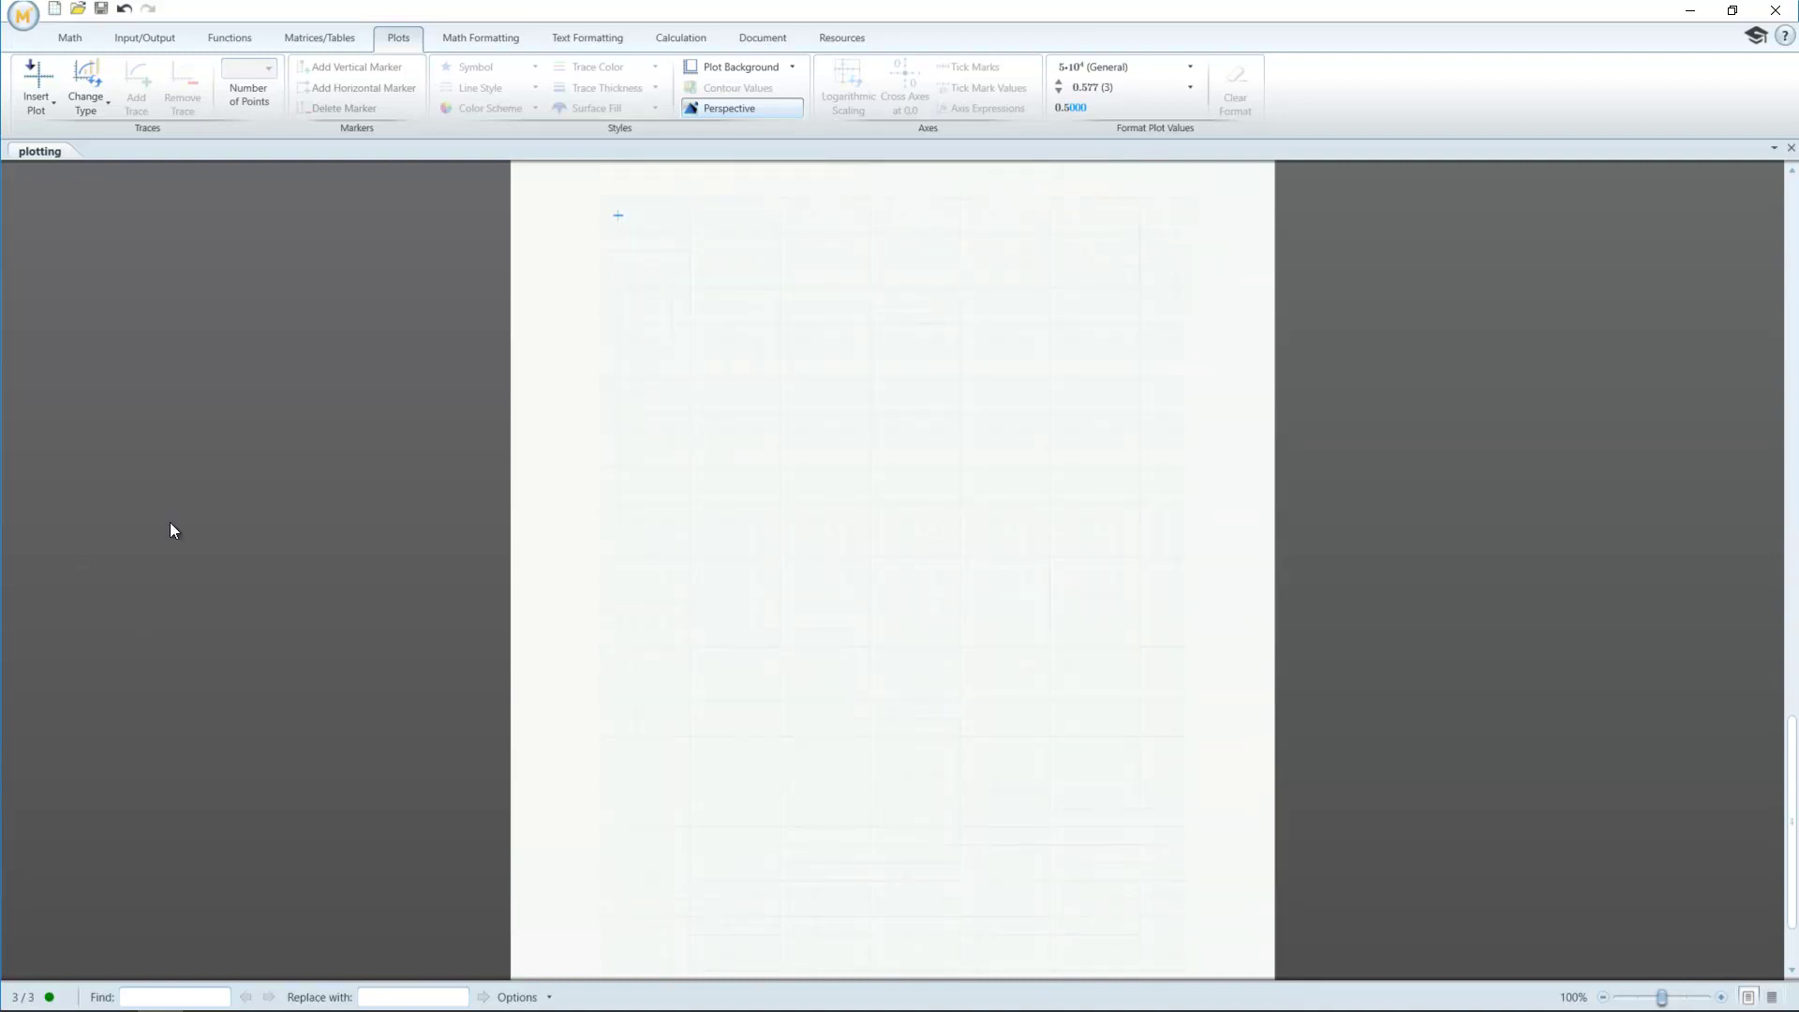
pyautogui.write('z1(x,')
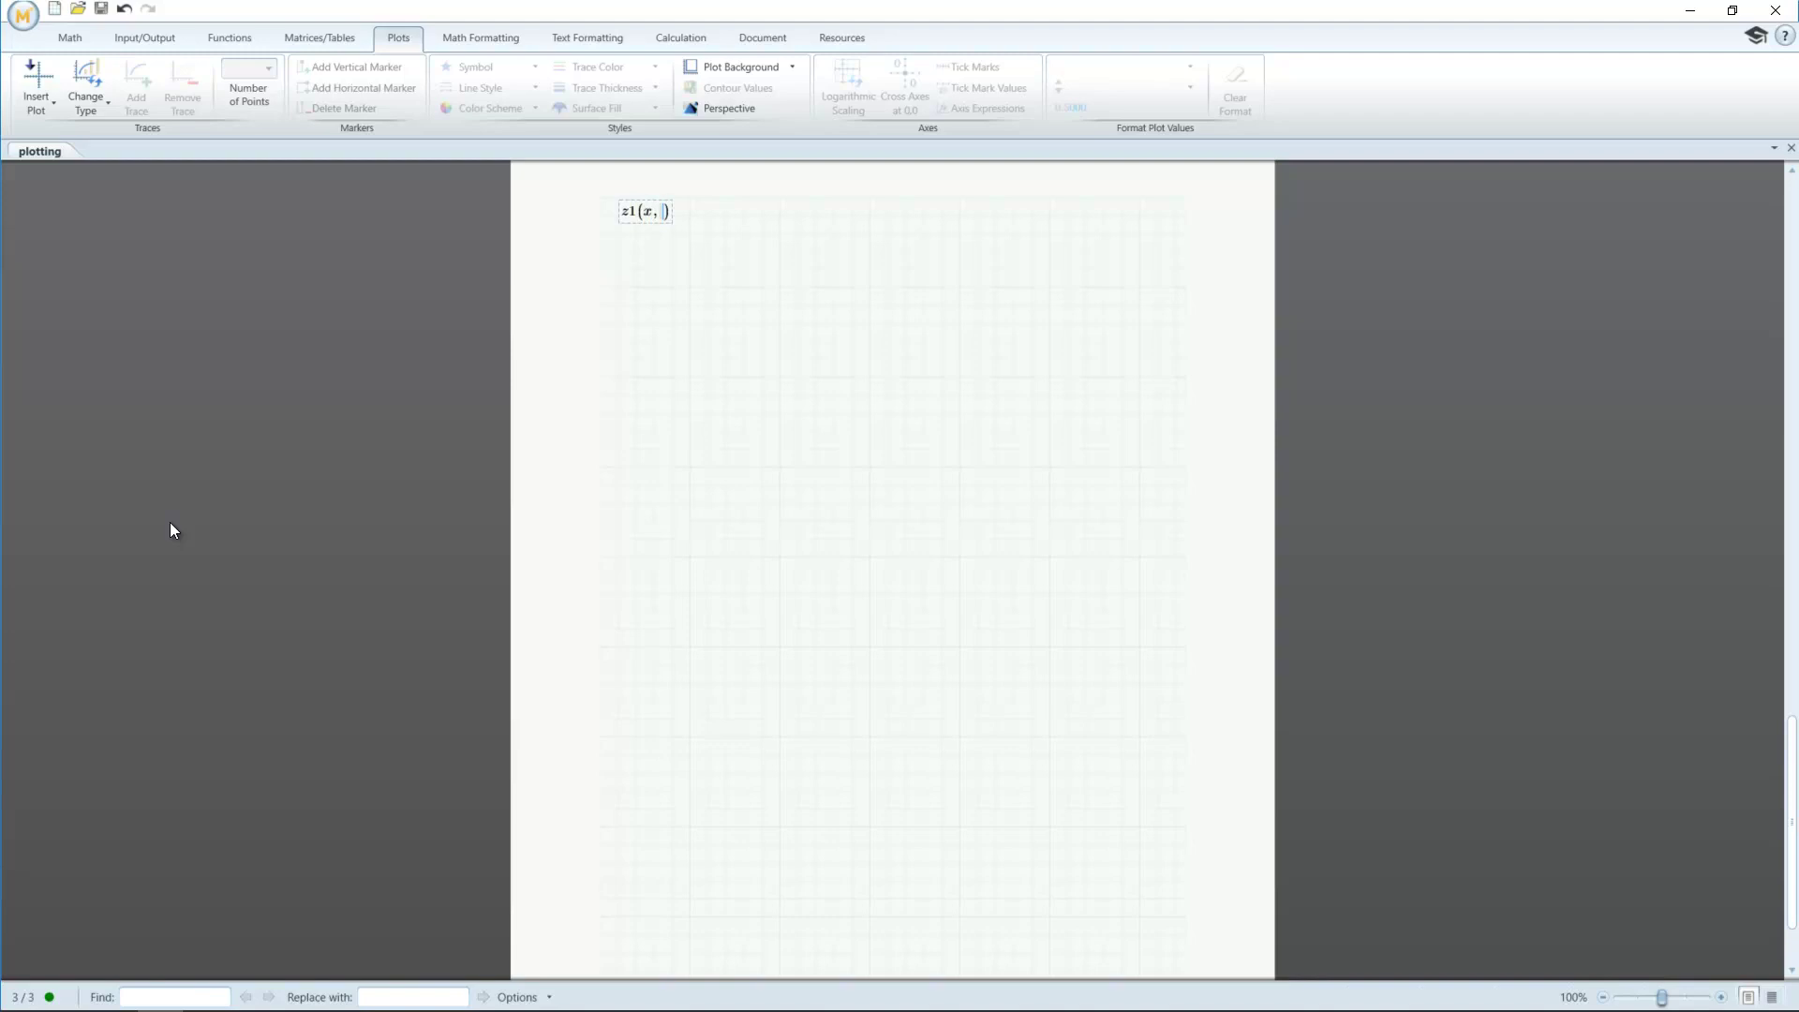
pyautogui.write('y')
pyautogui.write(':100*(sinc')
pyautogui.write('(.75')
pyautogui.write('*x')
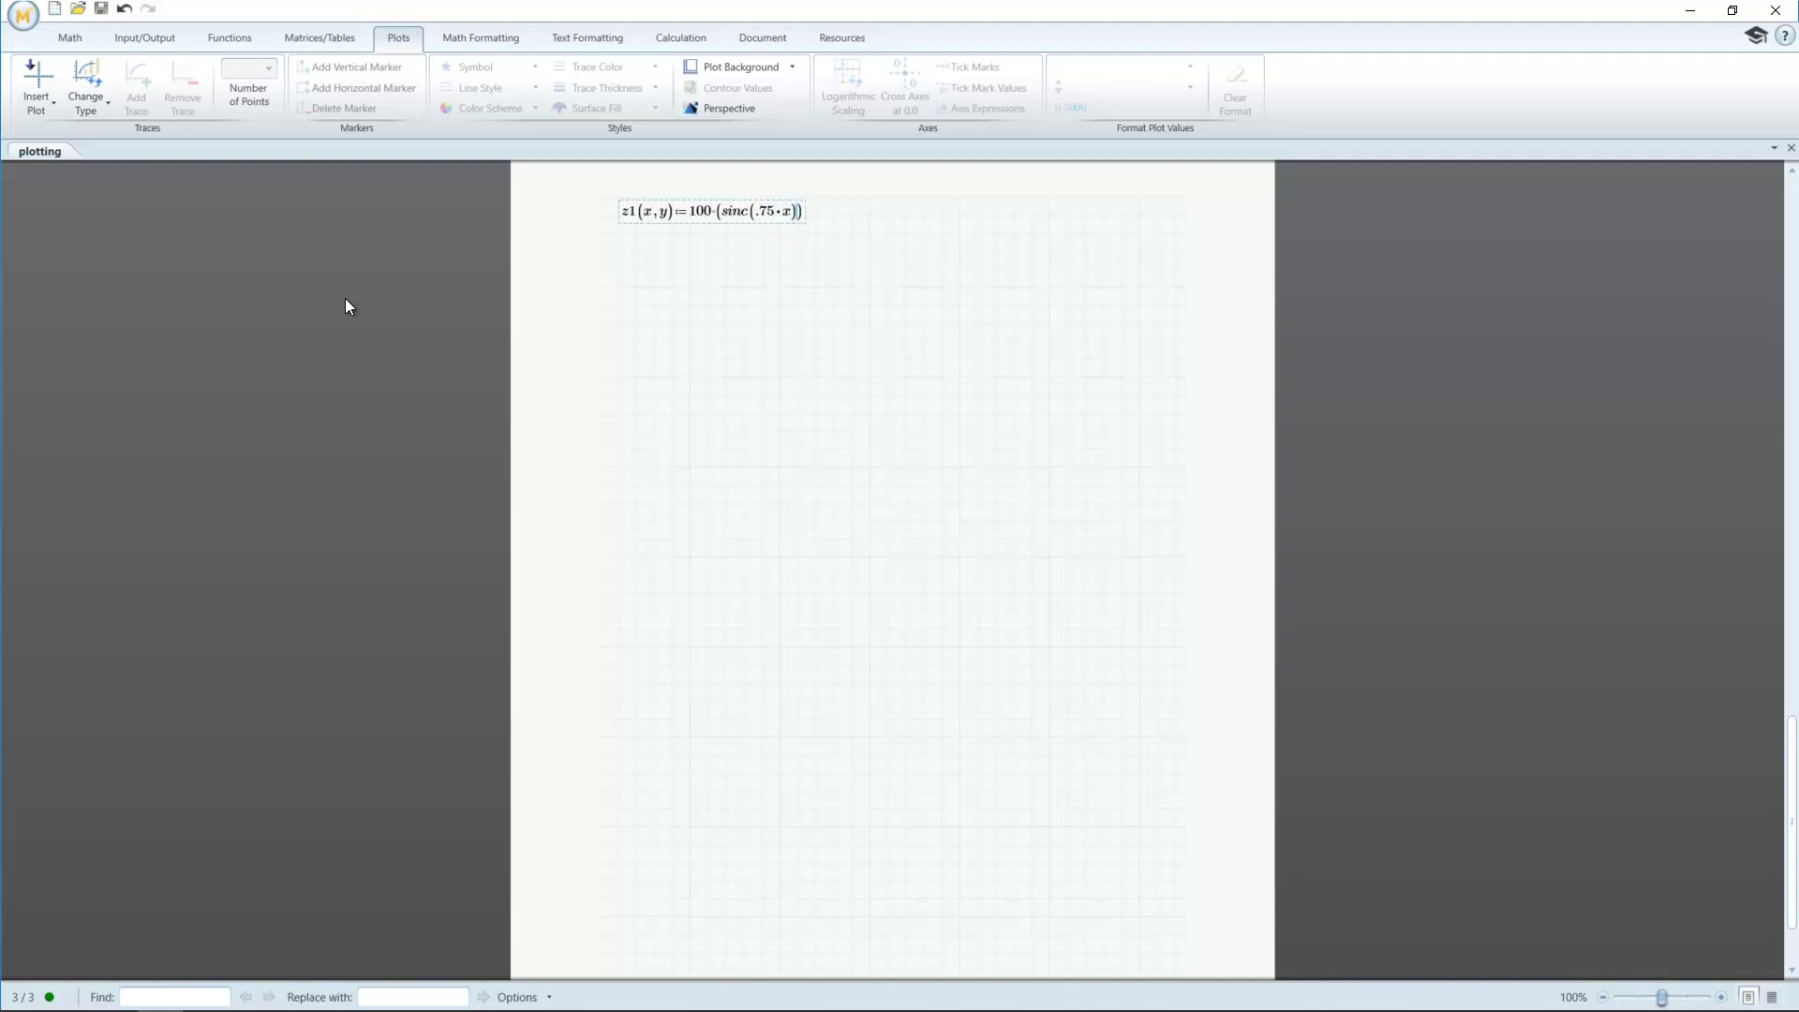
pyautogui.write('+sinc(.75')
pyautogui.write('*y')
pyautogui.press('Return')
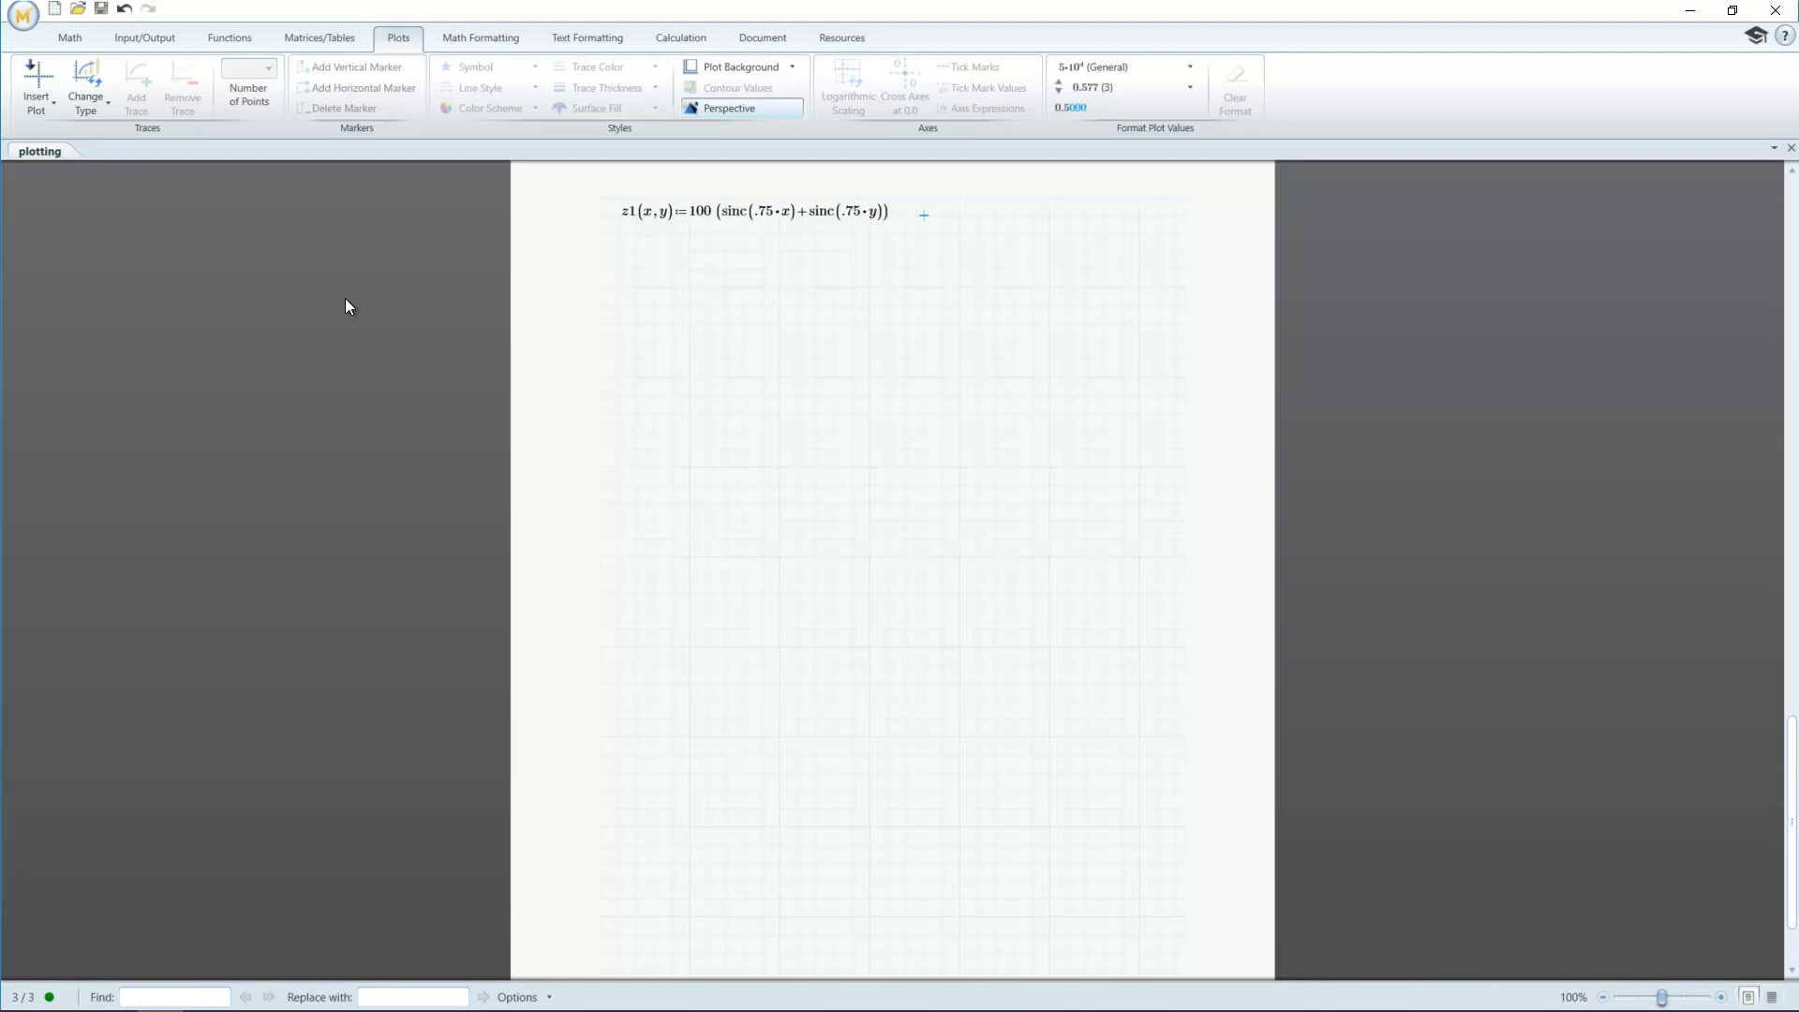
pyautogui.write('z2')
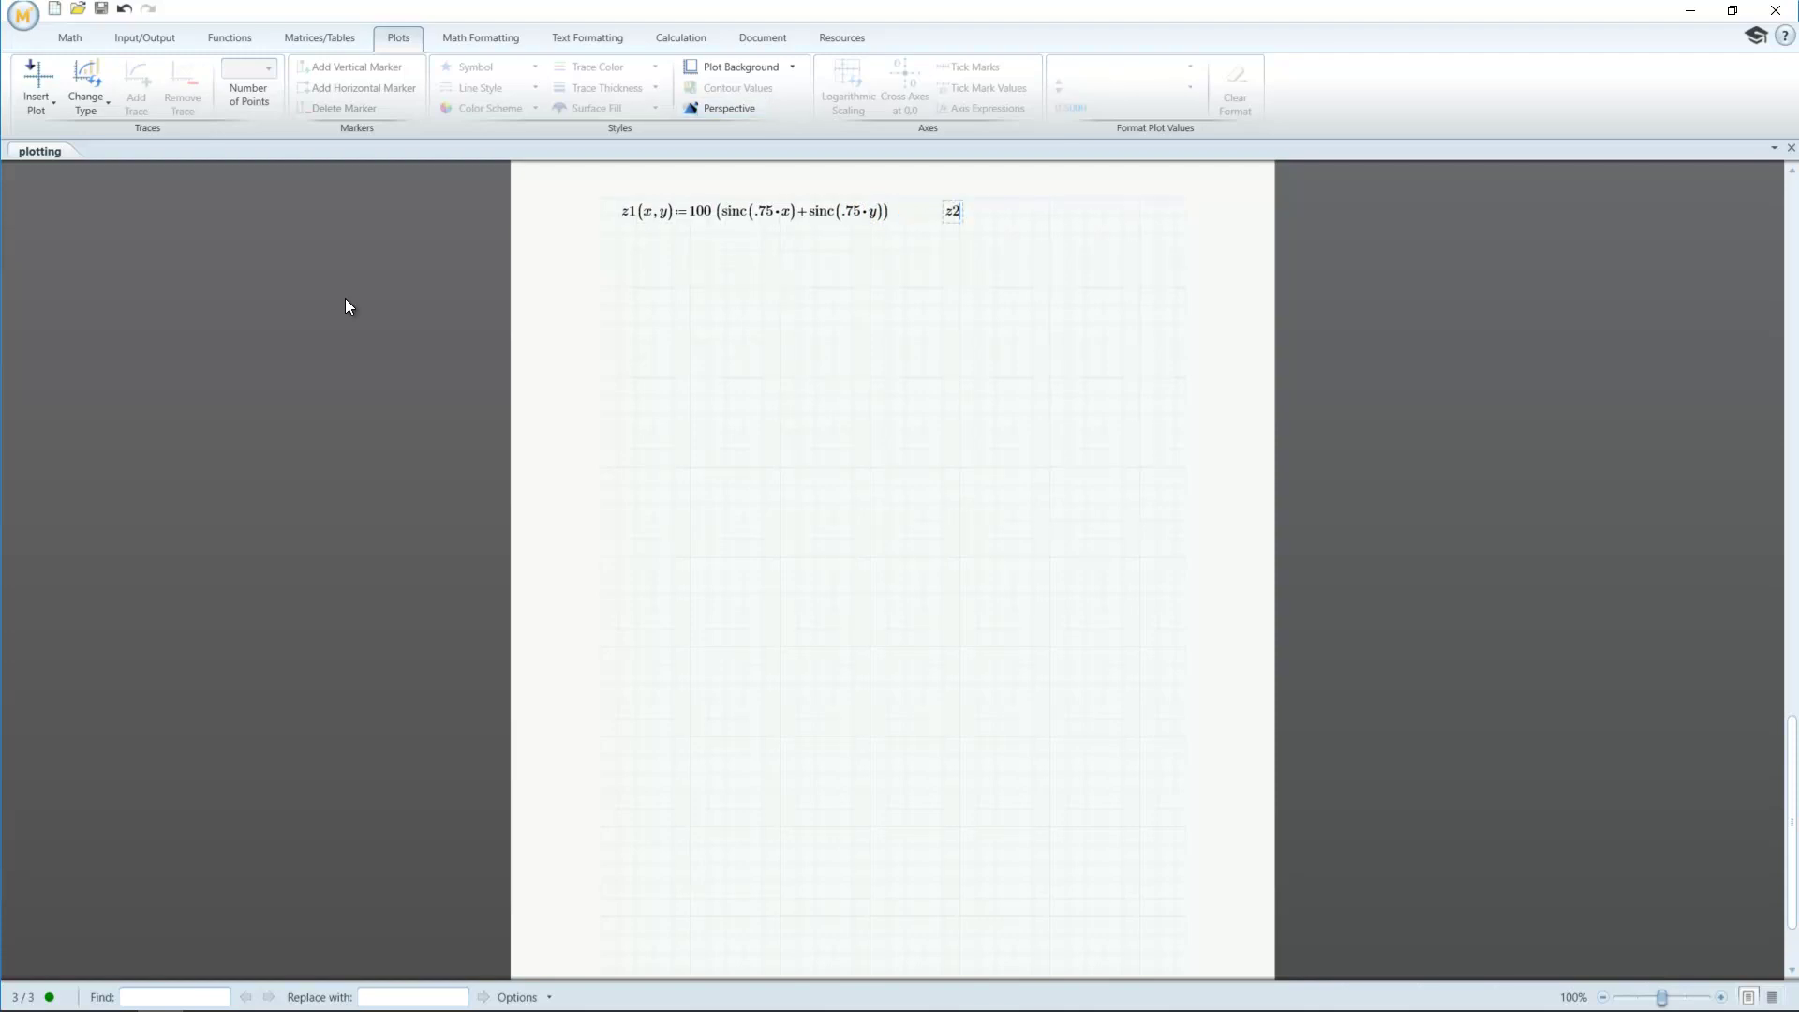
pyautogui.write('(x,y')
pyautogui.write(':=')
pyautogui.write('0.01')
pyautogui.write('*(sinh(x')
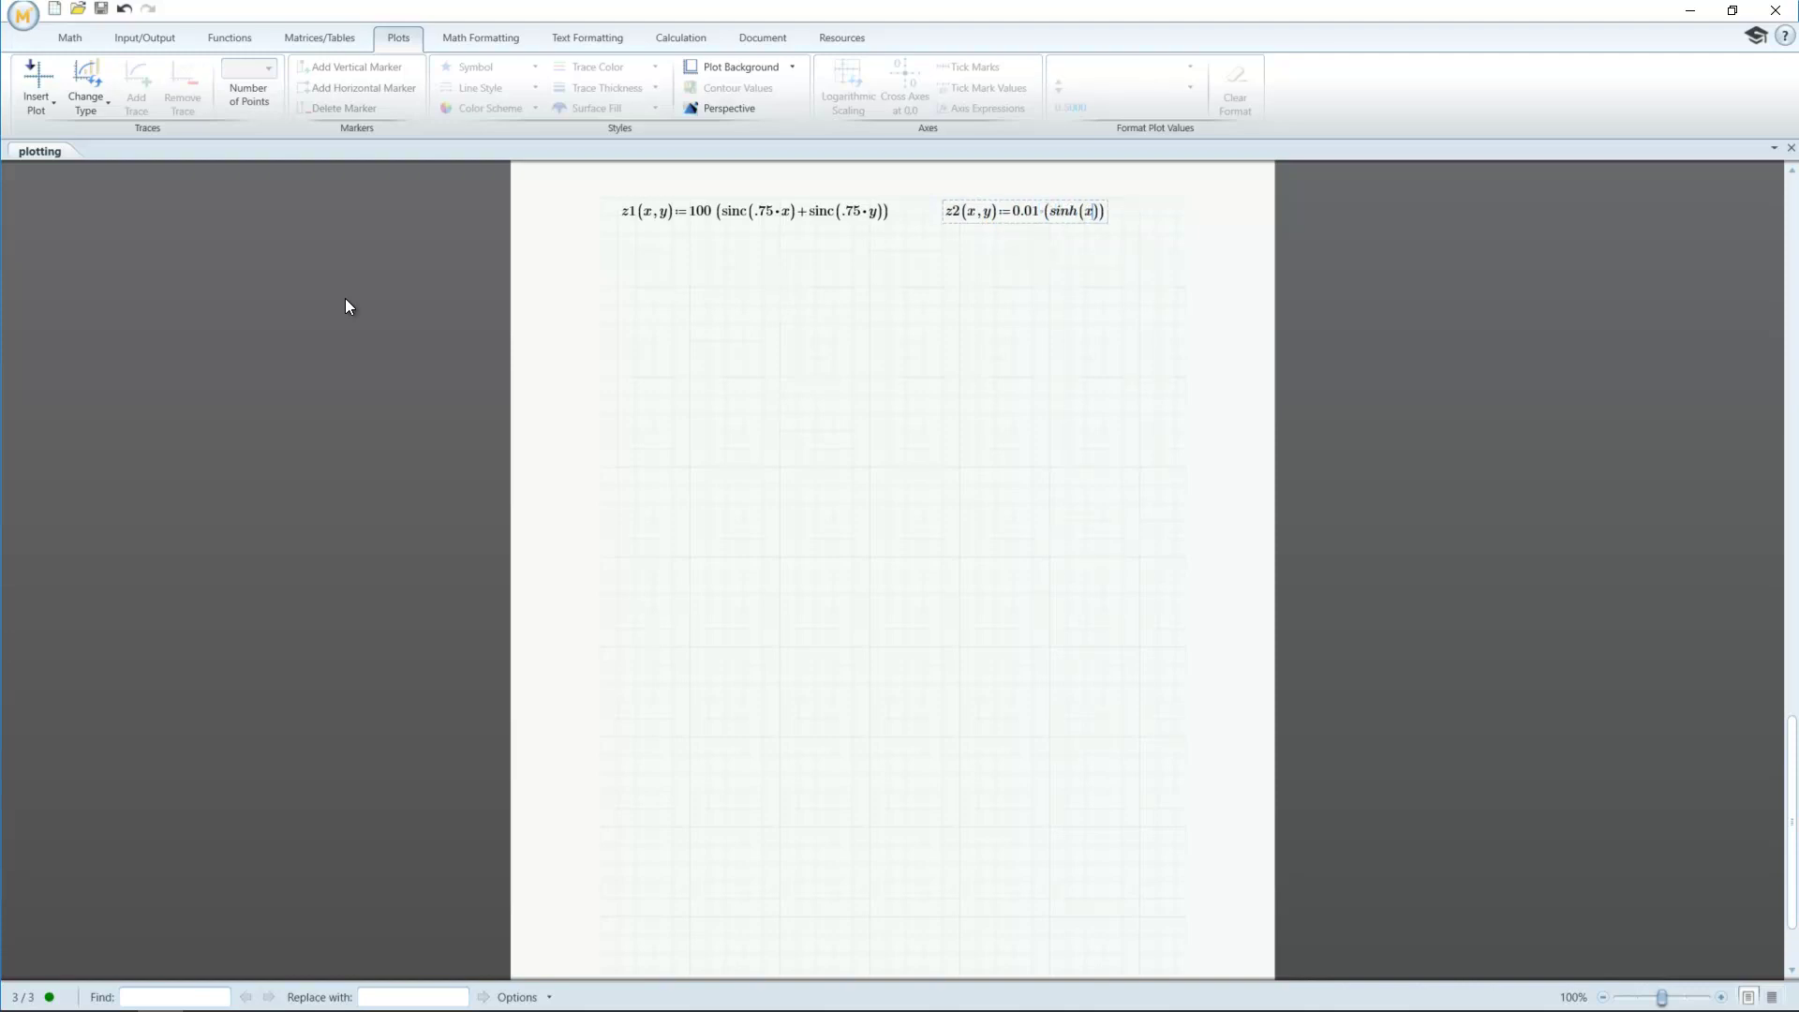
pyautogui.write(')-sinh(y')
pyautogui.press('Return')
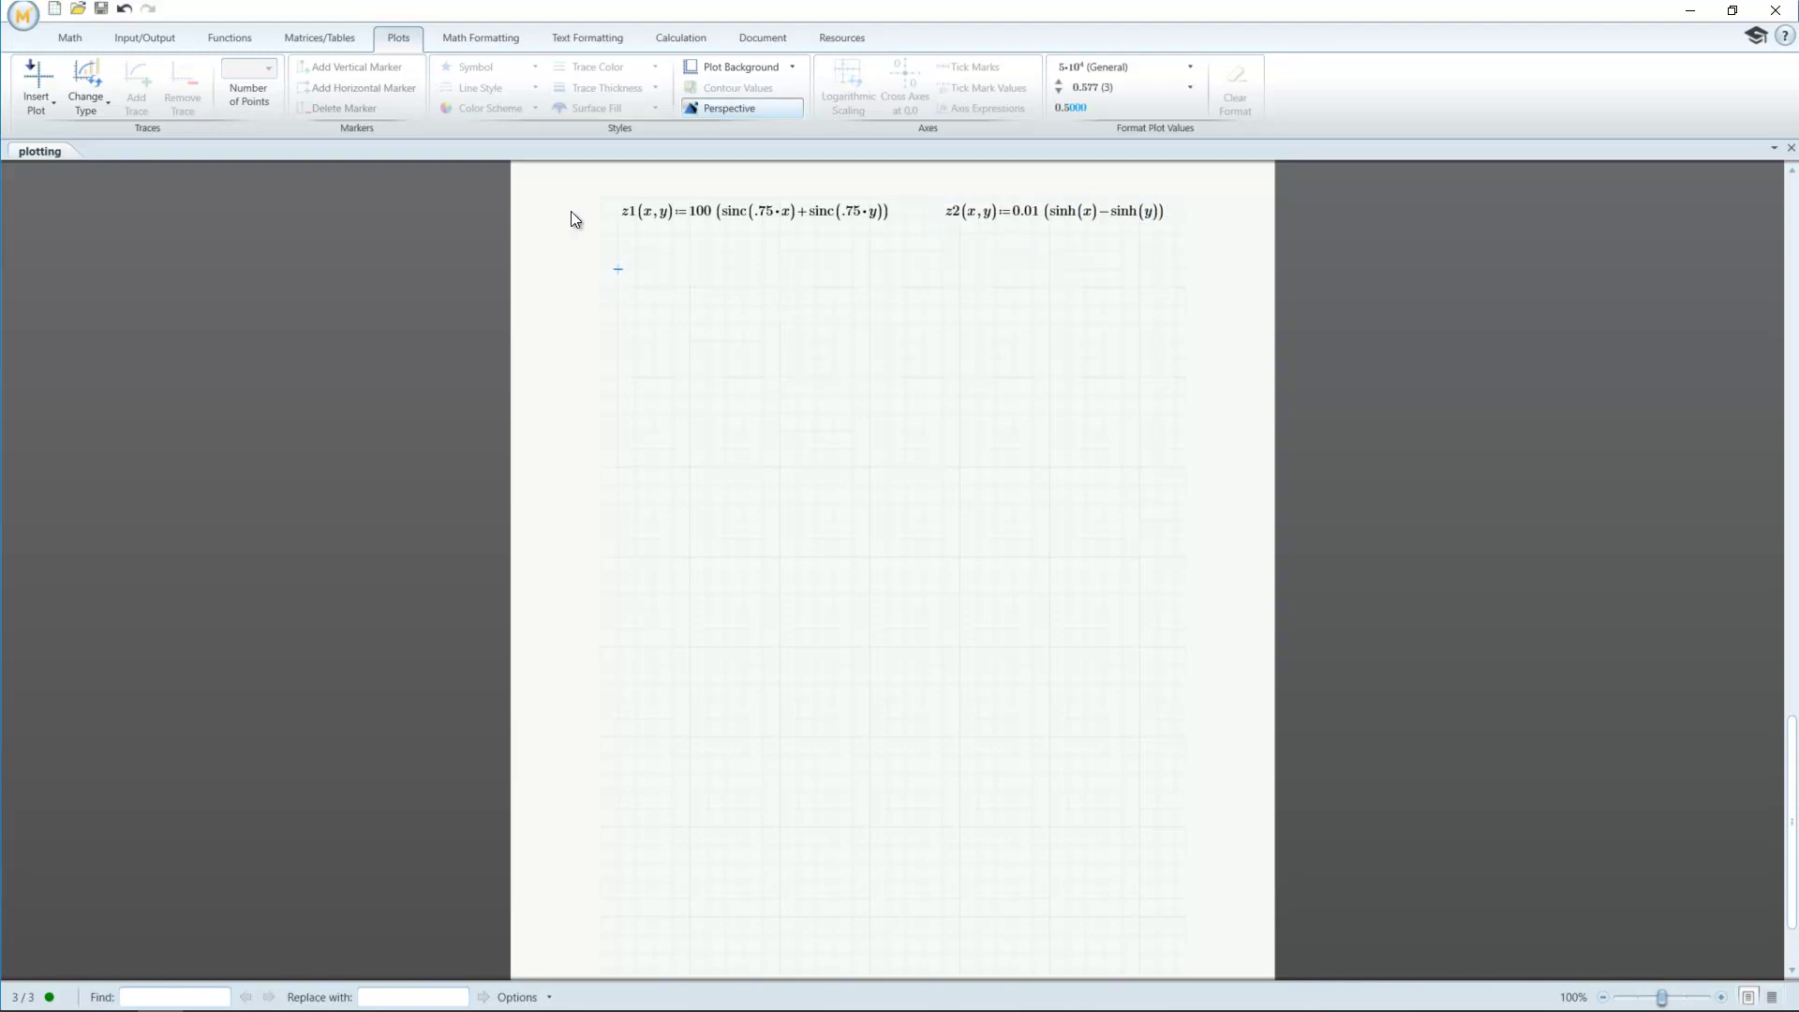
# Insert a contour plot of z1 below the definitions
pyautogui.click(38, 99)
pyautogui.click(58, 191)
pyautogui.write('z1(')
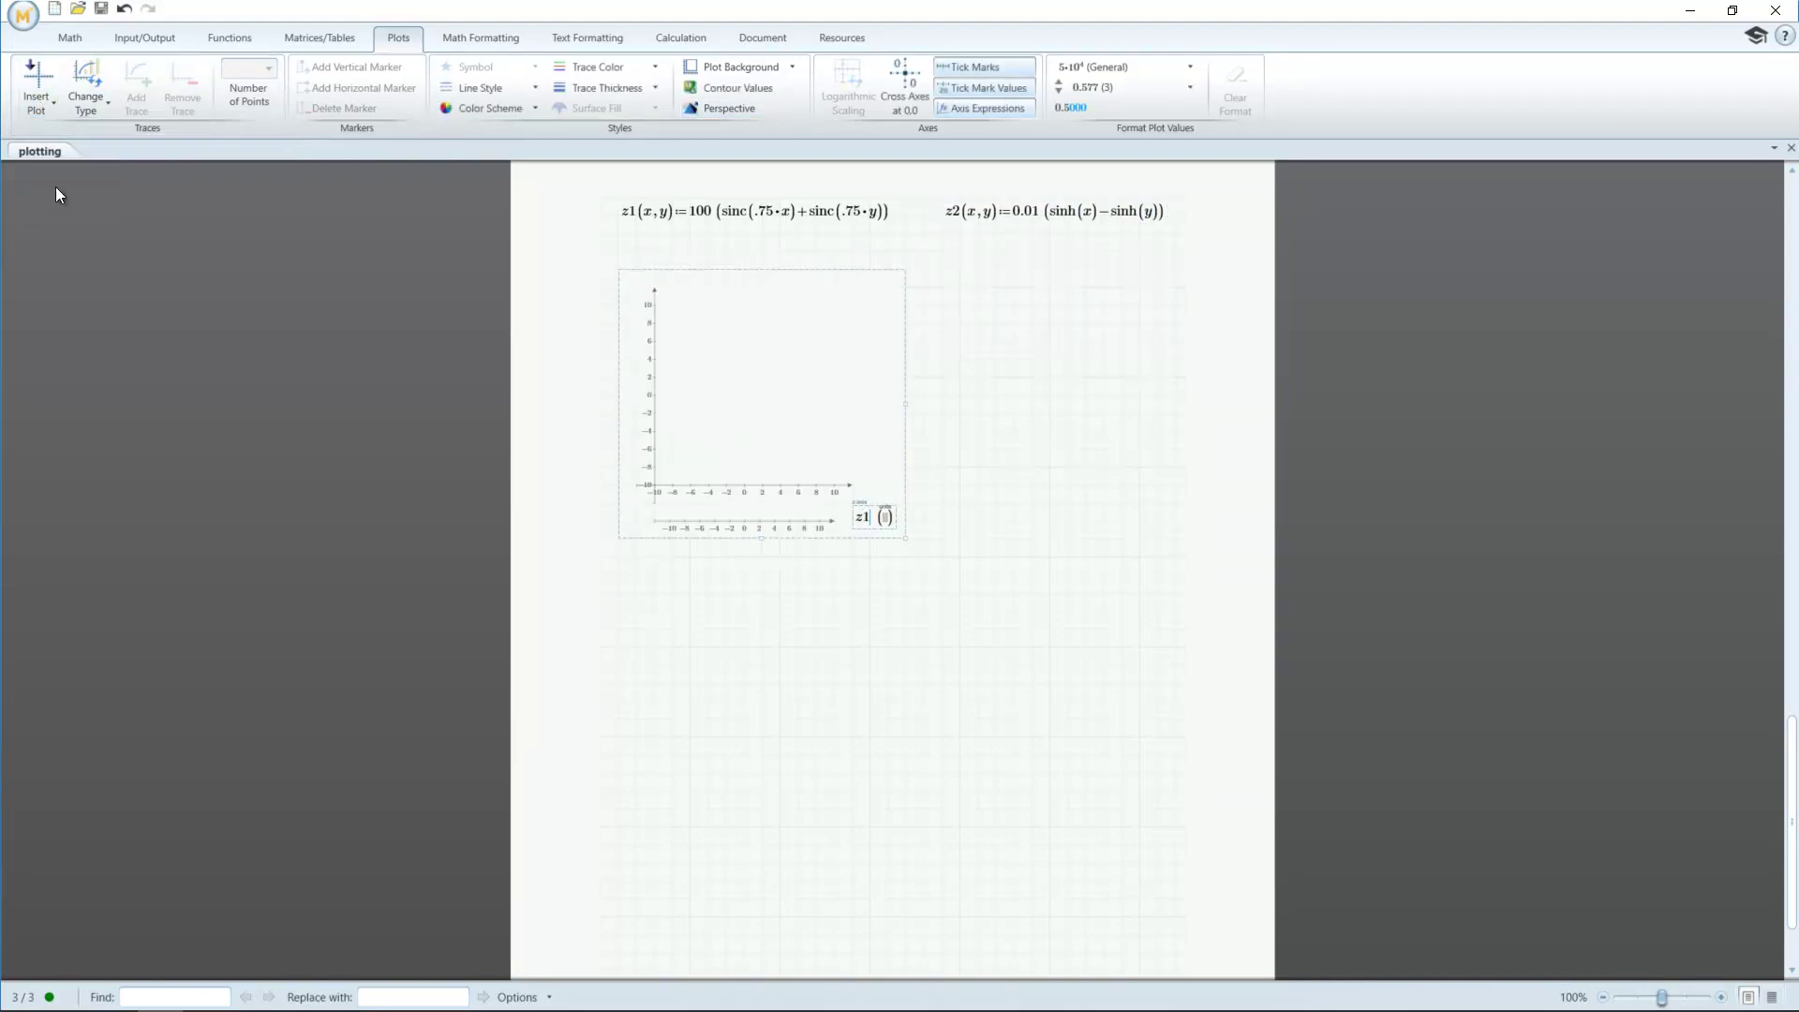
pyautogui.press('Return')
# Add a contour plot of z2 beside the z1 plot
pyautogui.click(37, 98)
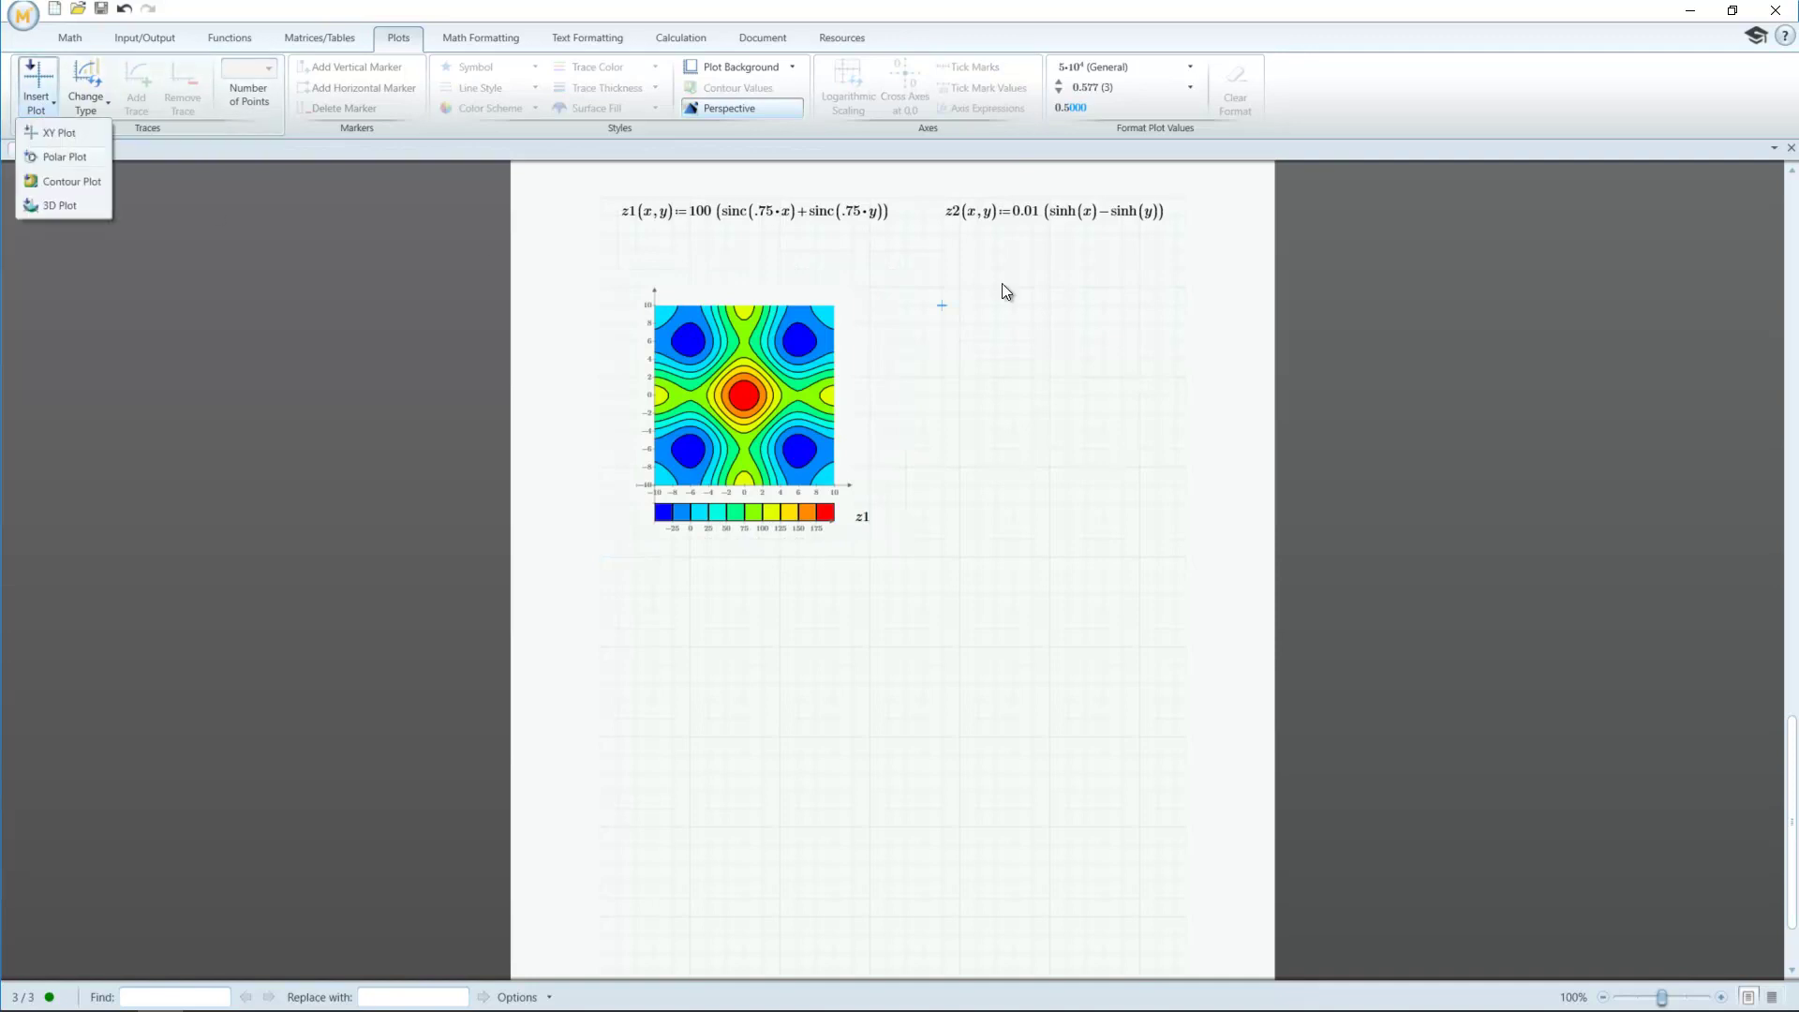
pyautogui.click(51, 179)
pyautogui.write('z2')
pyautogui.press('Return')
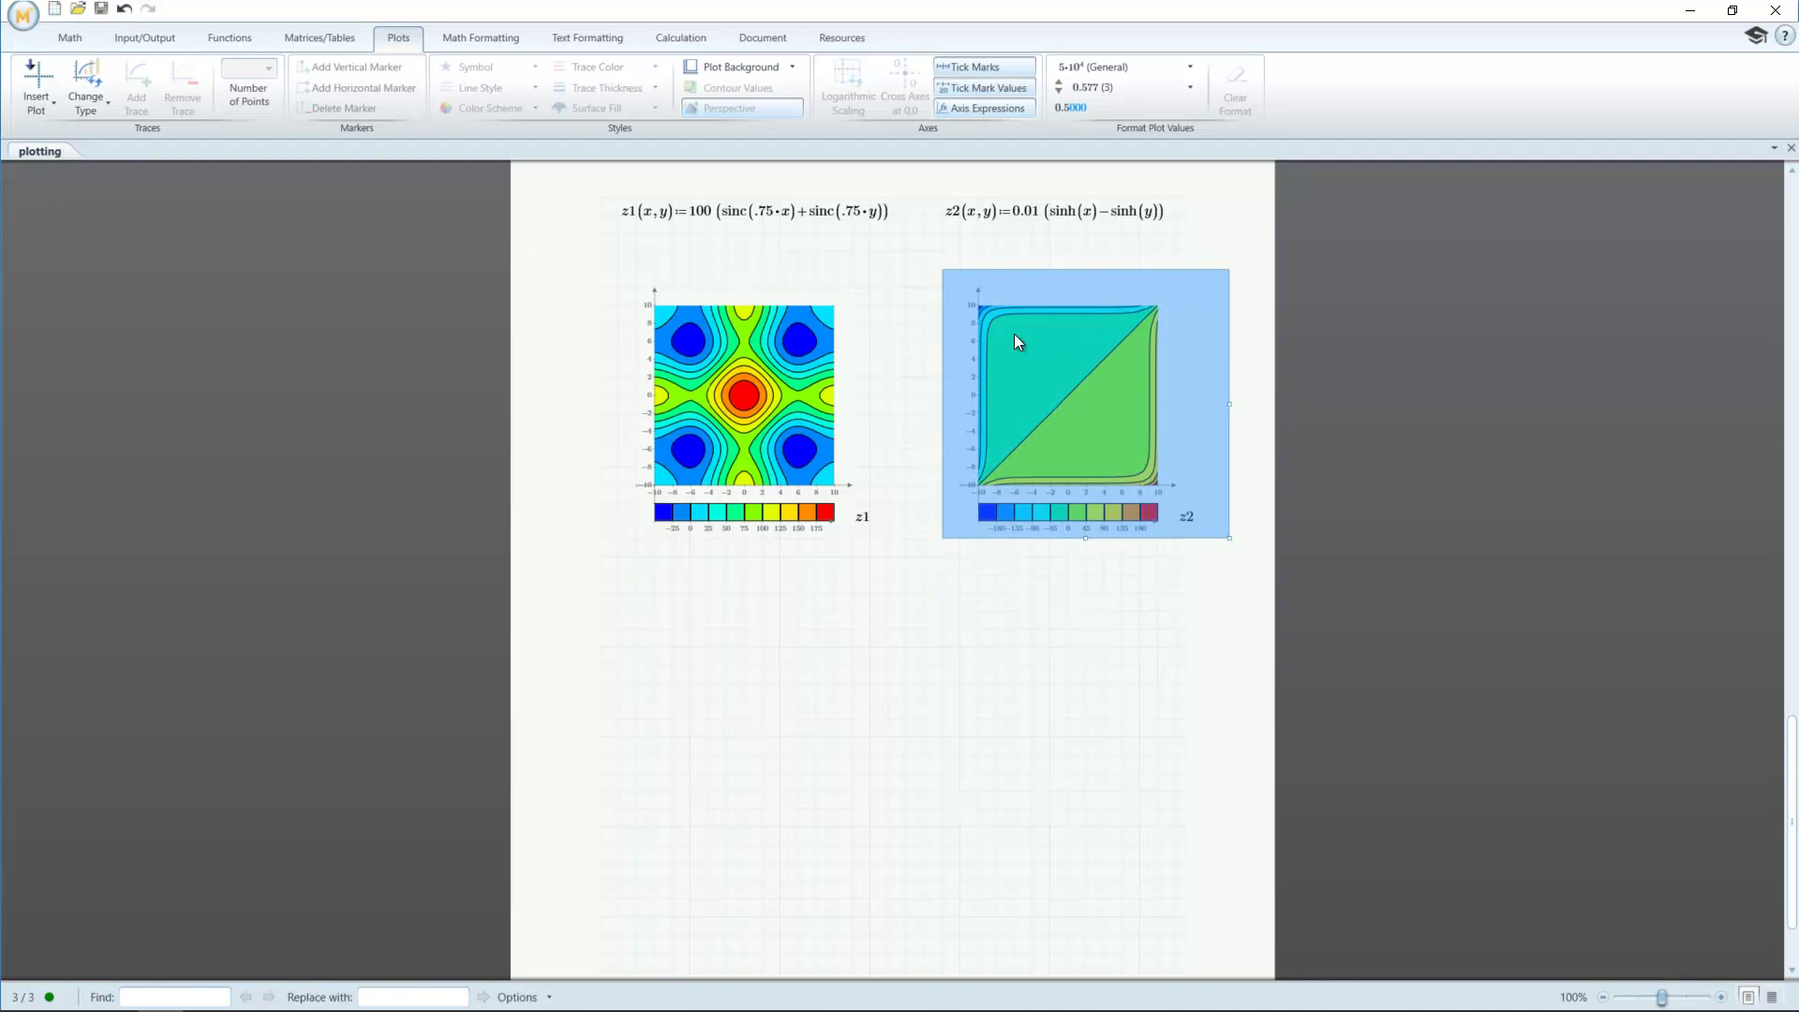
pyautogui.click(1177, 611)
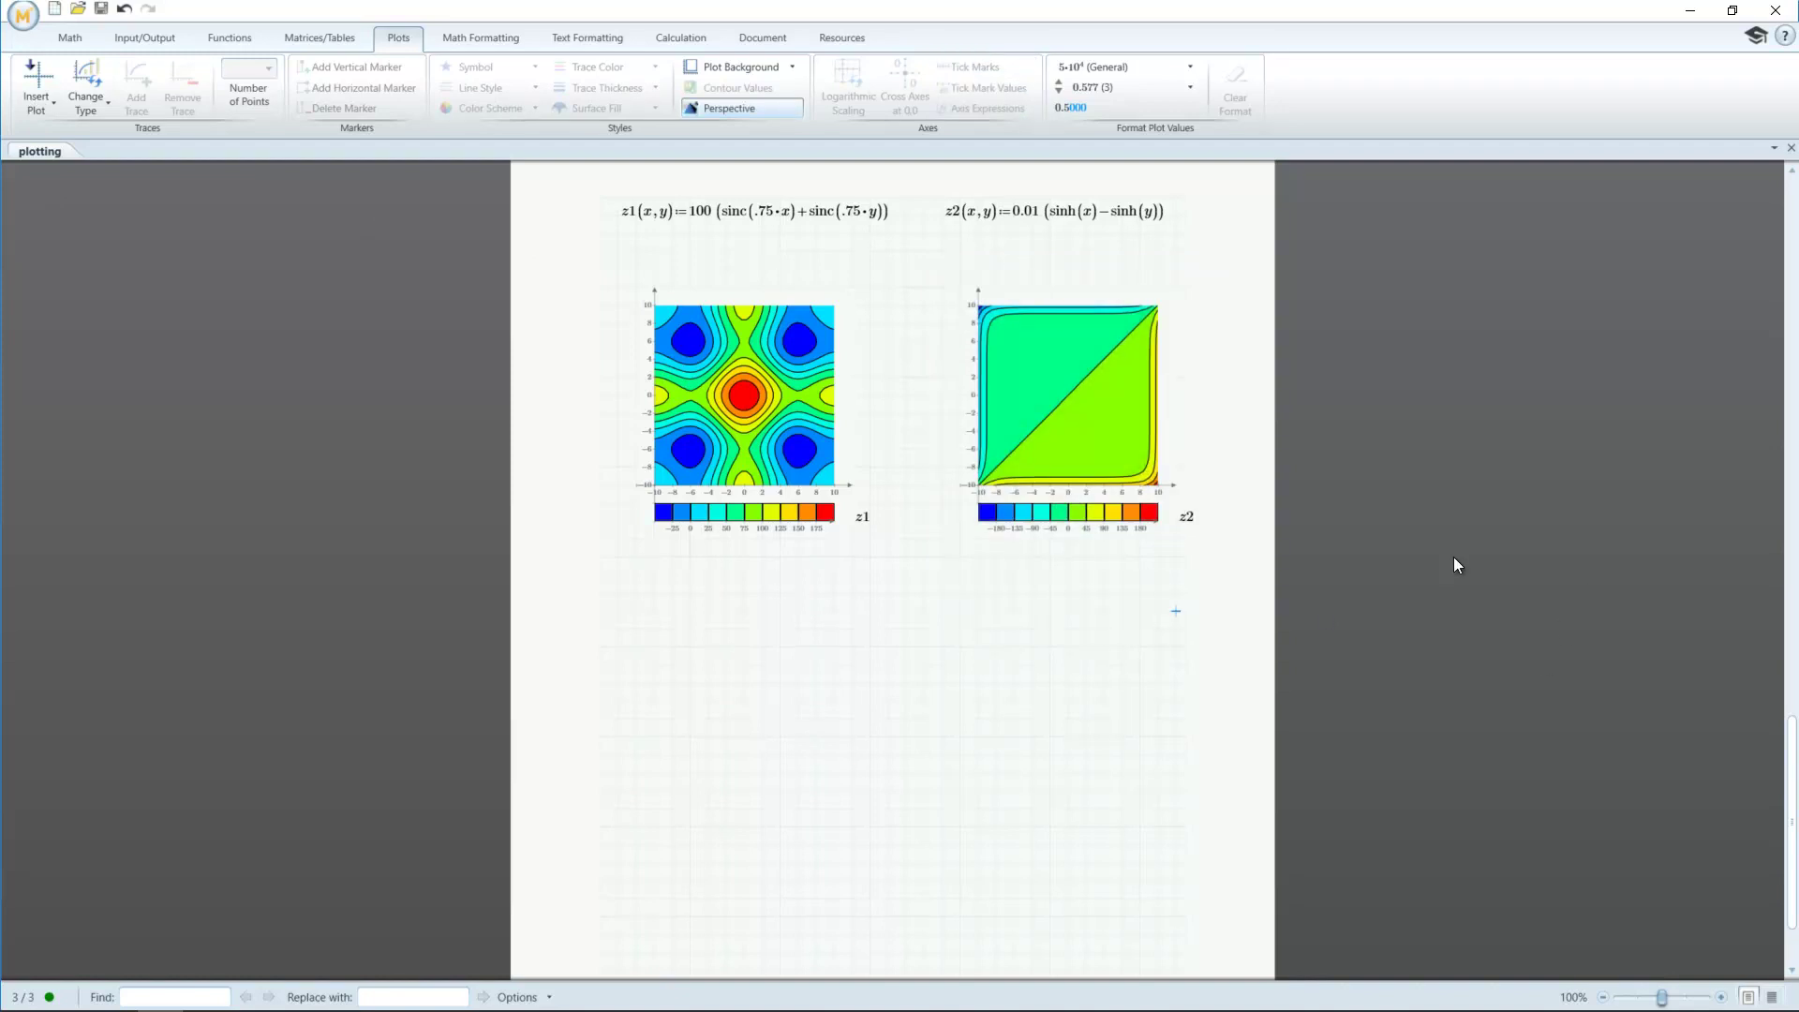
# Change the z2 colour bar's upper limit to 100, then to 300
pyautogui.press('Up')
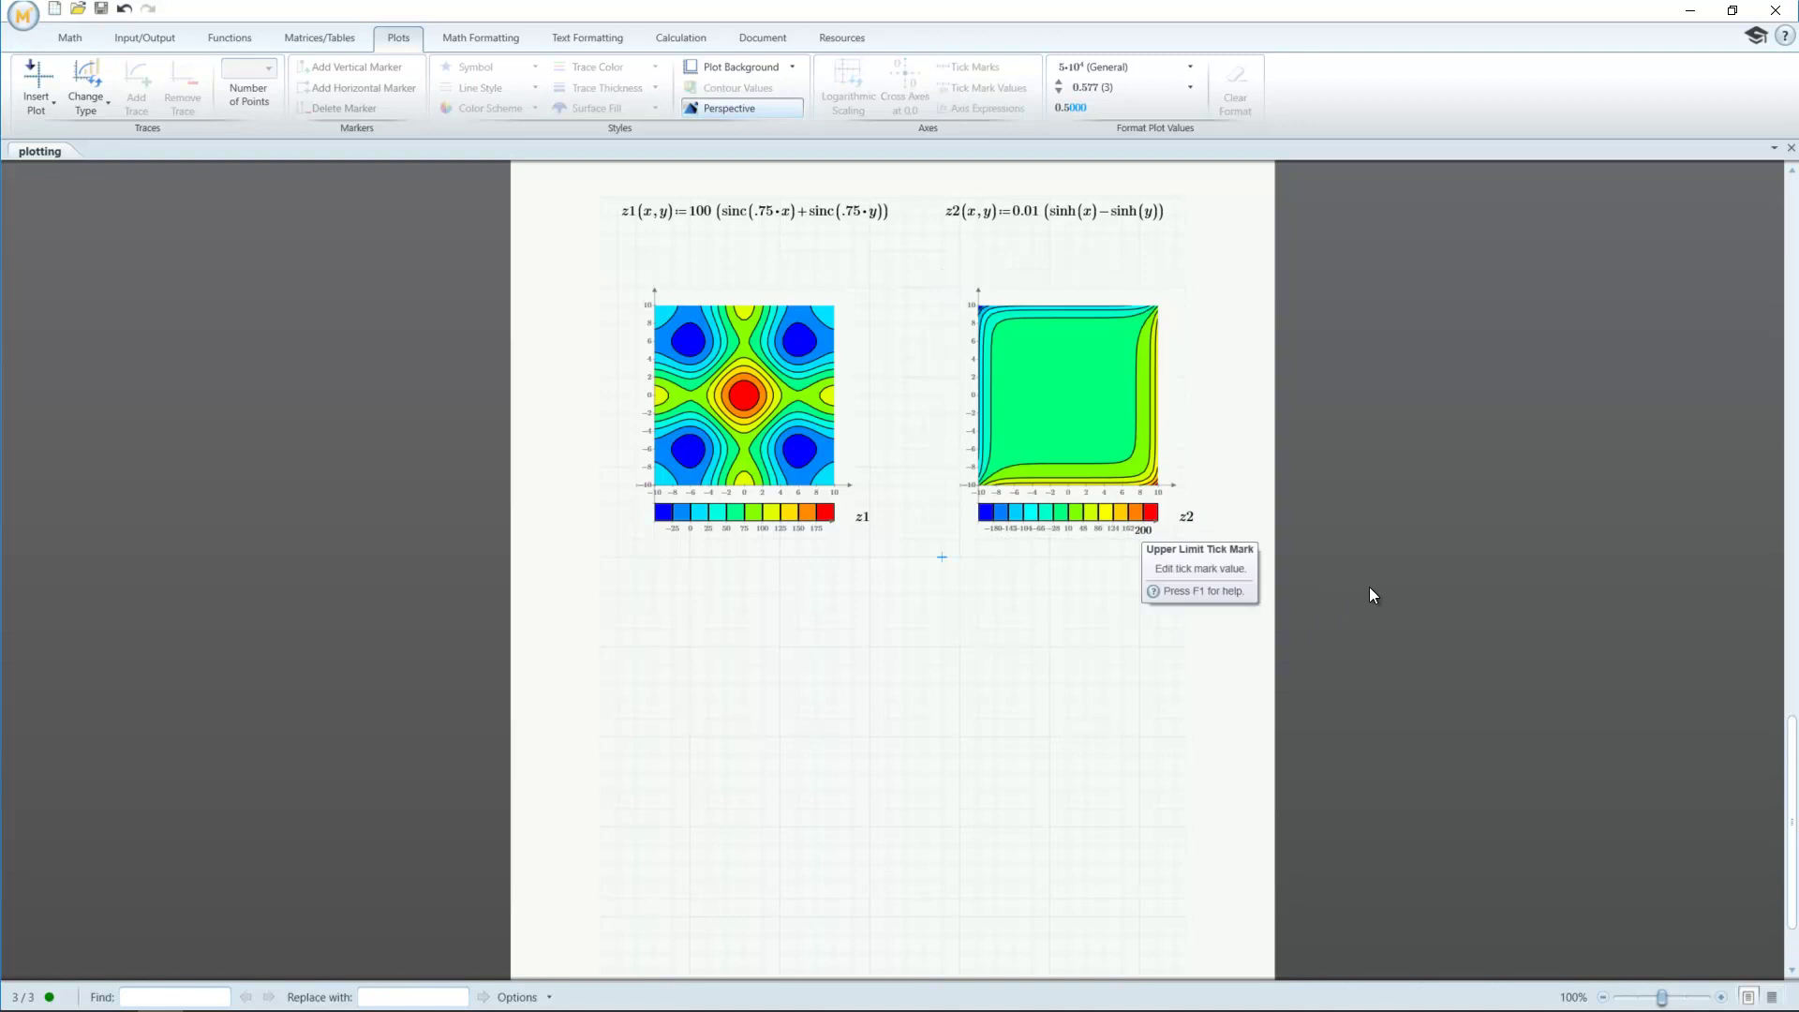
pyautogui.write('0')
pyautogui.press('Return')
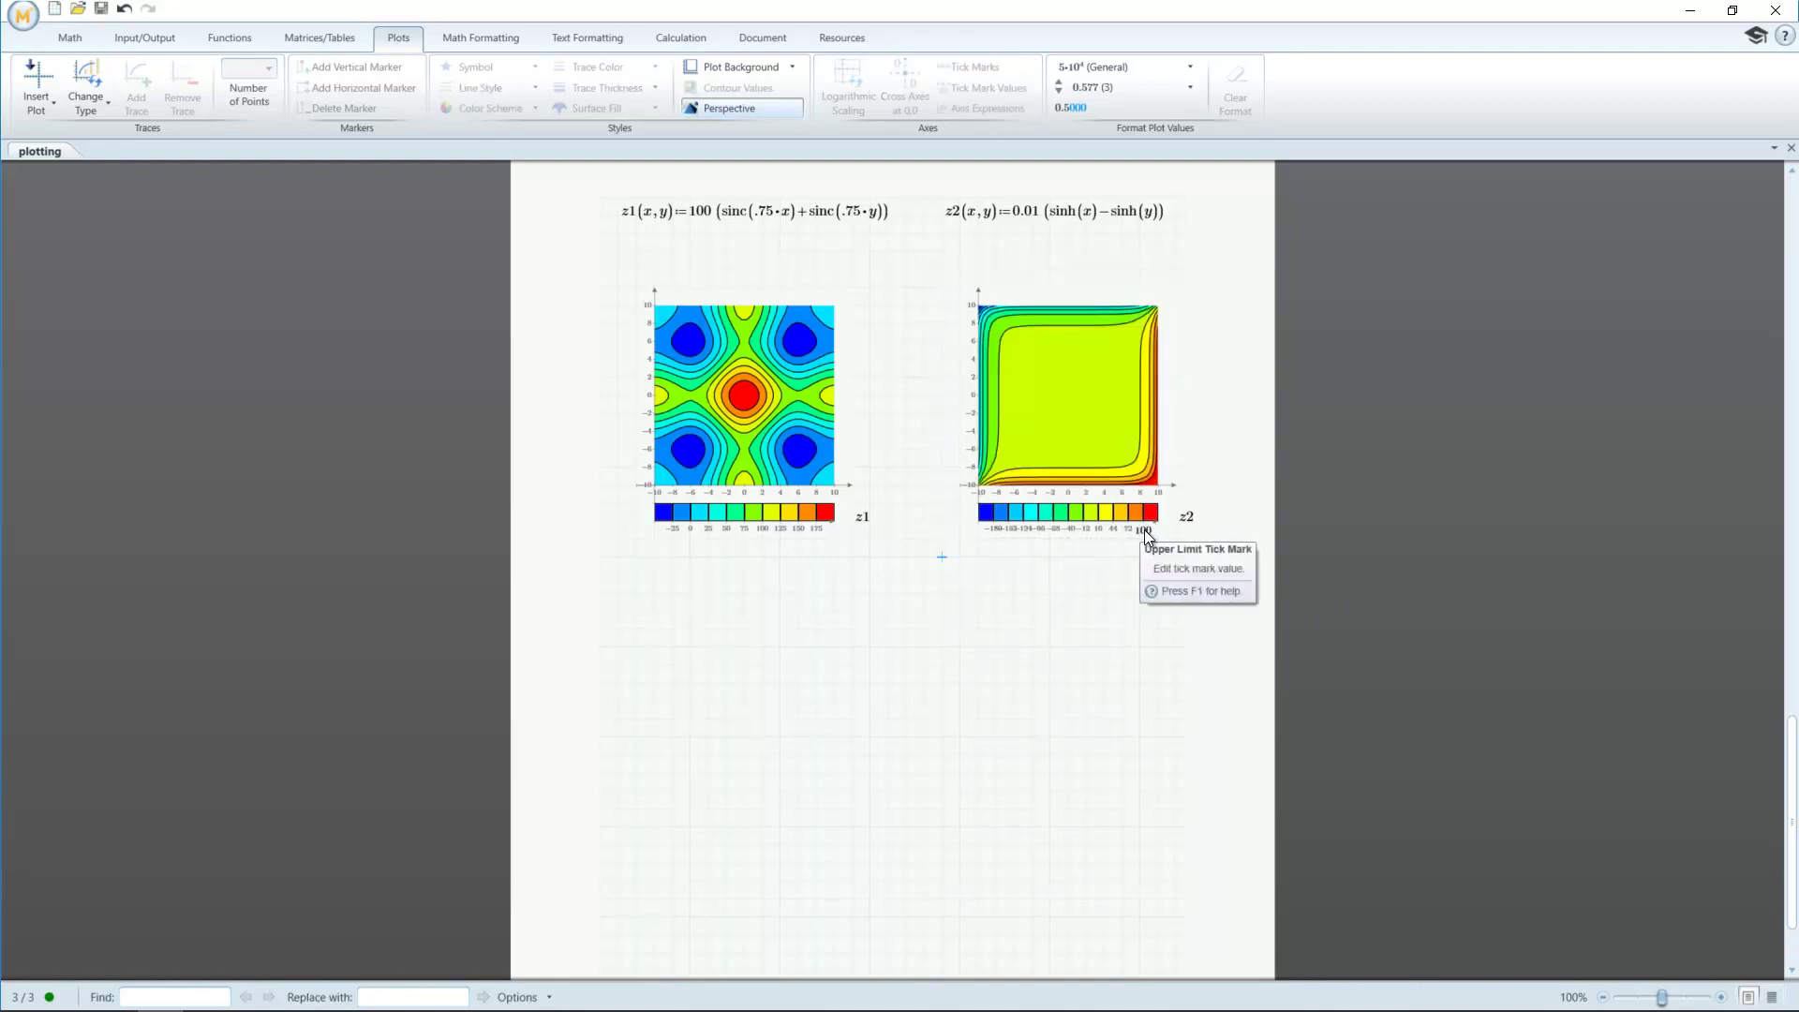
pyautogui.click(1140, 531)
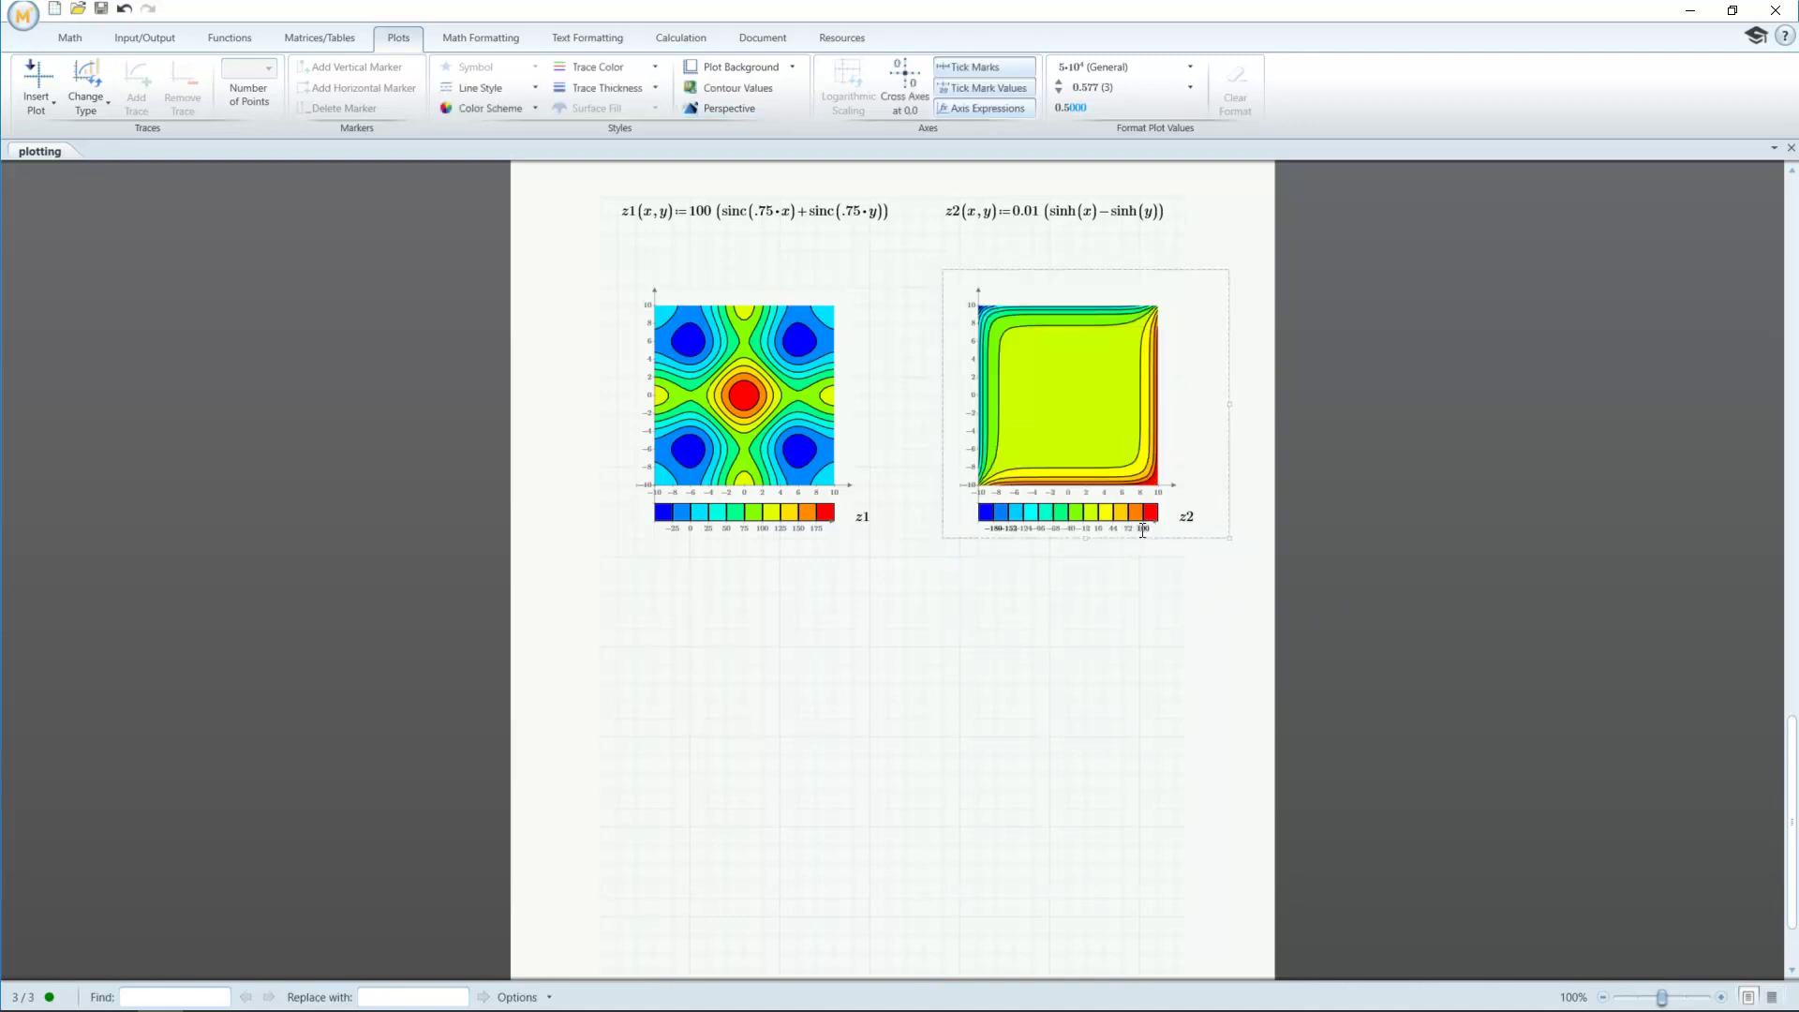
pyautogui.press('Return')
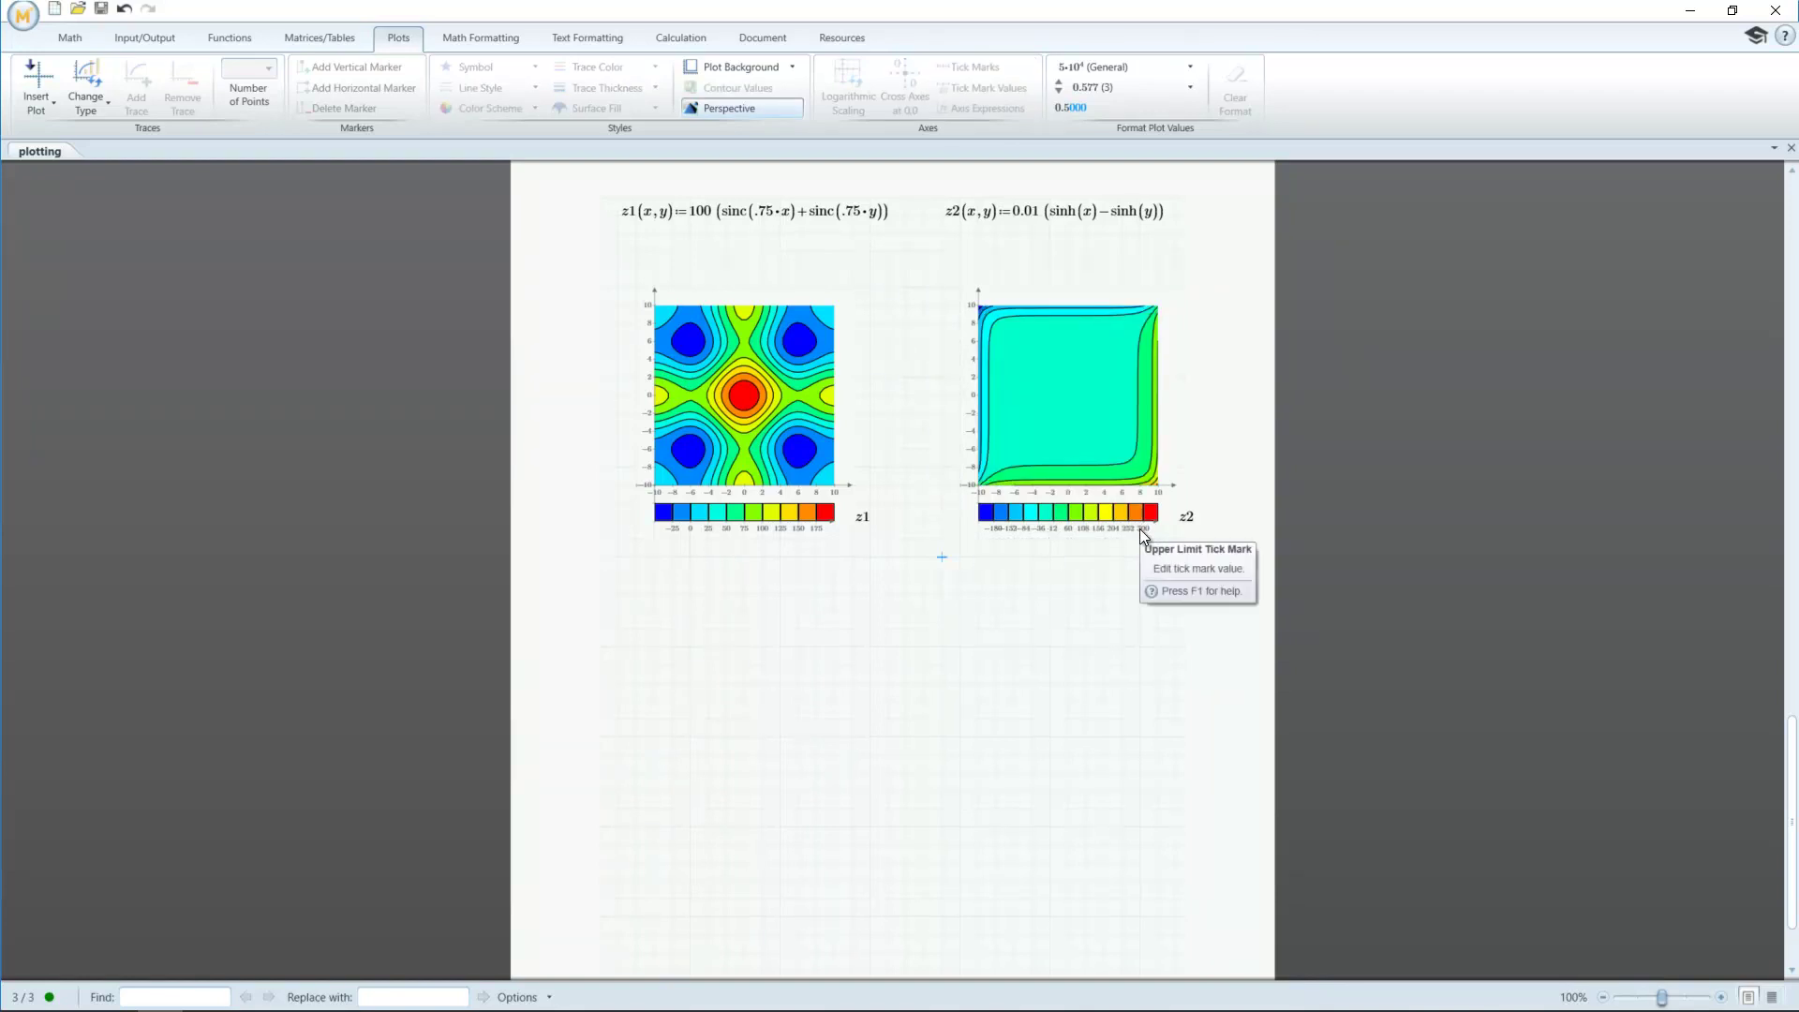